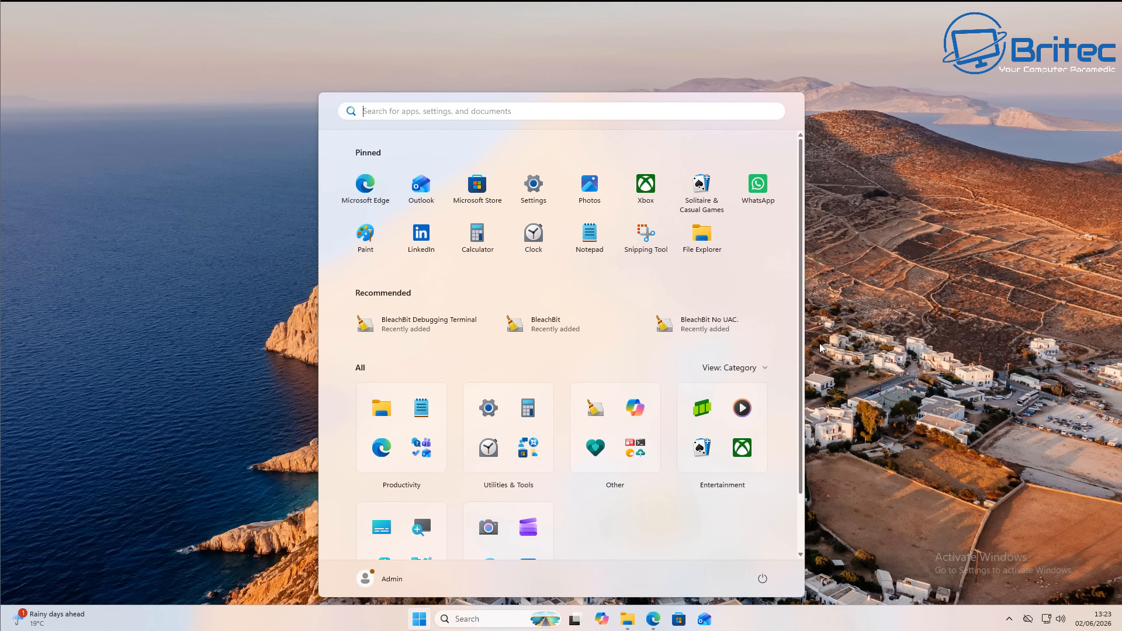
Download the free Start11 trial from the Stardock product page in Microsoft Edge, allow its installer to run and close the browser.
click(846, 320)
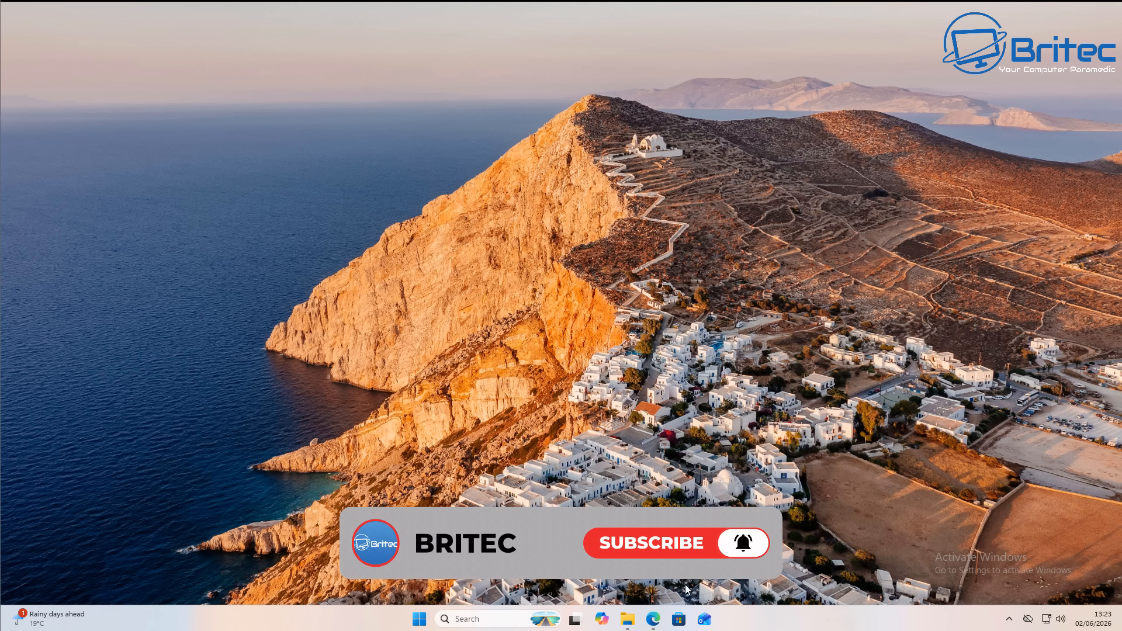
click(656, 621)
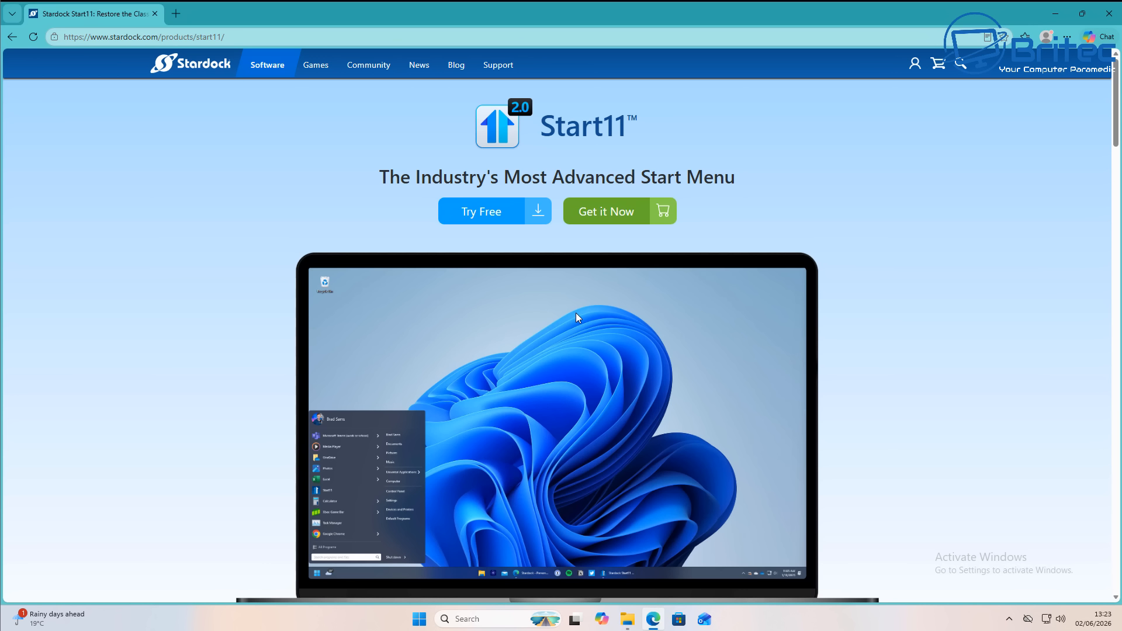
click(514, 214)
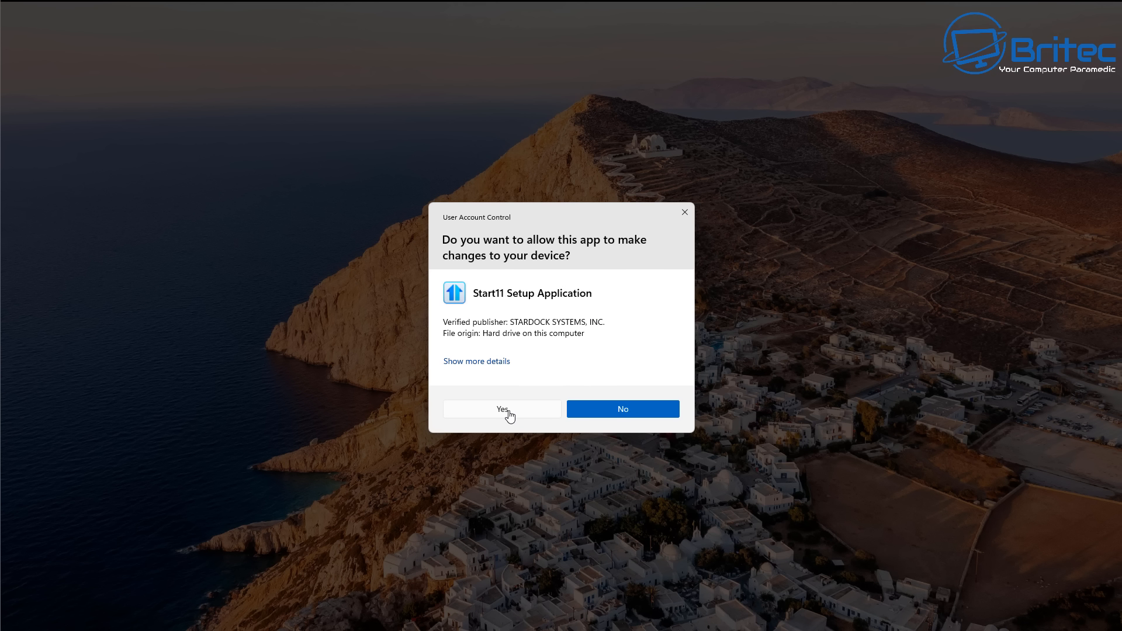
click(503, 409)
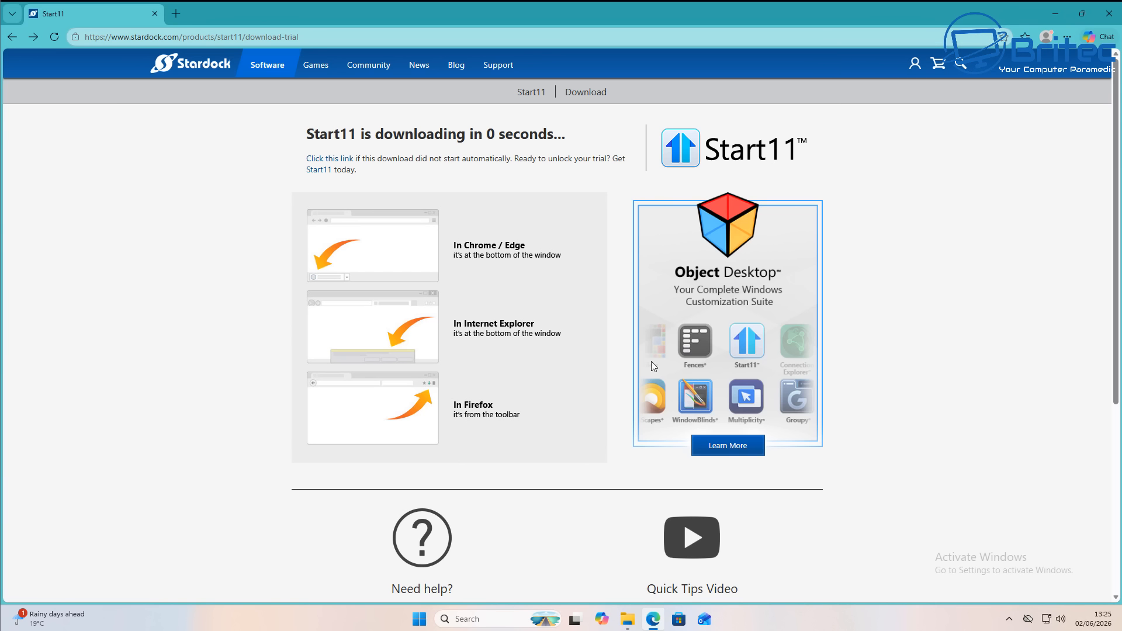
click(1107, 14)
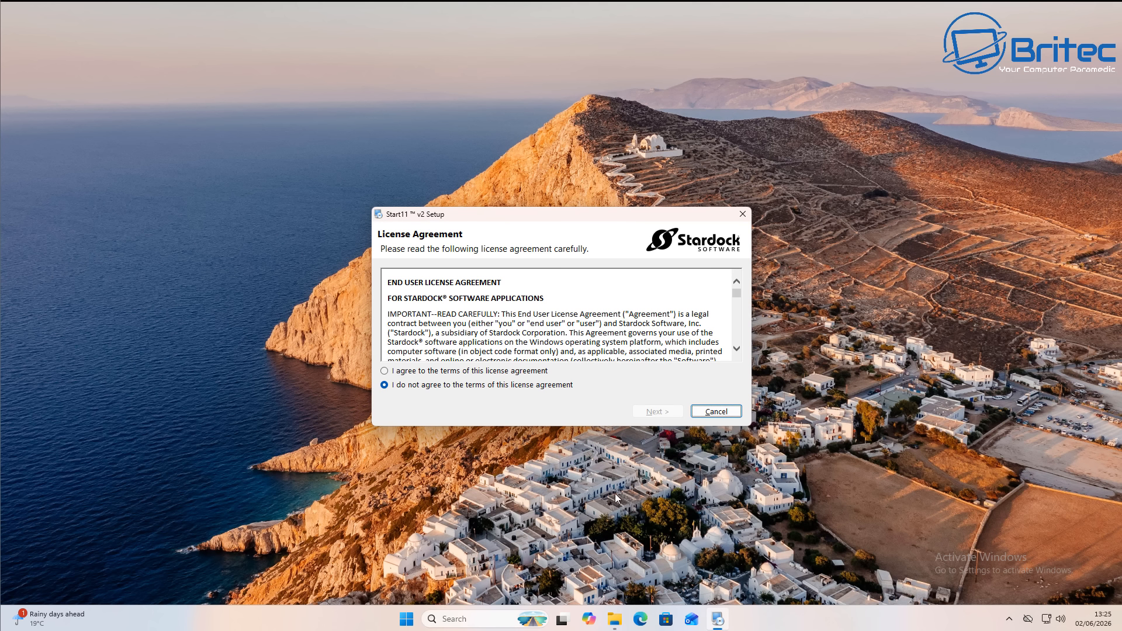
Accept the Start11 license agreement and install the program in its default folder.
click(406, 371)
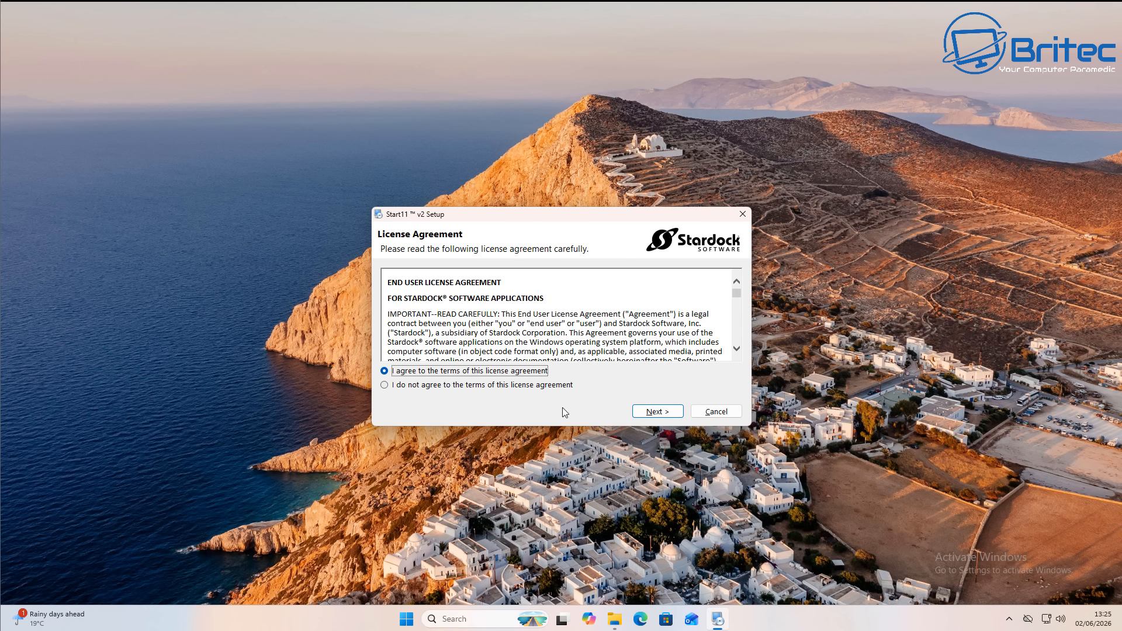
click(649, 414)
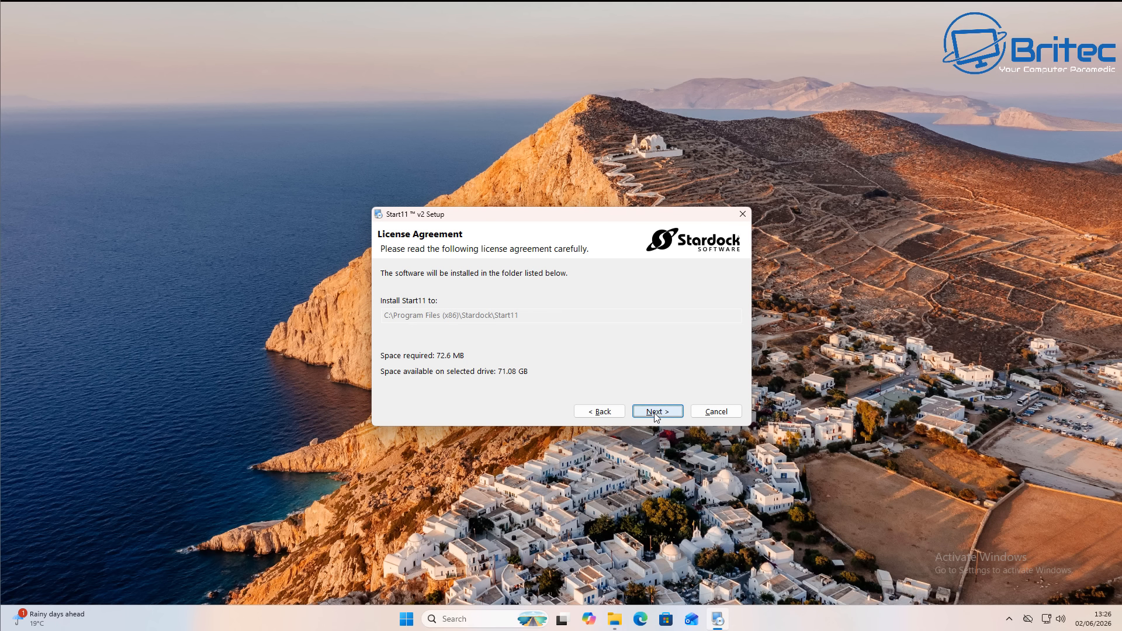
click(655, 413)
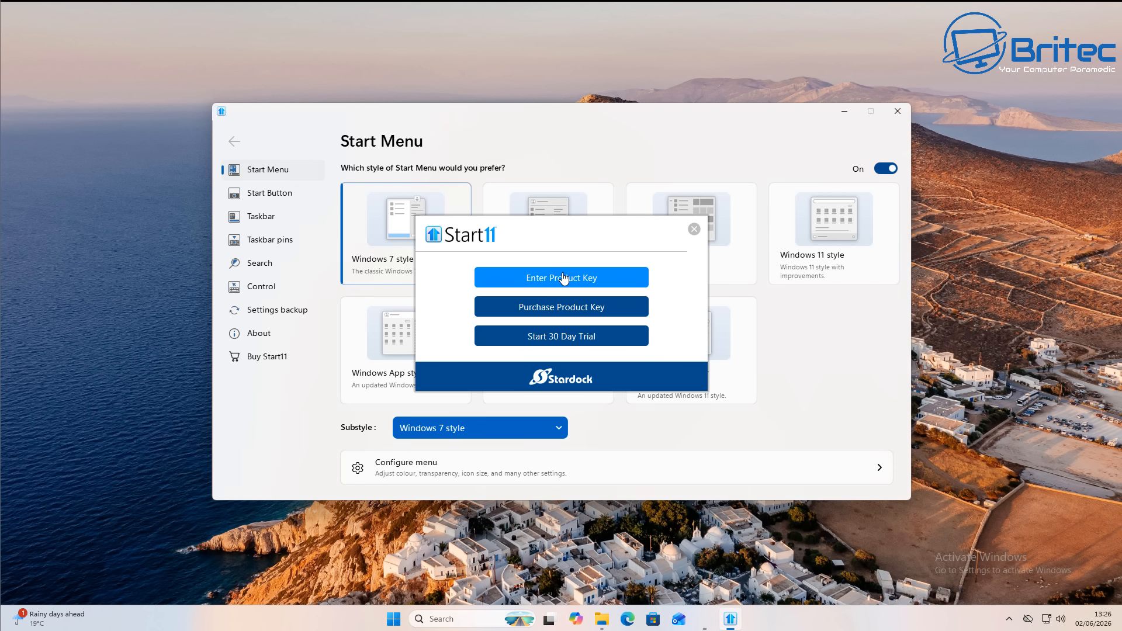
Activate the 30-day Start11 trial and set the taskbar to left aligned.
click(566, 337)
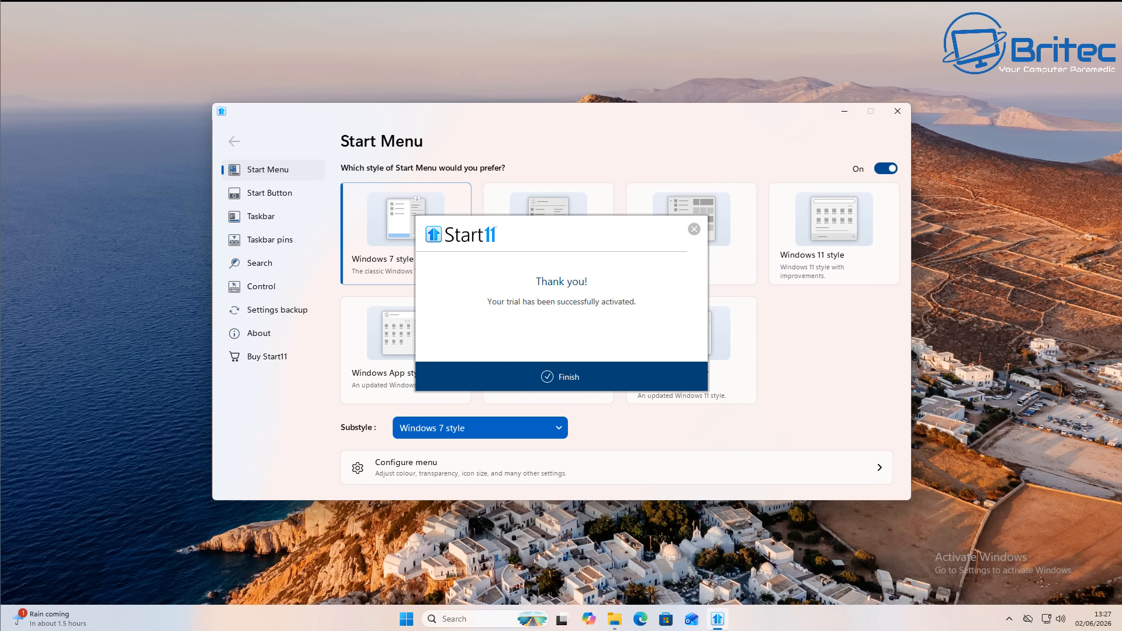
click(569, 383)
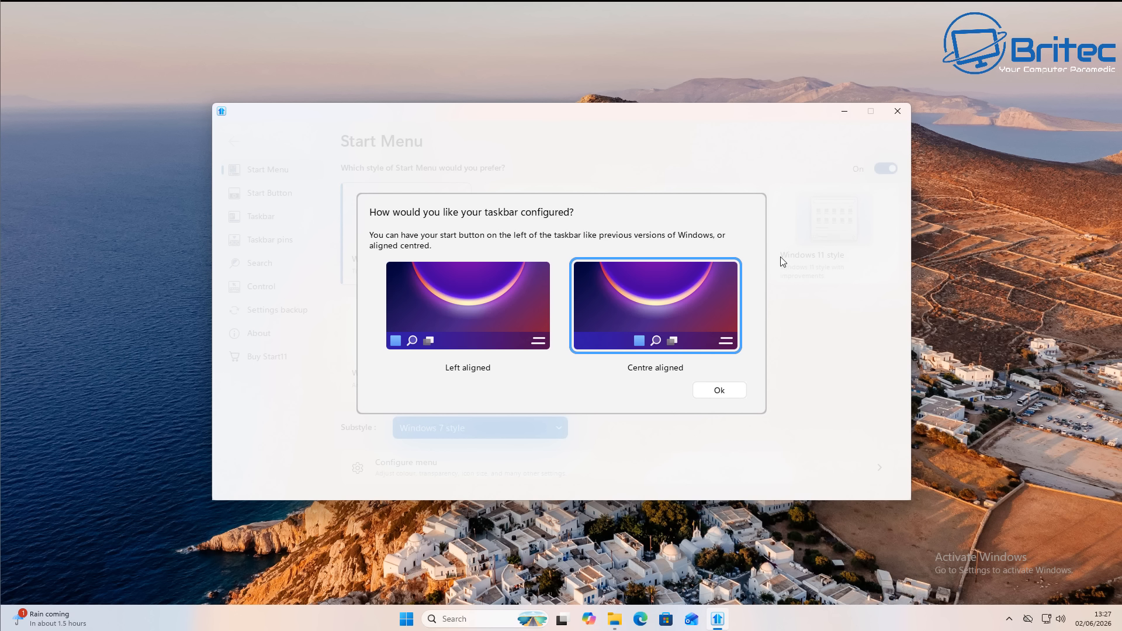
click(467, 313)
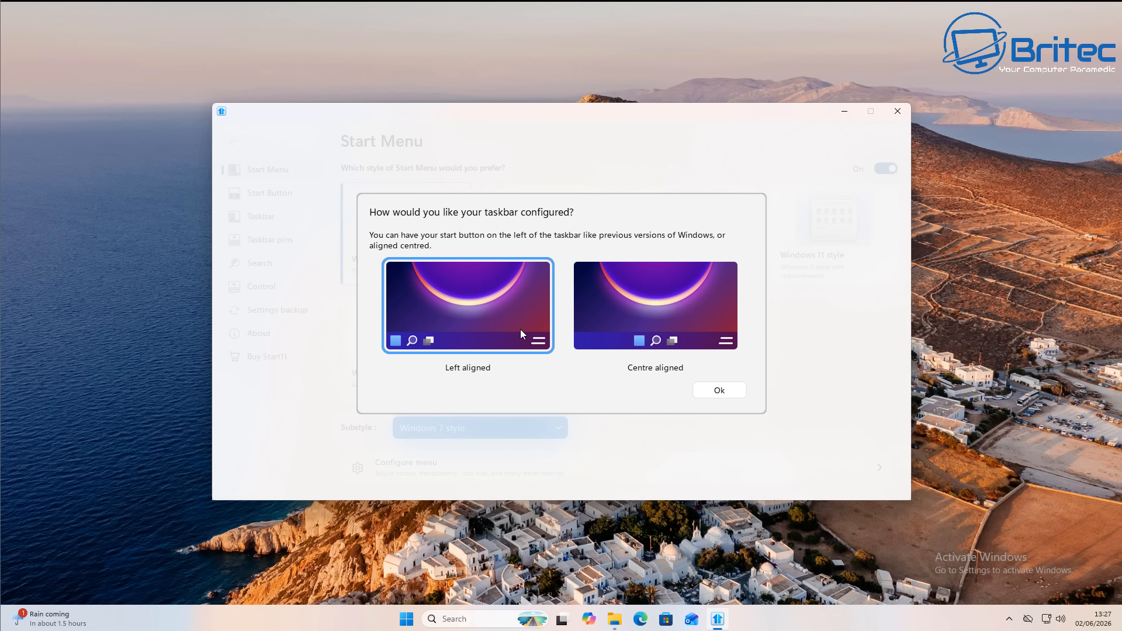
click(725, 392)
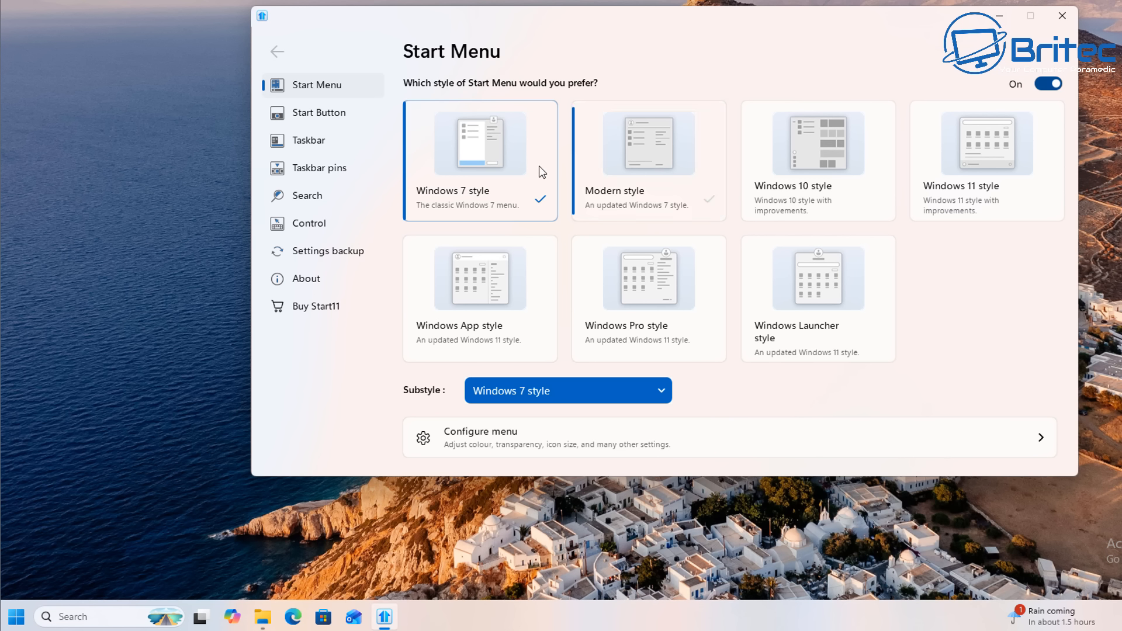
Apply the Windows App style and make its Start menu narrower.
click(823, 151)
click(454, 322)
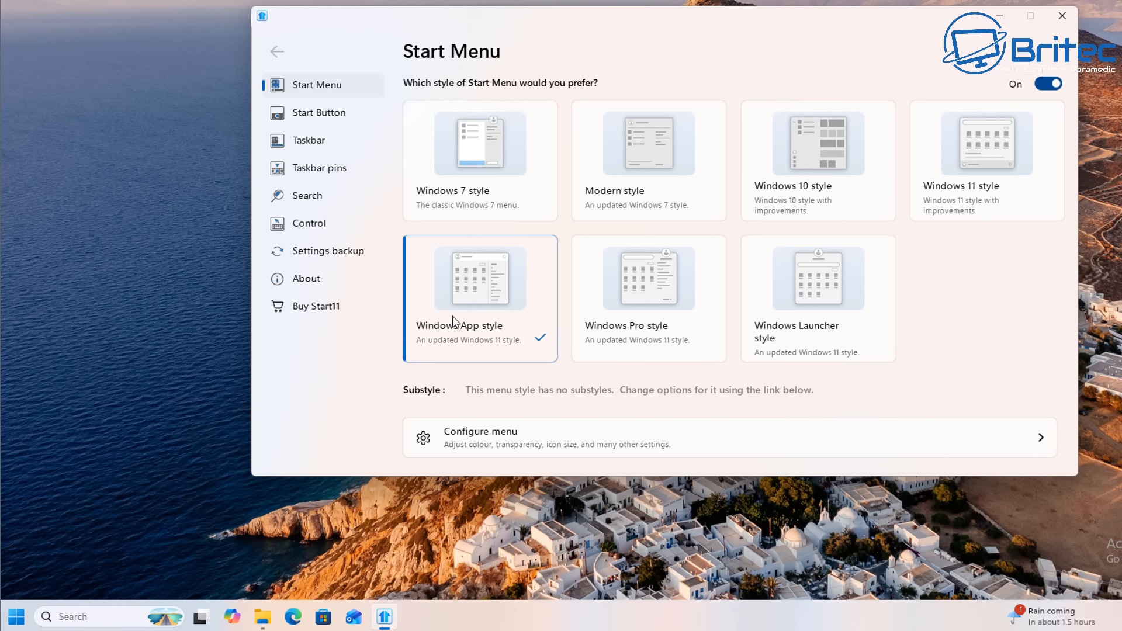
click(17, 617)
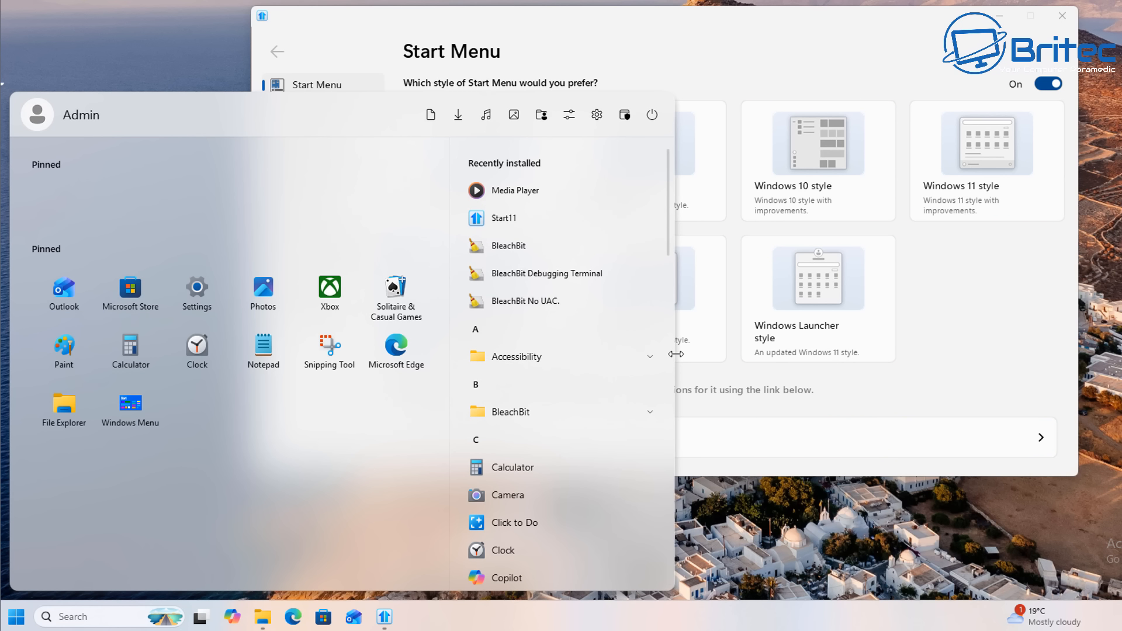
drag(676, 353, 433, 381)
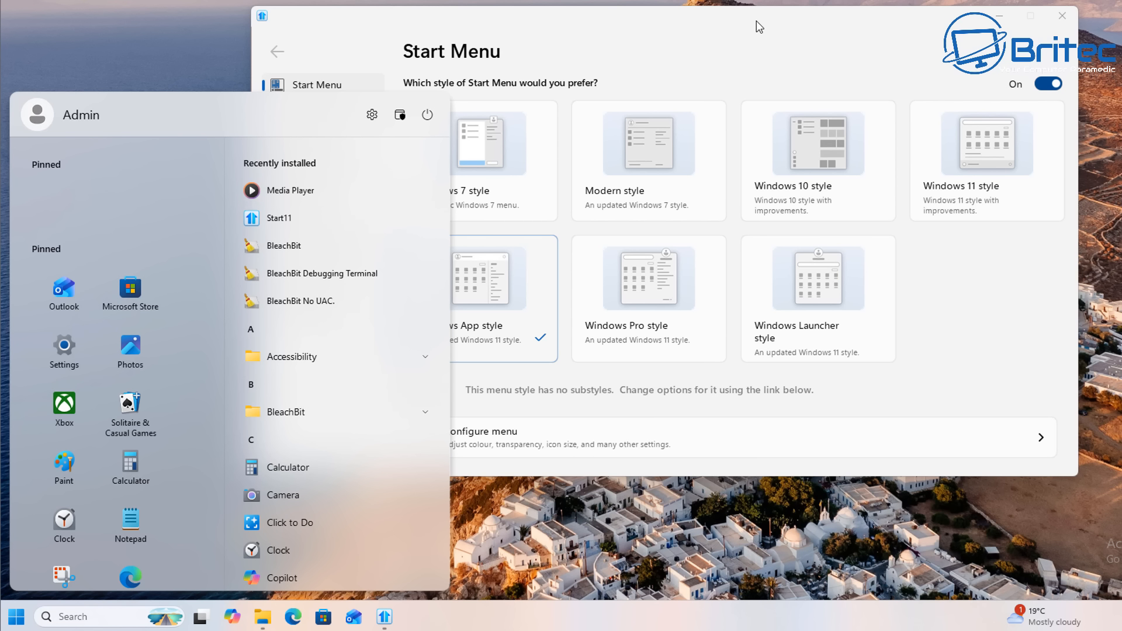
Apply the Windows Pro style and widen its Start menu to three columns of pinned apps.
click(633, 298)
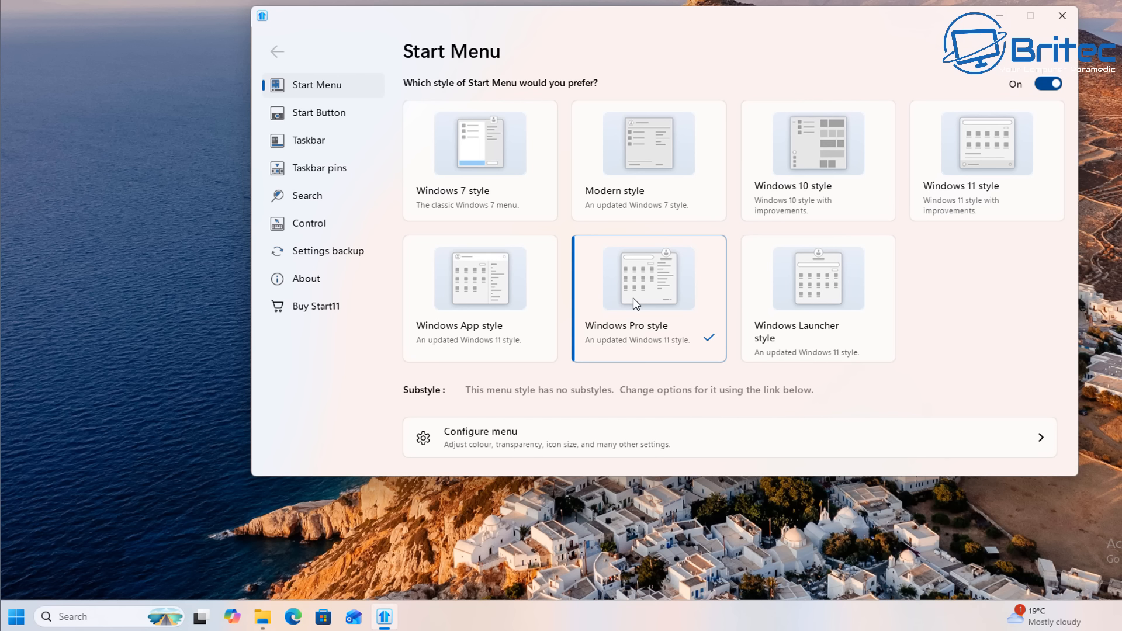
click(14, 621)
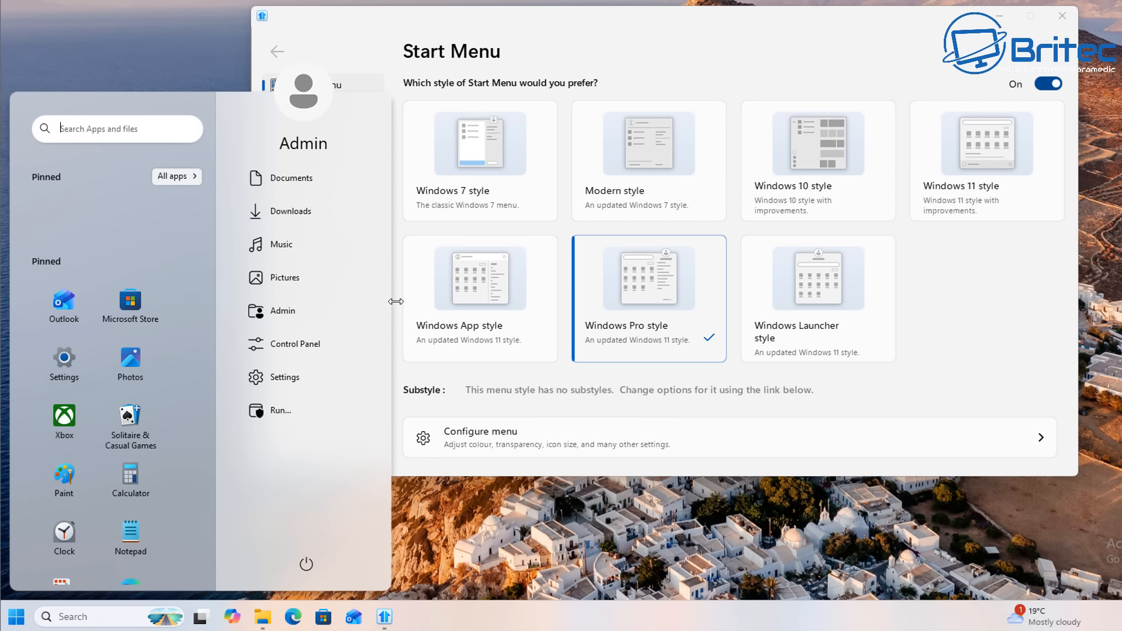
drag(396, 301, 430, 301)
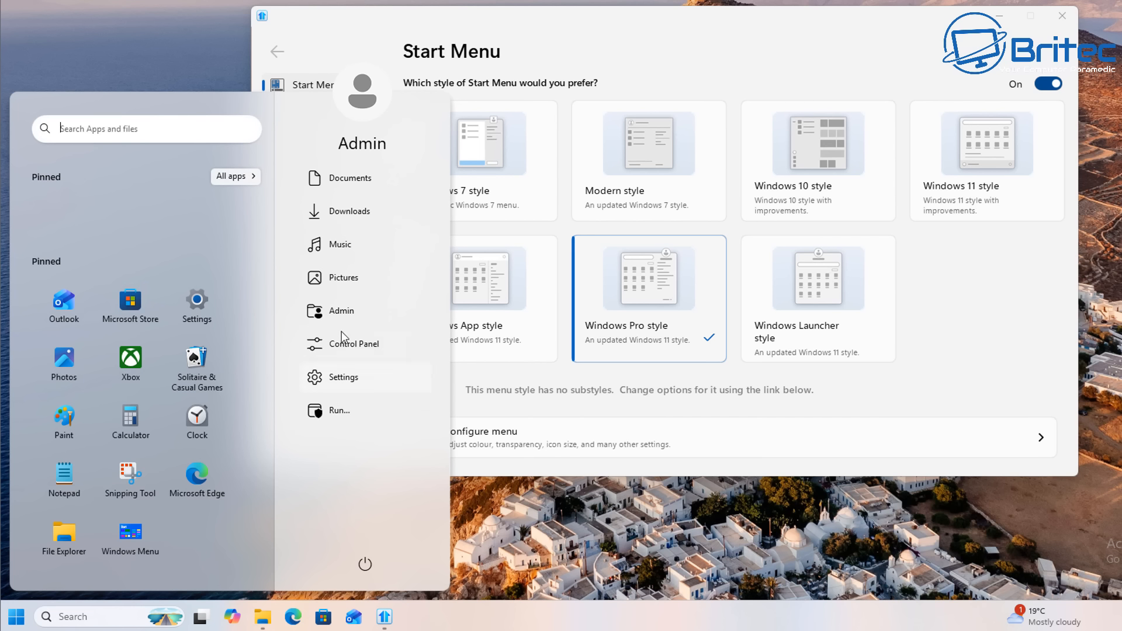
Compare the Windows App and Windows Pro styles by previewing the Start menu in each.
click(478, 293)
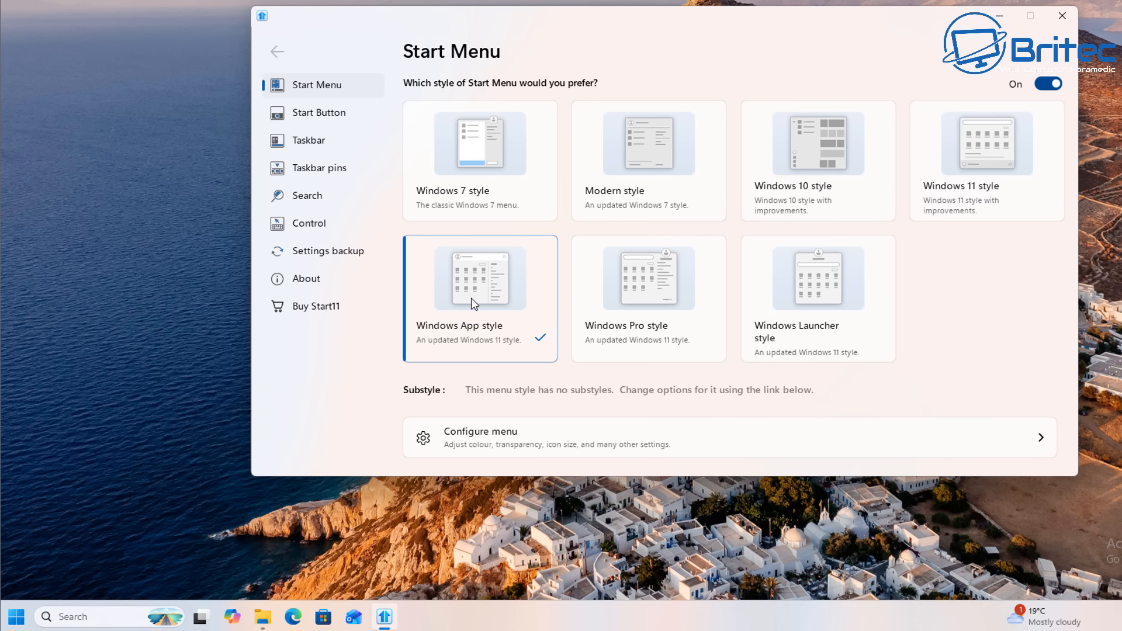
click(25, 617)
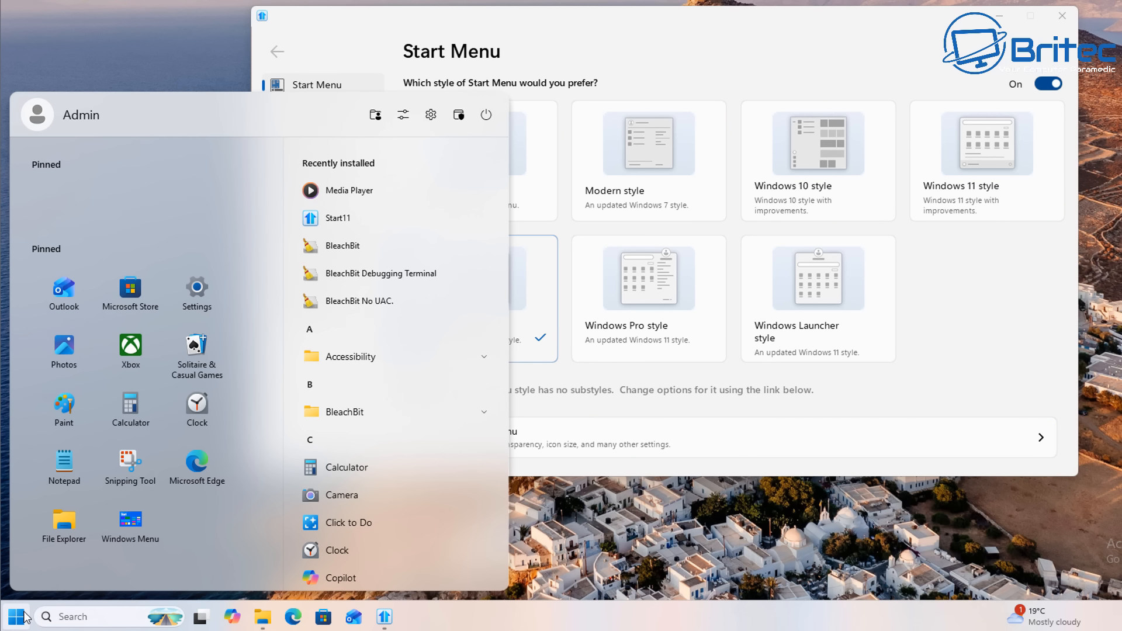
click(722, 338)
click(18, 618)
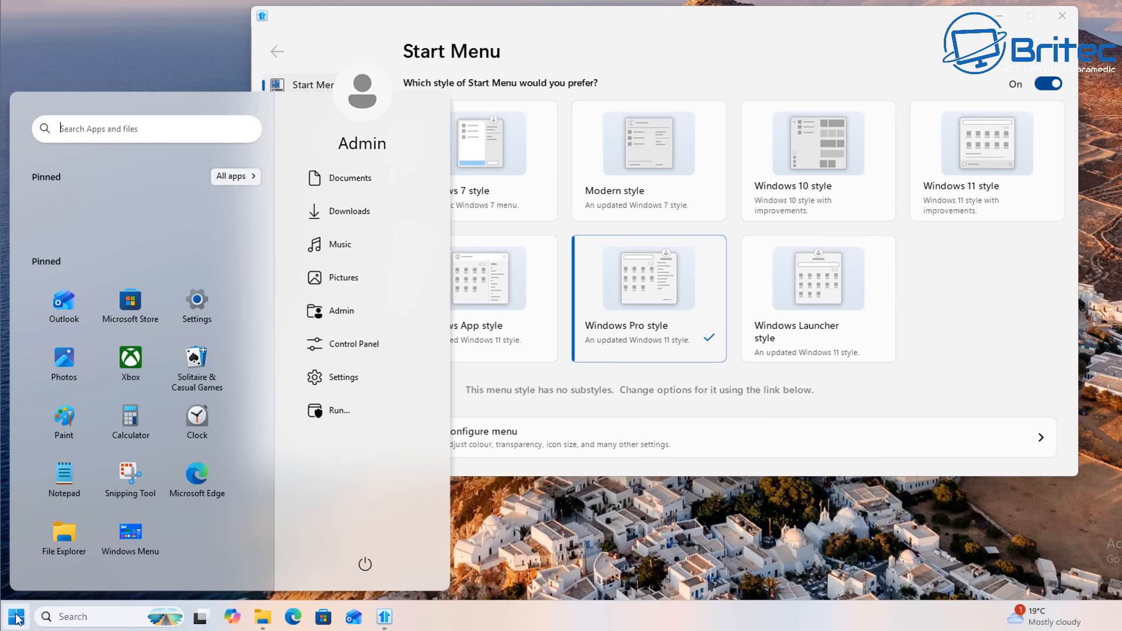
Apply the Windows Launcher style and widen its Start menu to six columns of pinned apps.
click(798, 307)
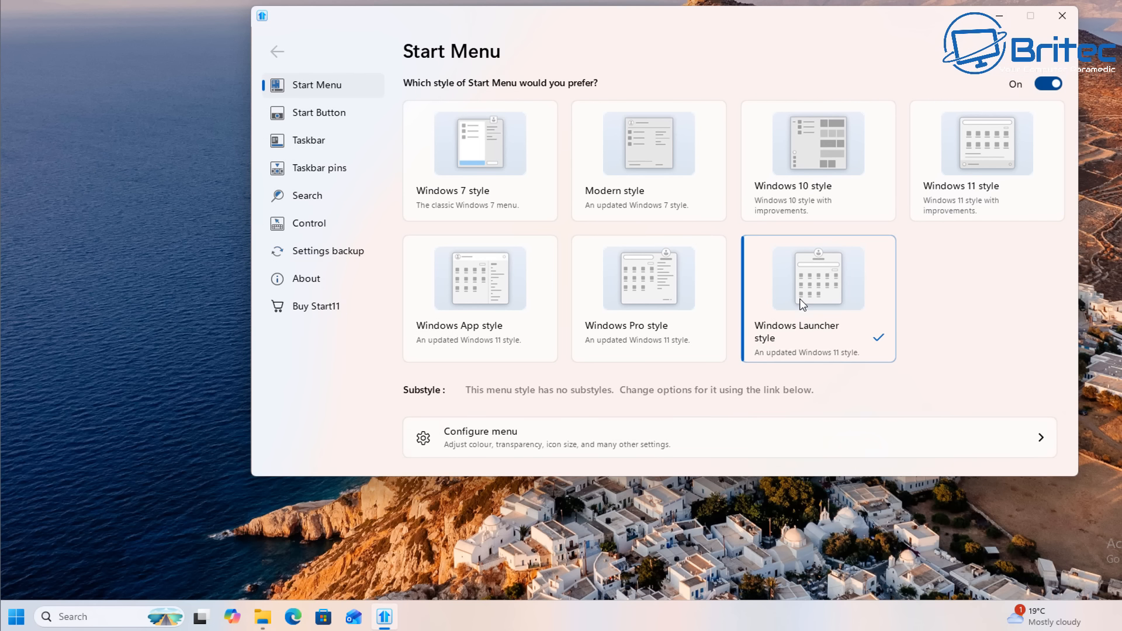
click(16, 616)
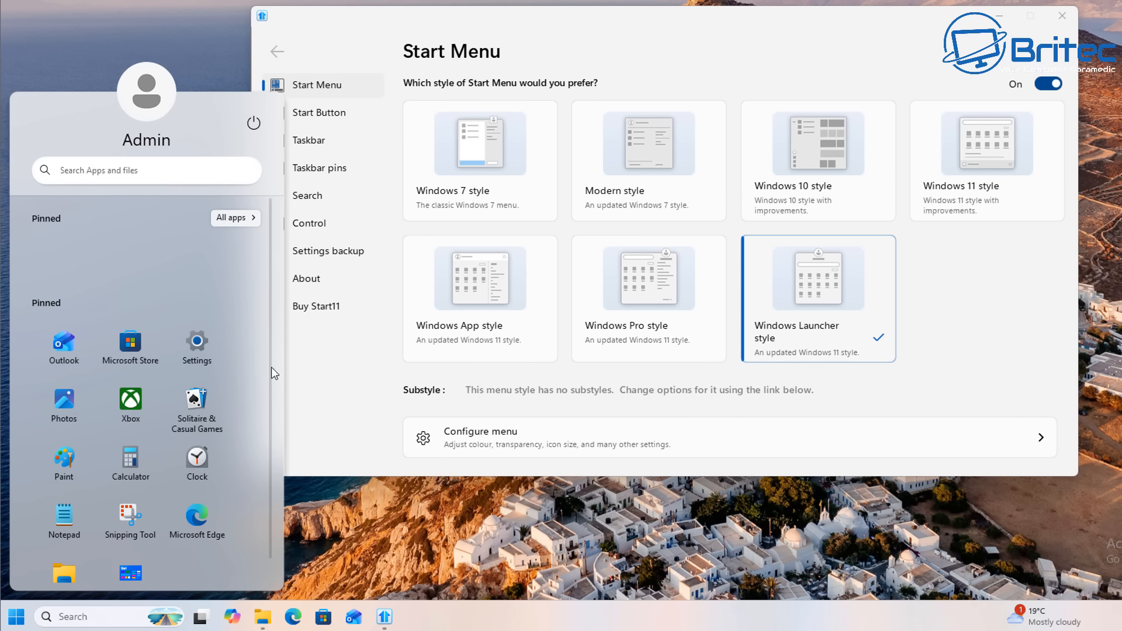
drag(290, 332, 450, 333)
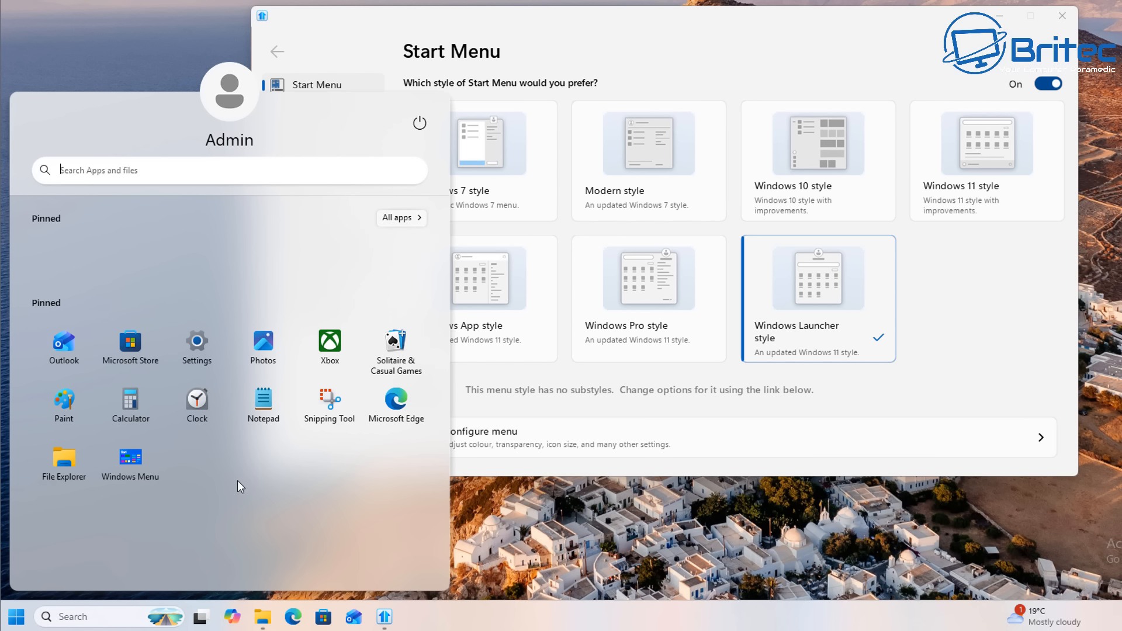
Try the Windows 11 style and the Windows 10 style, previewing the Start menu in each.
click(982, 193)
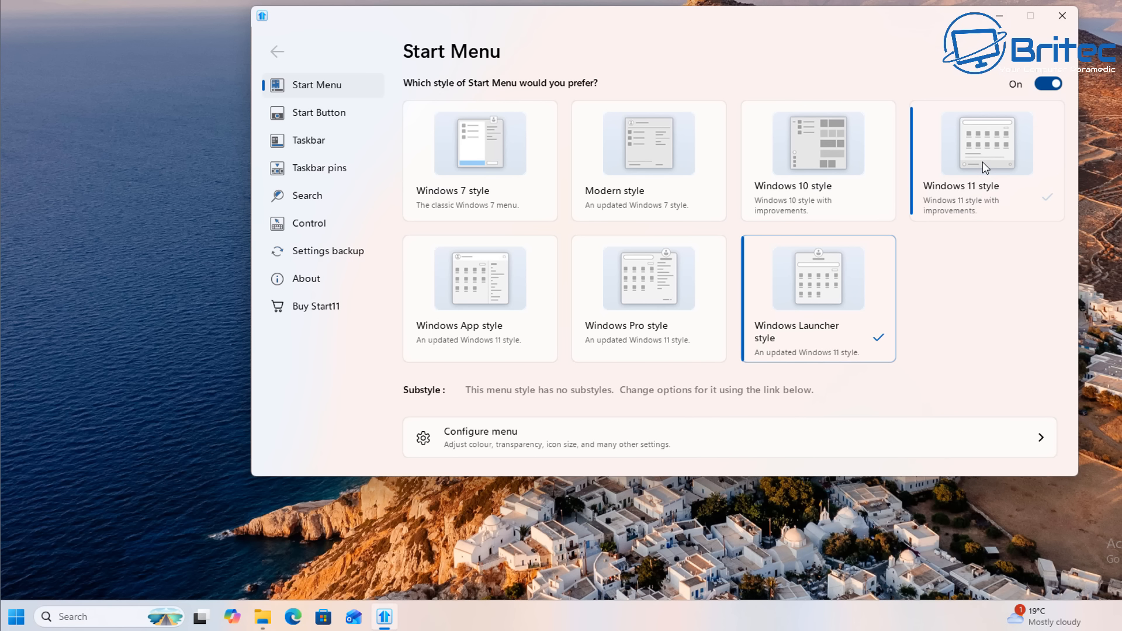
click(16, 617)
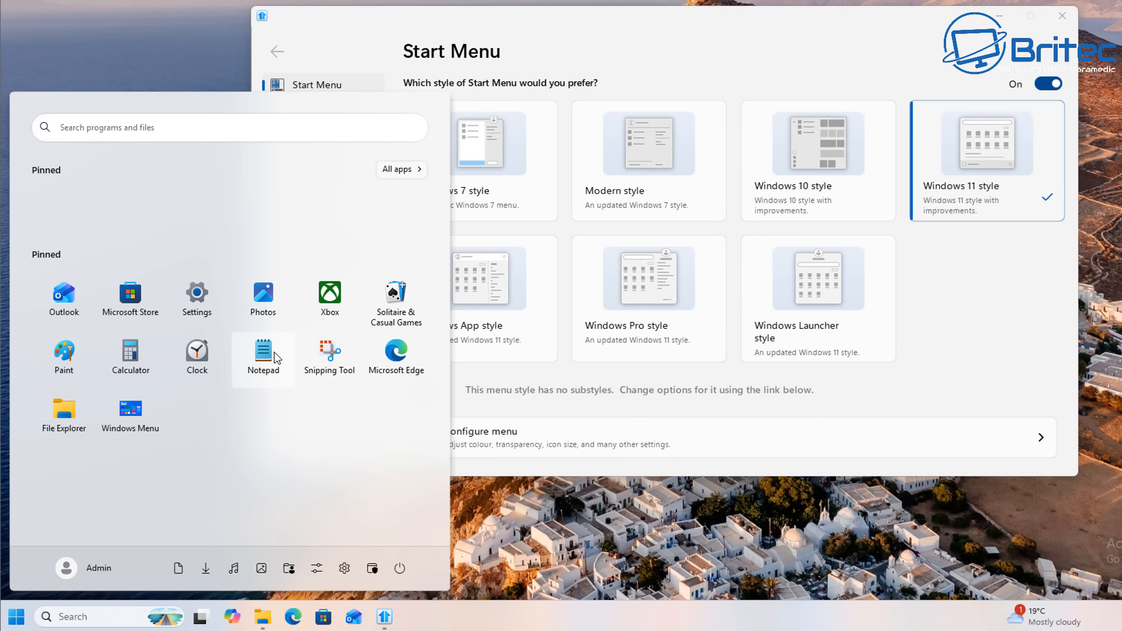
click(809, 167)
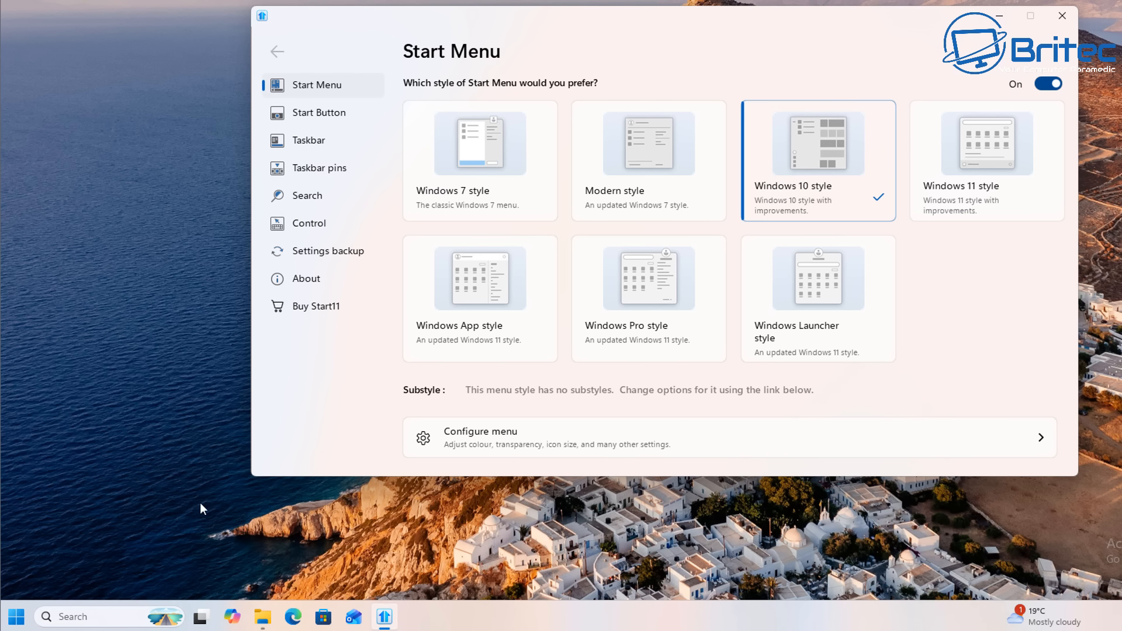
click(18, 616)
Try the Modern style and the Windows 7 style, previewing the Start menu in each.
click(648, 146)
click(18, 616)
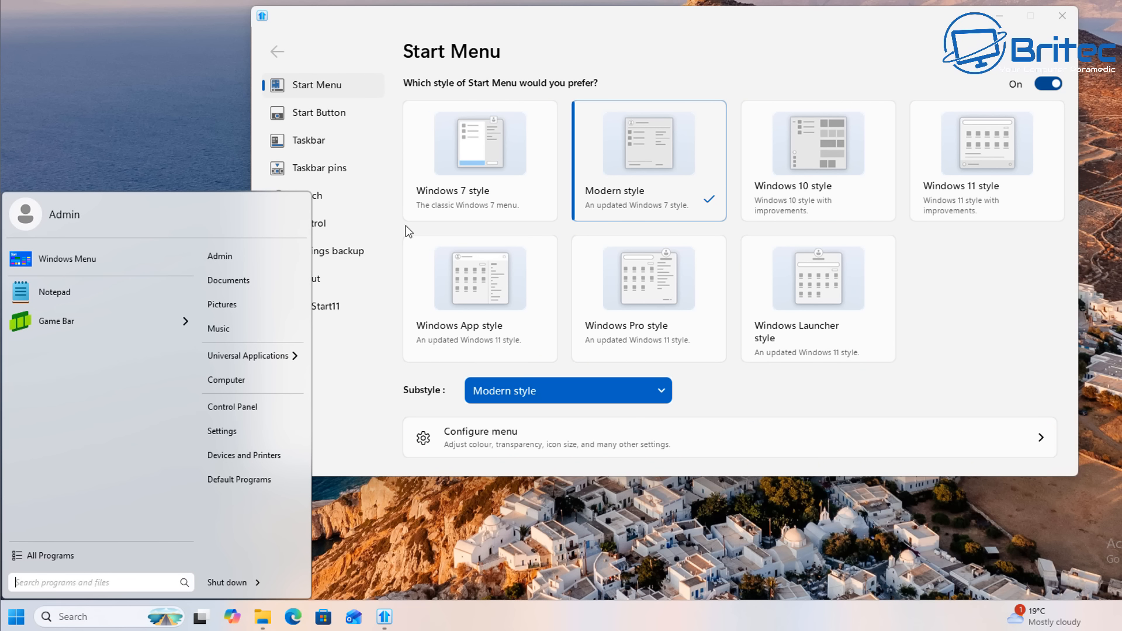
click(473, 150)
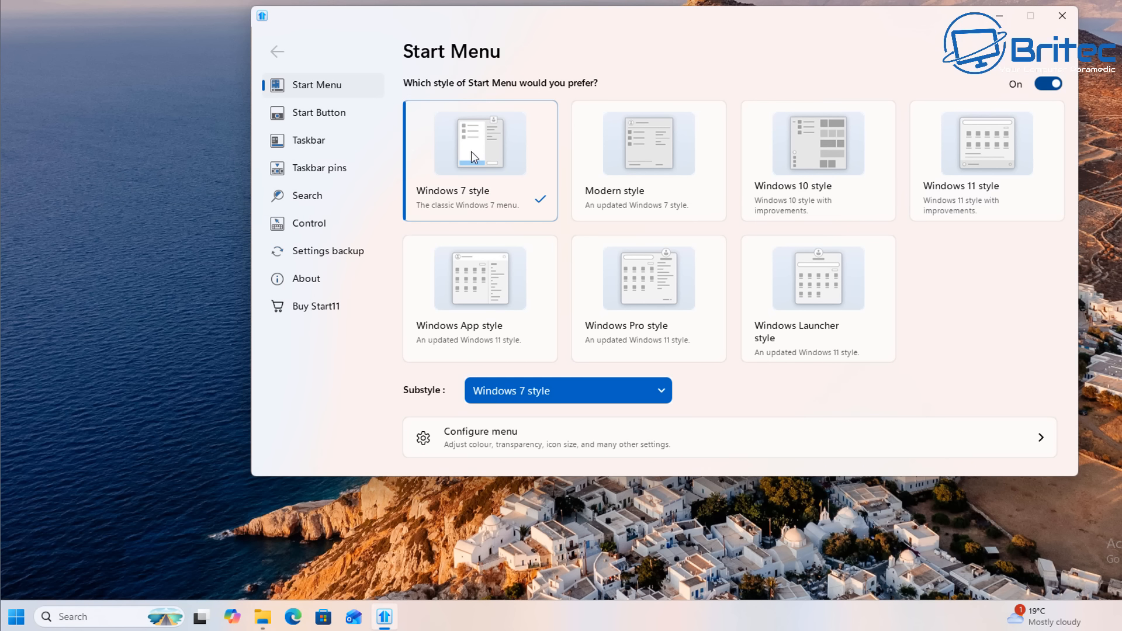
click(16, 618)
Set the Start menu to the Windows Pro style, open its configuration and check the shortcuts shown in the menu.
click(615, 296)
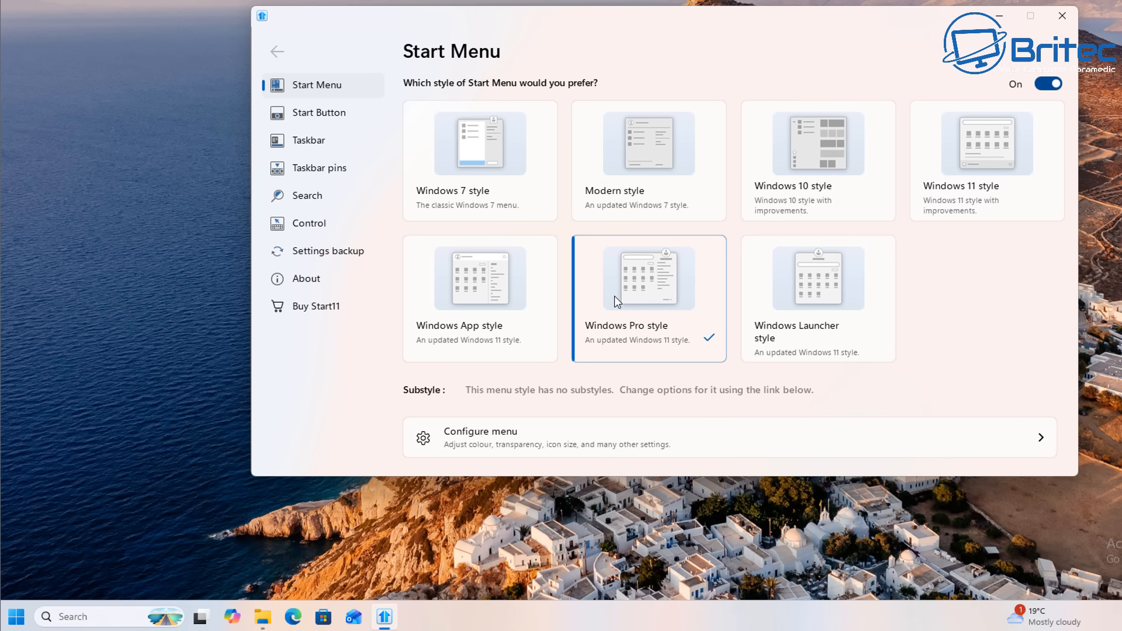
click(687, 447)
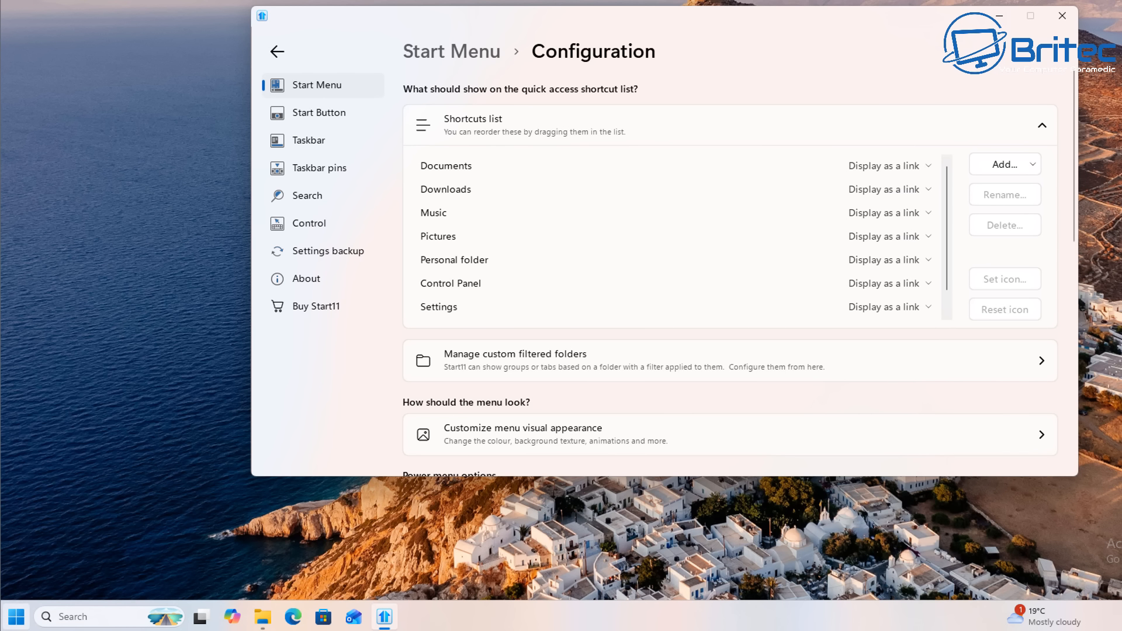
click(16, 617)
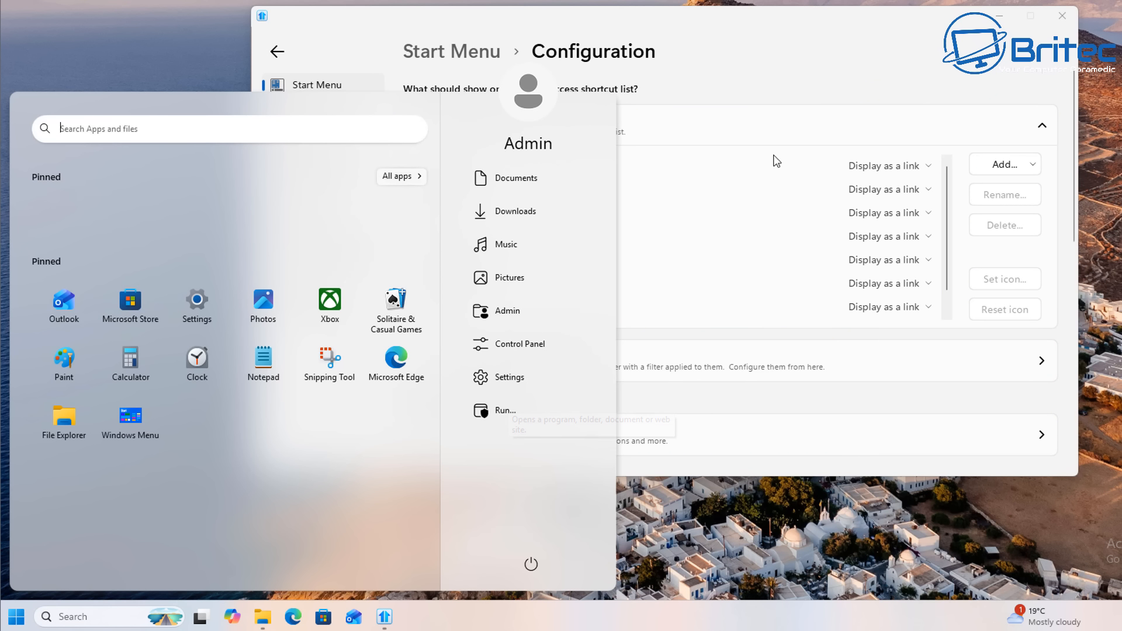
click(821, 39)
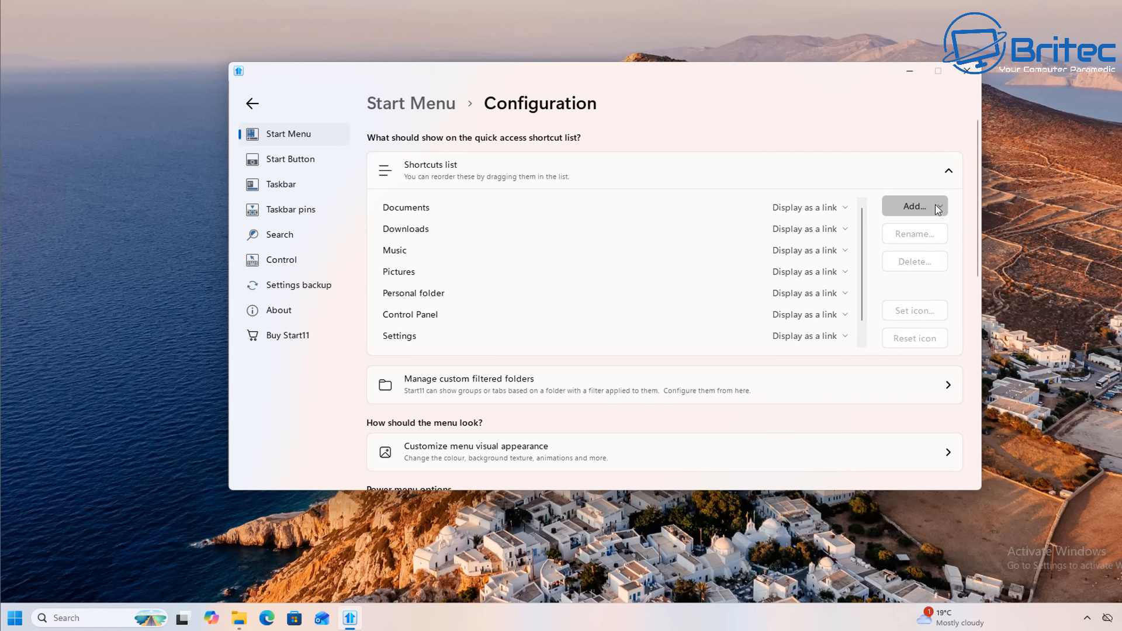
Add the Personal folder standard location to the quick access shortcuts list and preview the Start menu.
click(1016, 172)
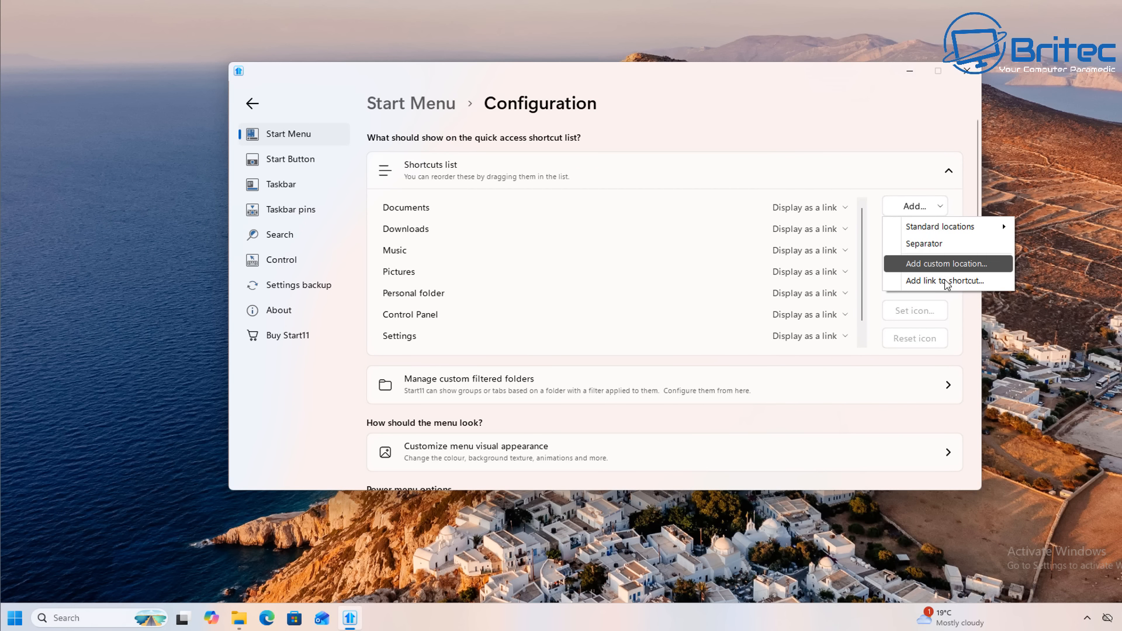
click(942, 229)
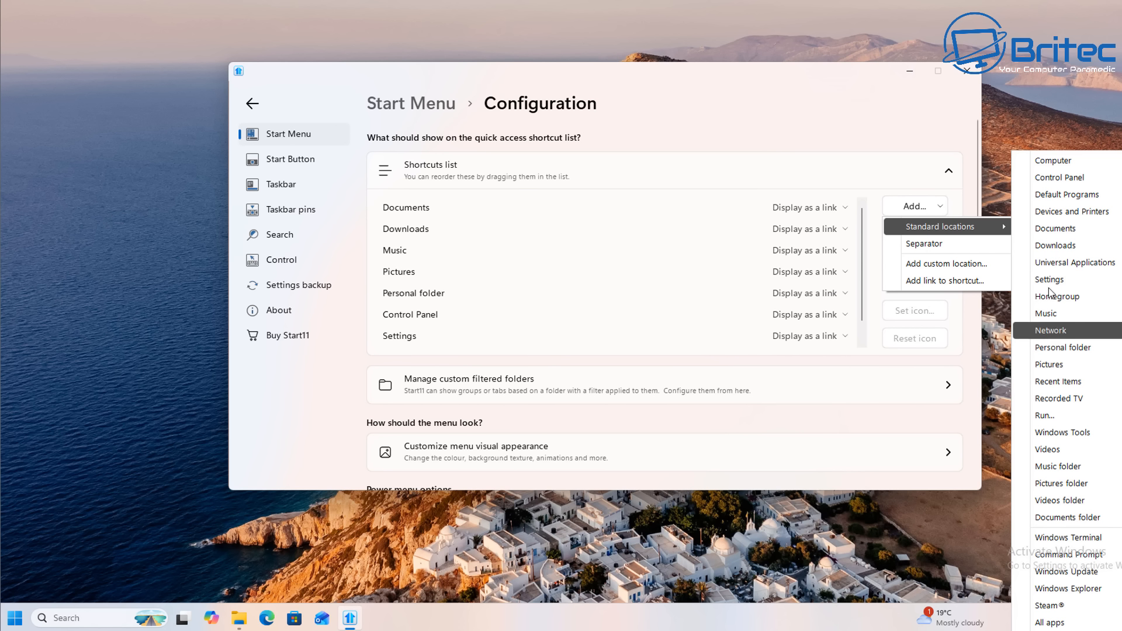
click(1058, 344)
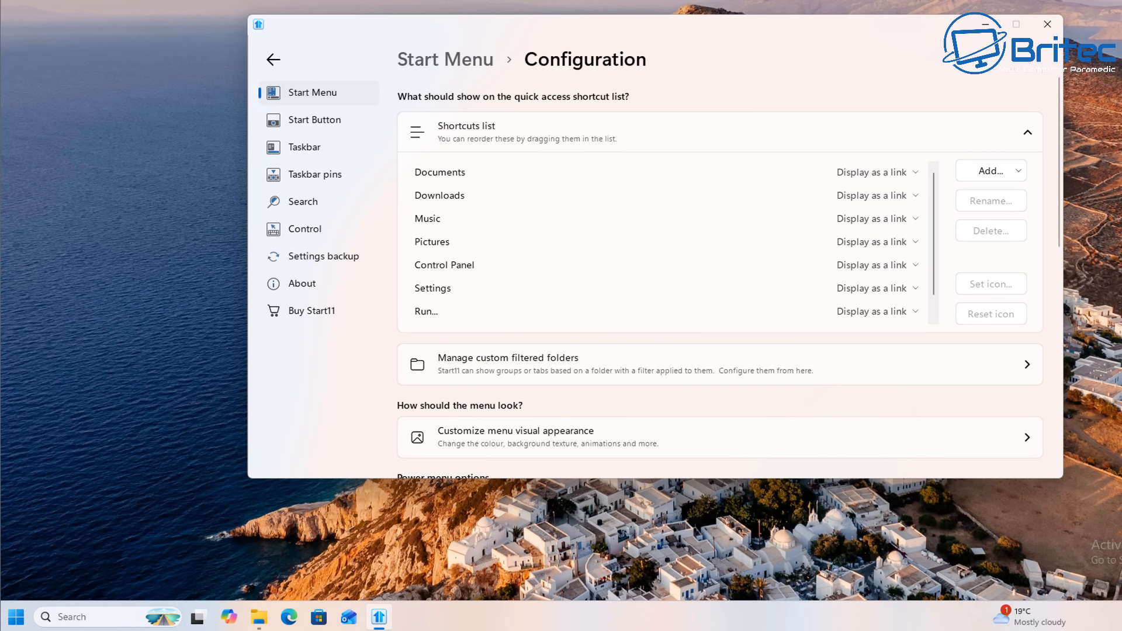
key(super)
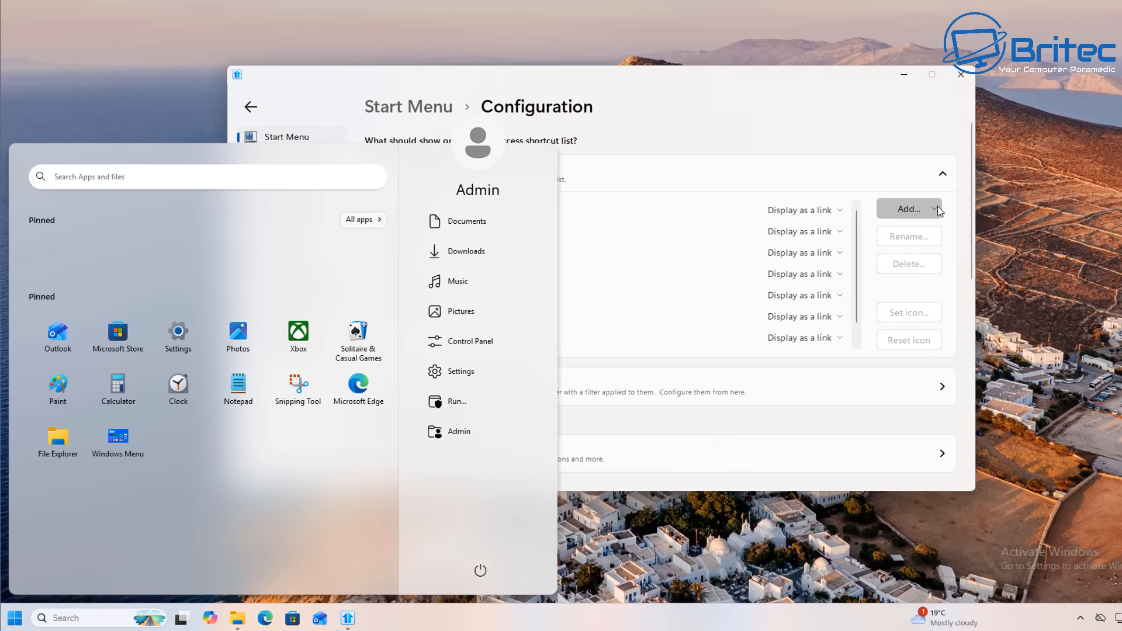
Add the Music standard location to the quick access shortcuts list.
click(1036, 166)
mouse_move(921, 236)
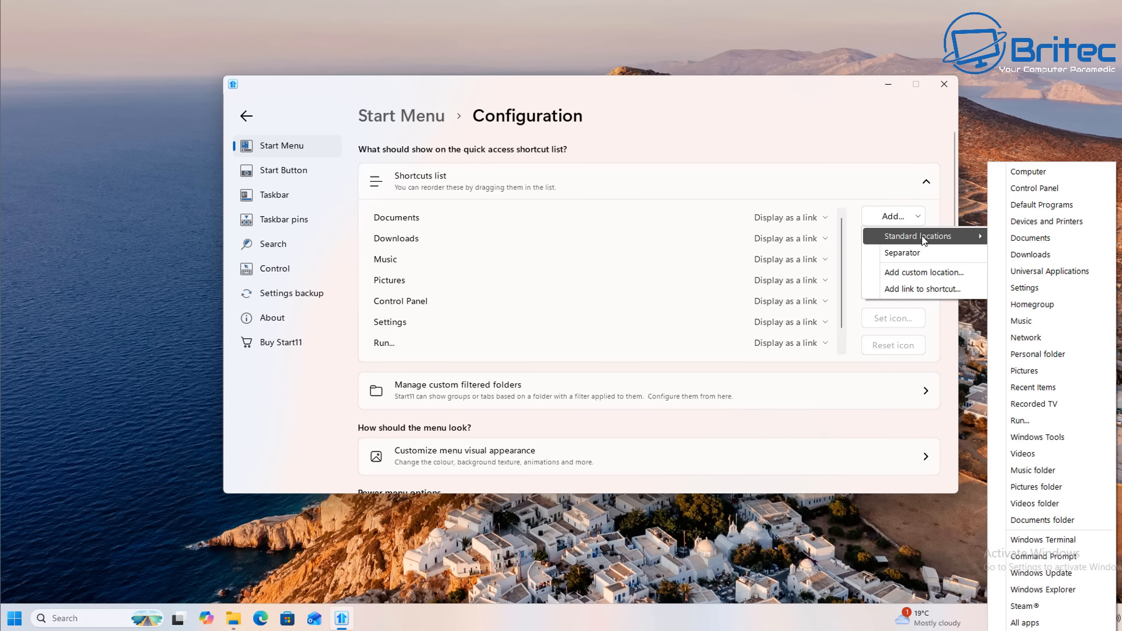
click(1024, 351)
Open the menu's visual appearance settings, turn on the Mica effect for the menu background and preview the Start menu.
scroll(707, 354, down, 3)
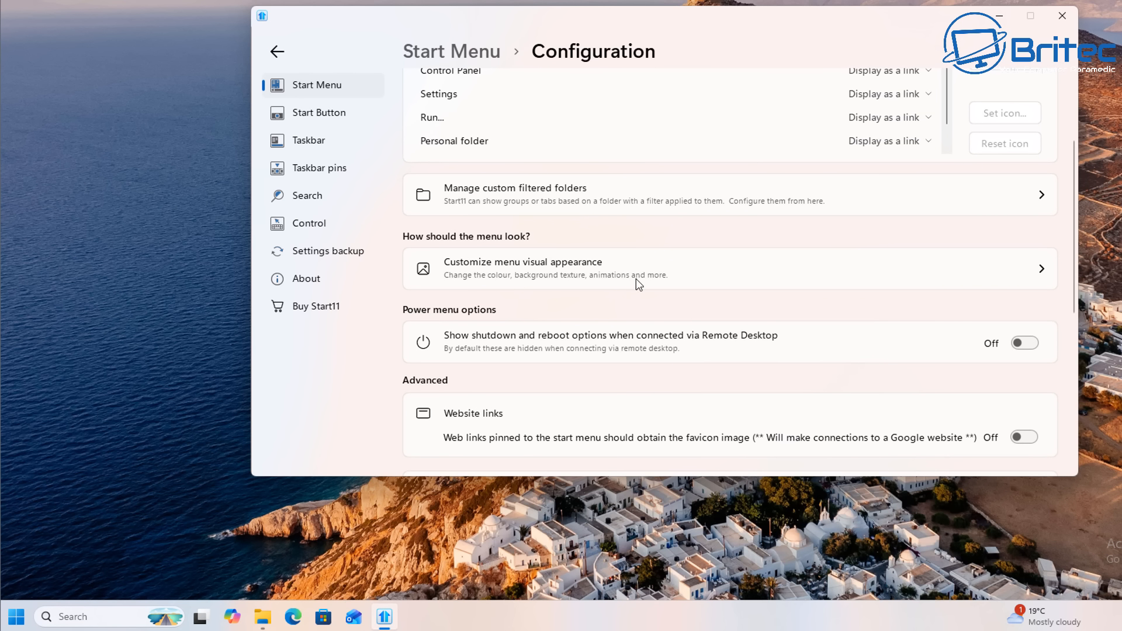
click(666, 272)
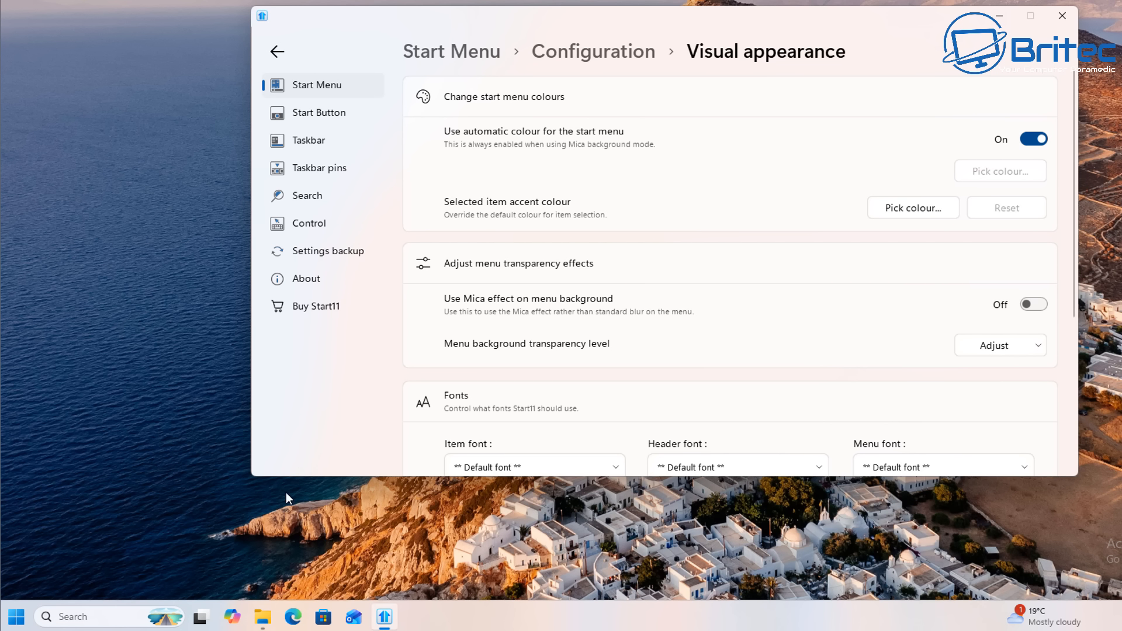
click(17, 616)
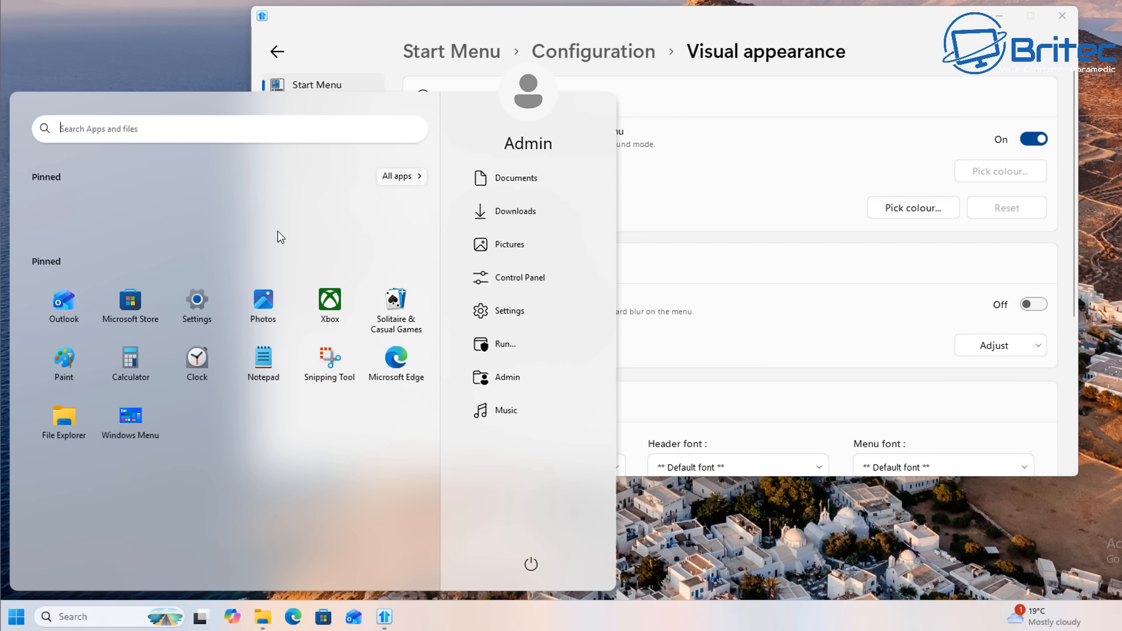
click(1040, 307)
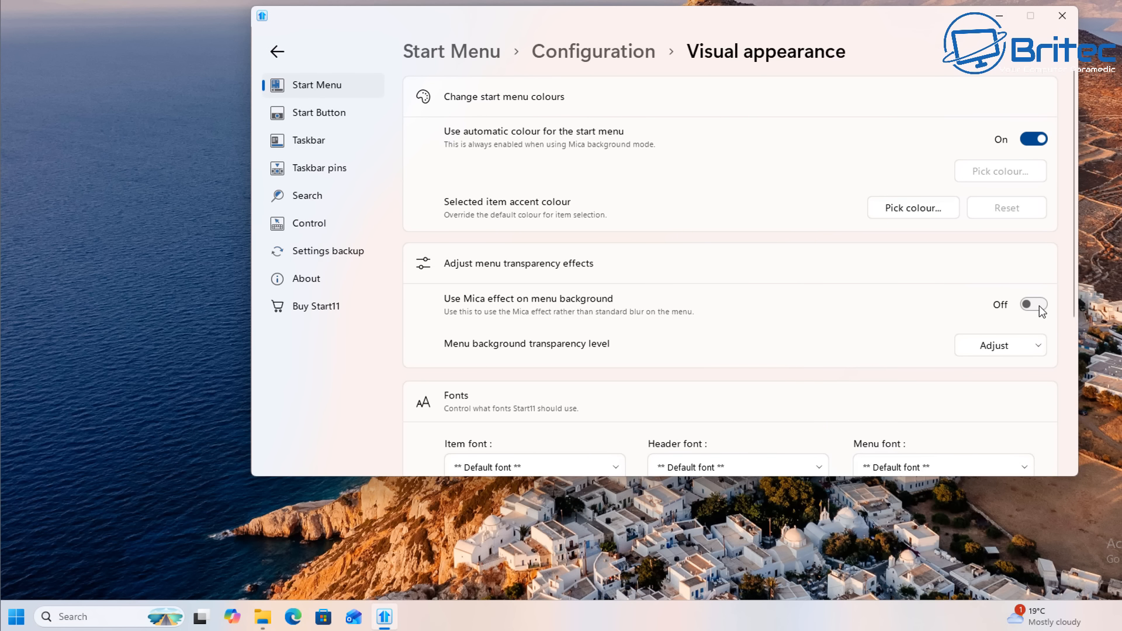
click(1034, 305)
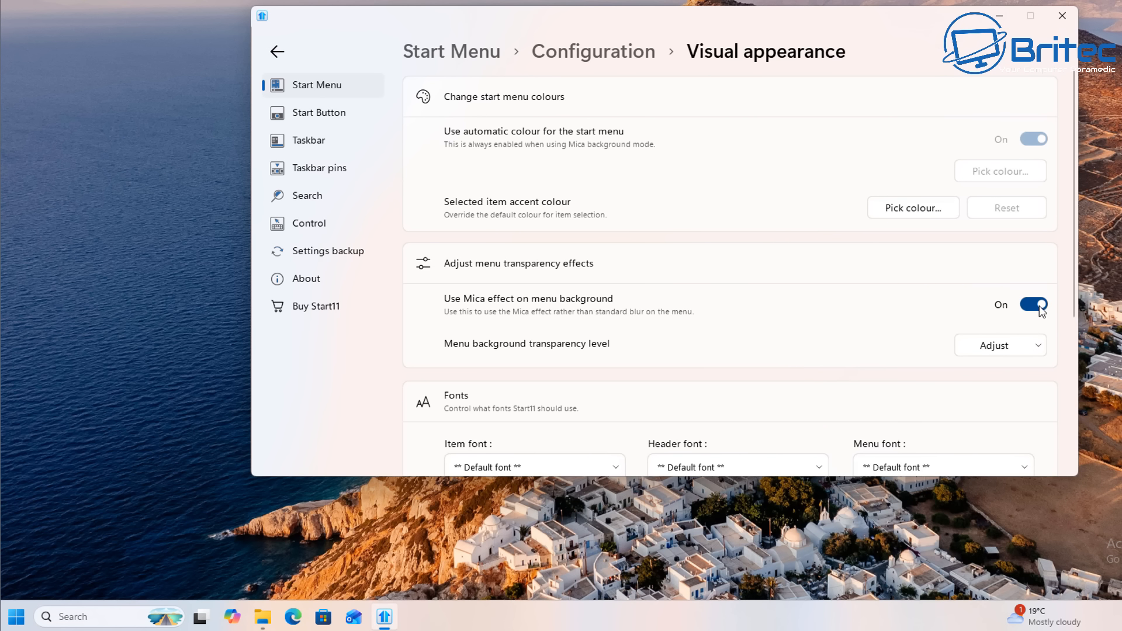
click(17, 616)
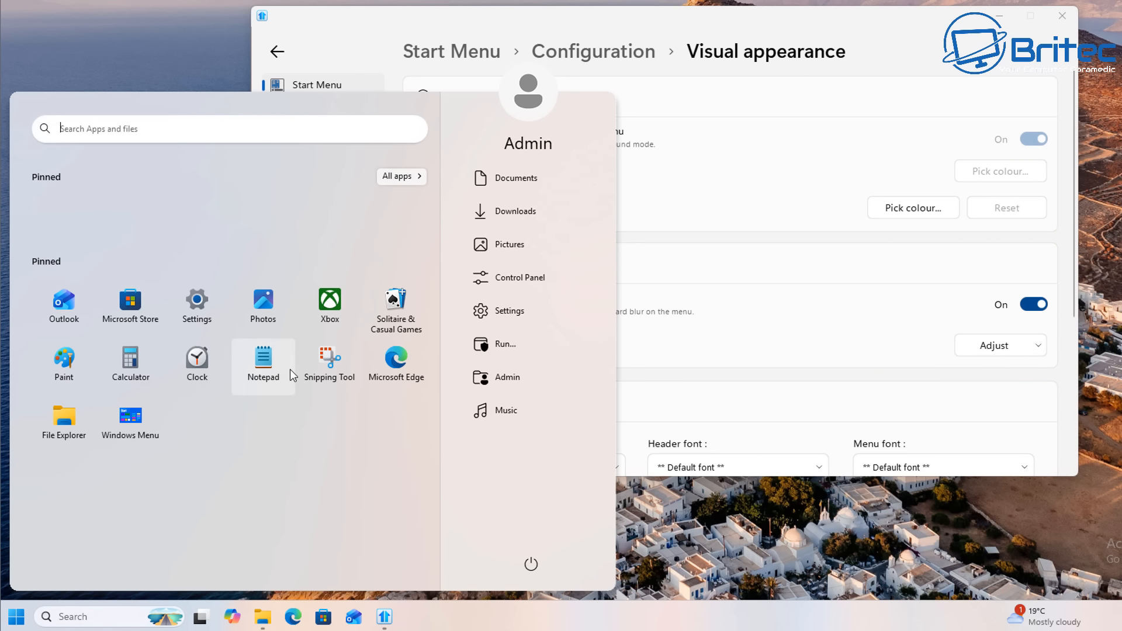
click(941, 266)
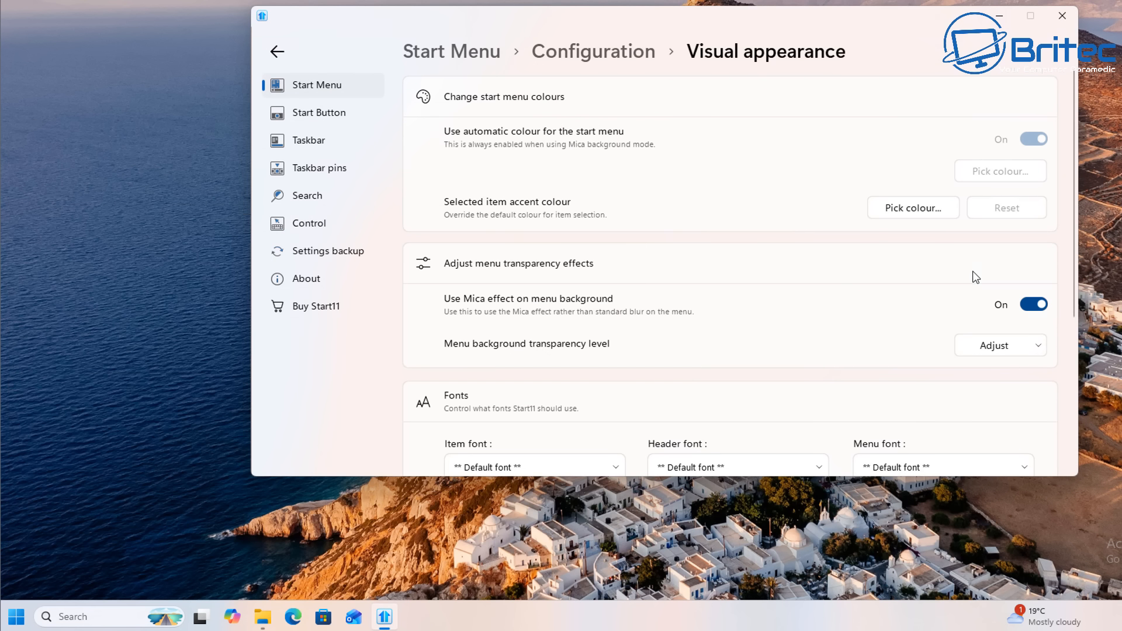
Check the adjustment available for the menu background transparency level.
click(1032, 310)
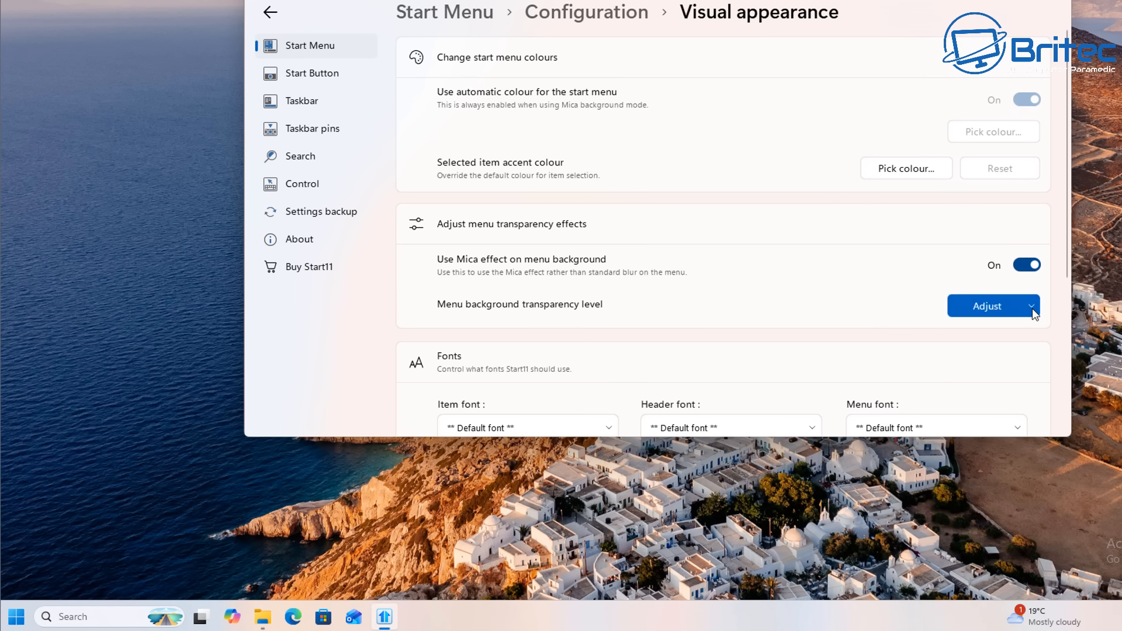
click(1032, 314)
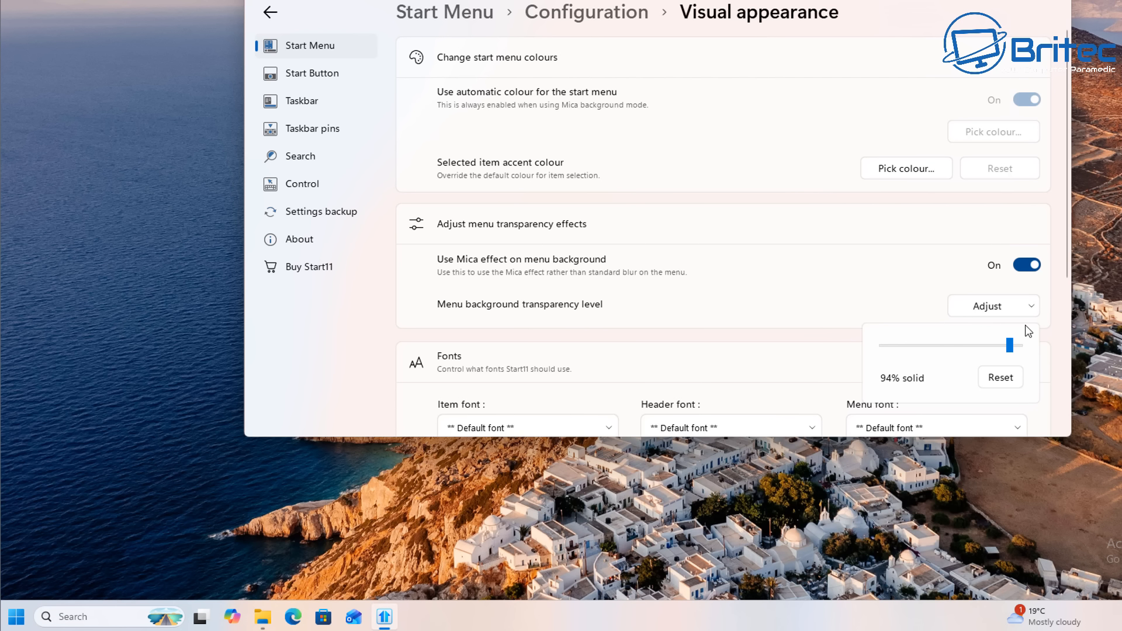
click(852, 217)
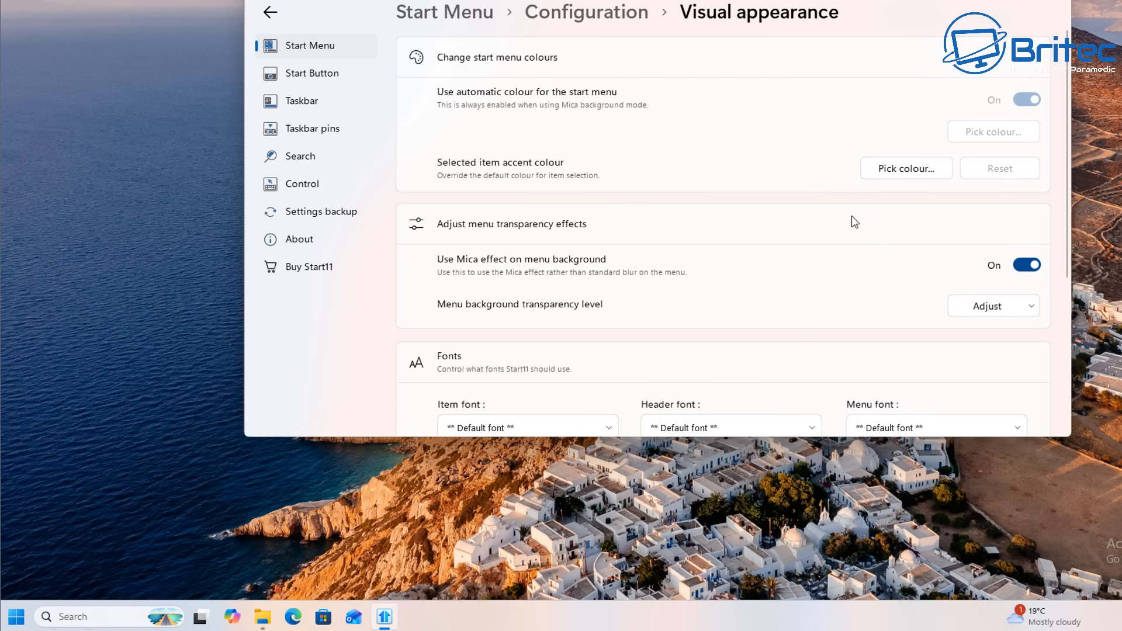
click(971, 309)
Try the Start menu with rounded corners turned off, and turn corner rounding back on in the visual effects.
scroll(831, 394, down, 3)
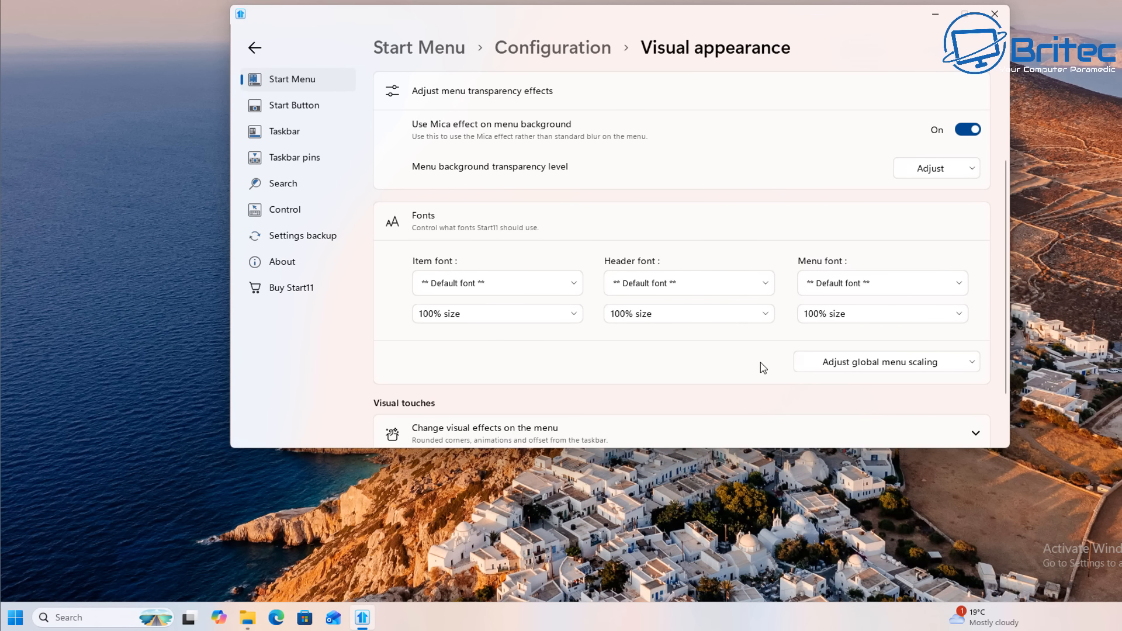
scroll(891, 350, down, 3)
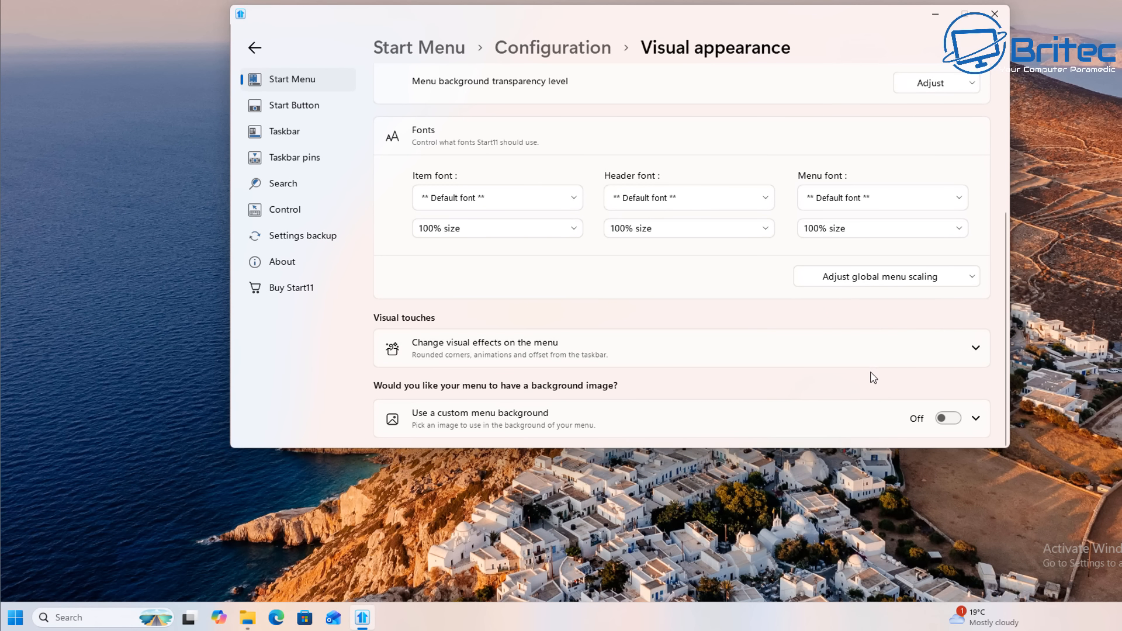
click(927, 349)
scroll(929, 350, down, 5)
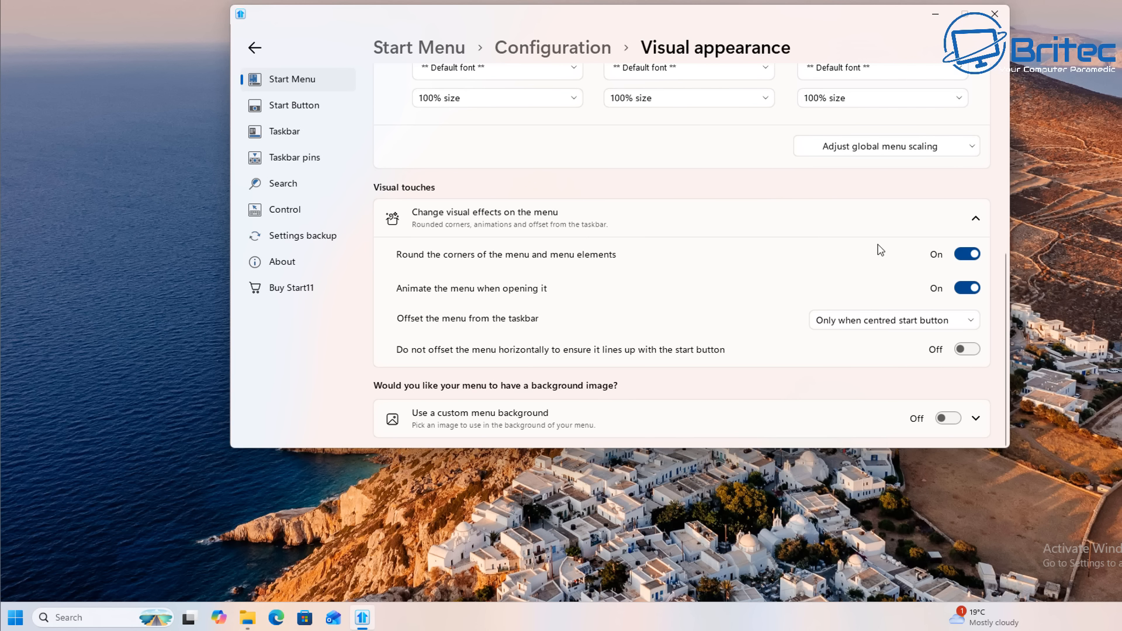
click(967, 254)
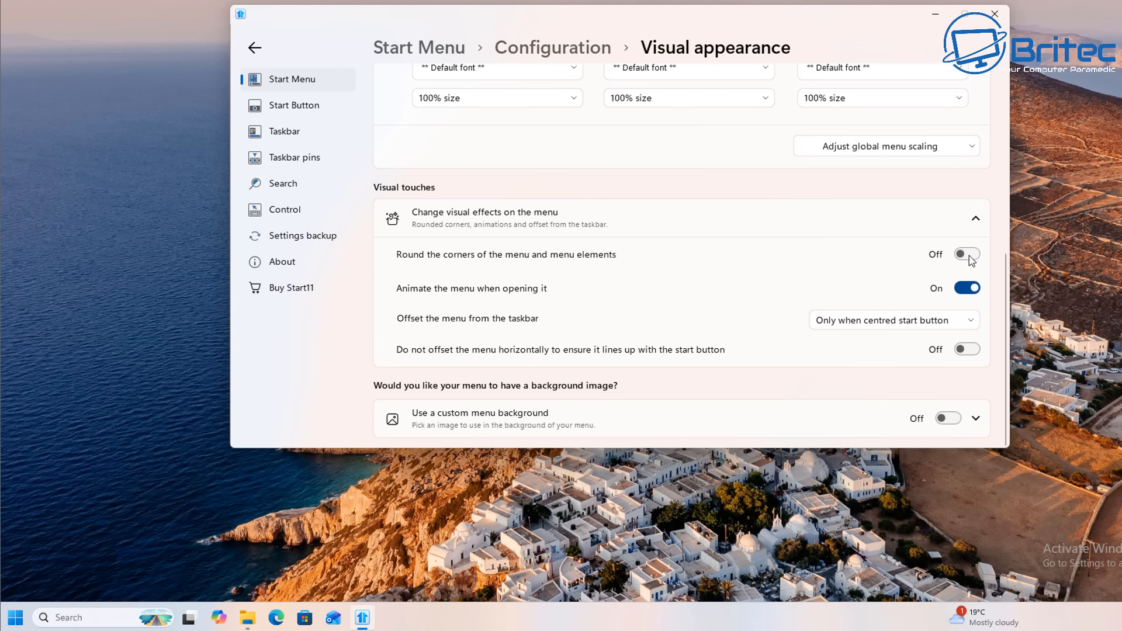
click(22, 616)
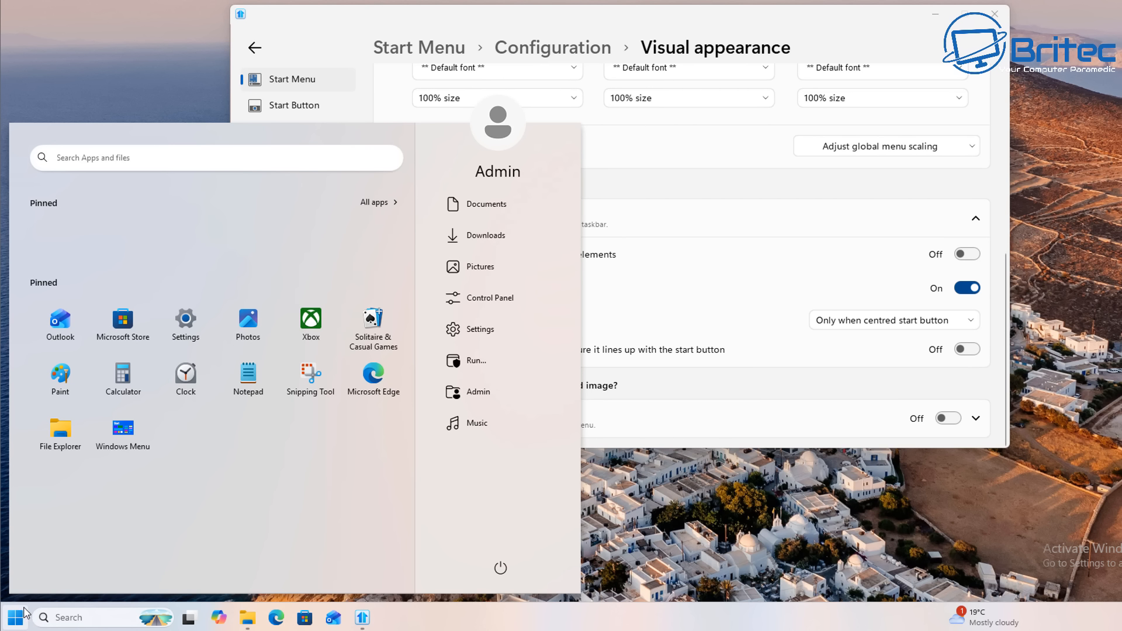
click(967, 258)
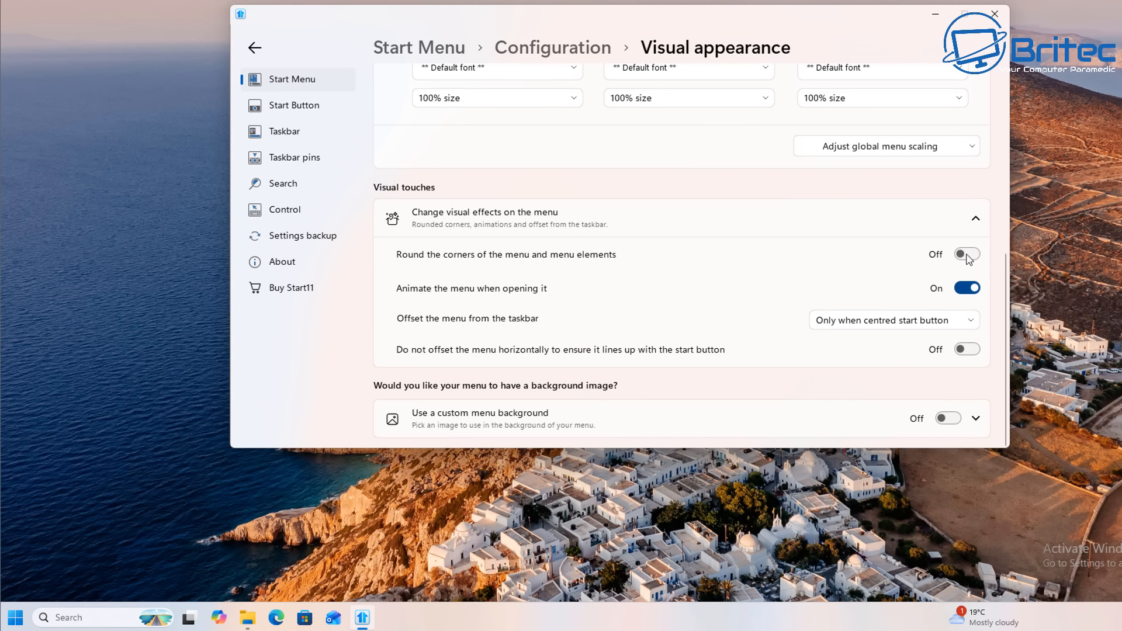
click(966, 255)
Narrow the Start menu to four columns of pinned apps.
click(16, 618)
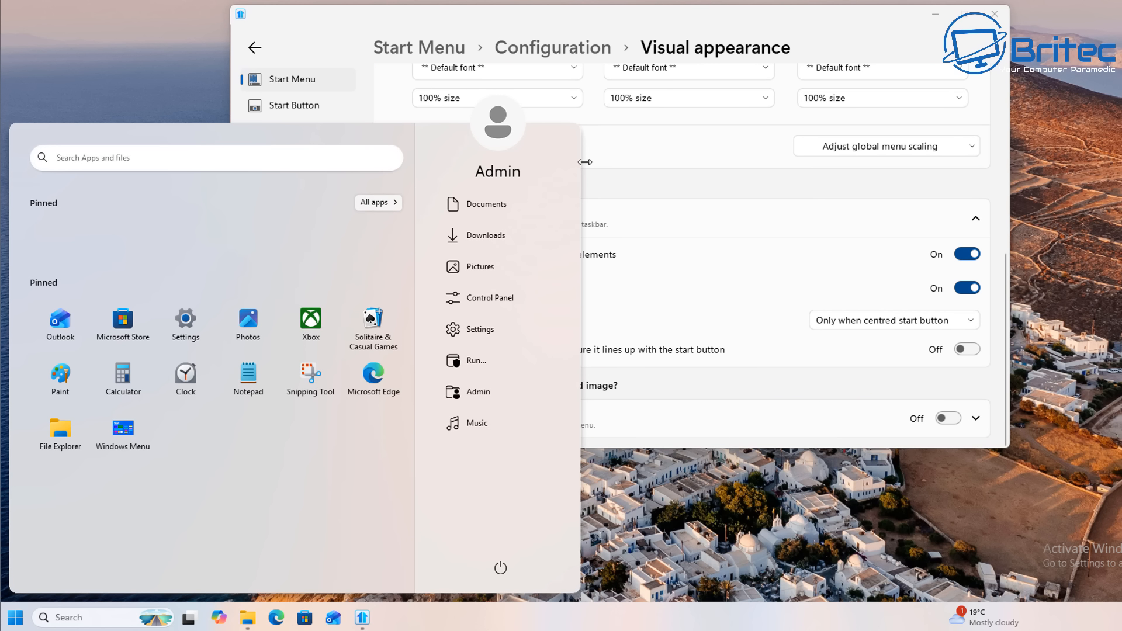
drag(581, 168, 470, 168)
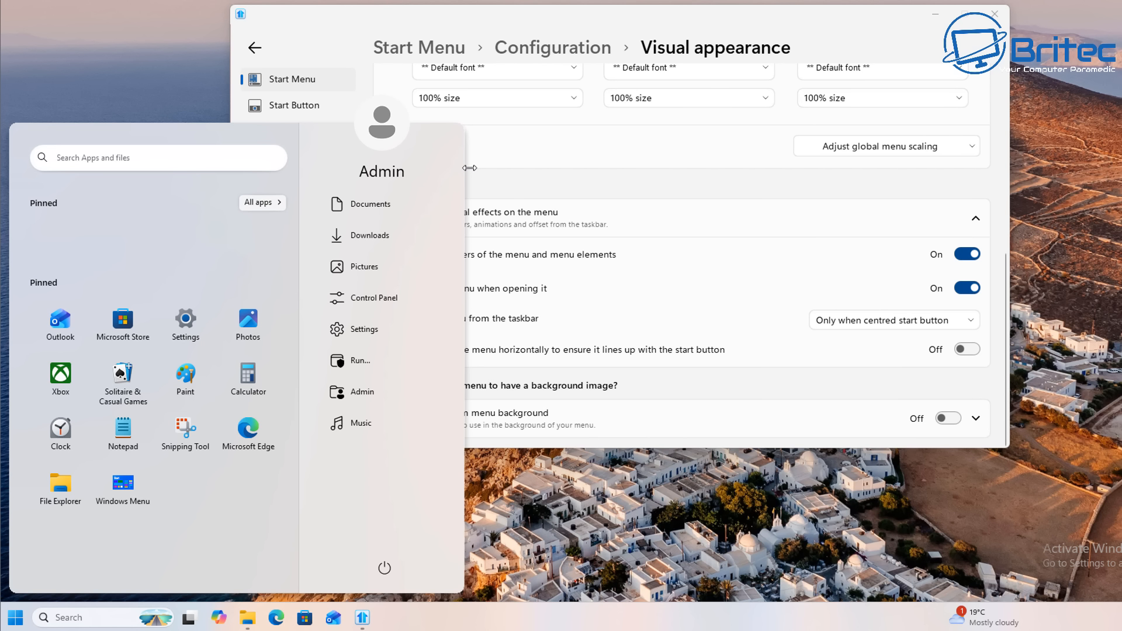
drag(470, 167, 468, 167)
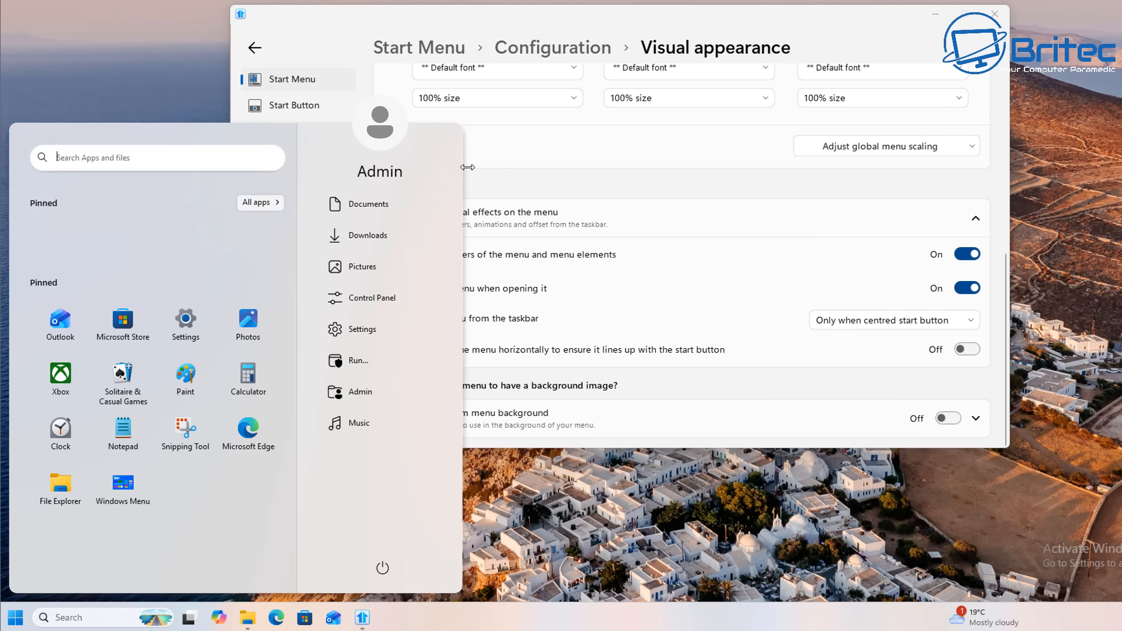
click(883, 190)
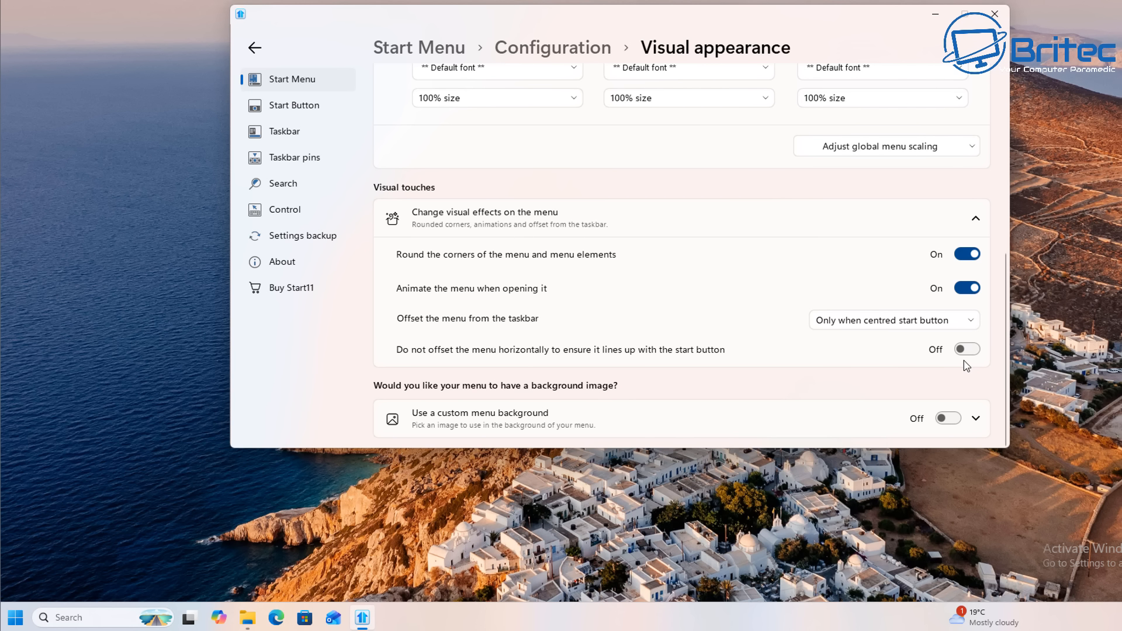
Expand the background image options and turn on the custom menu background.
click(974, 419)
click(954, 419)
click(957, 421)
scroll(907, 397, down, 2)
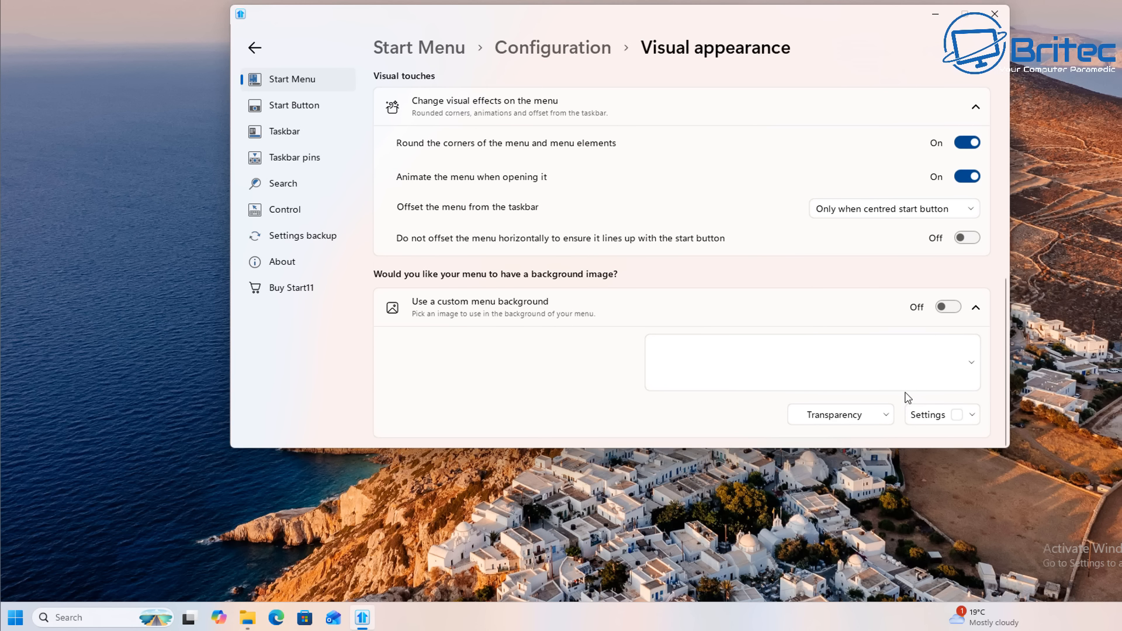
click(945, 309)
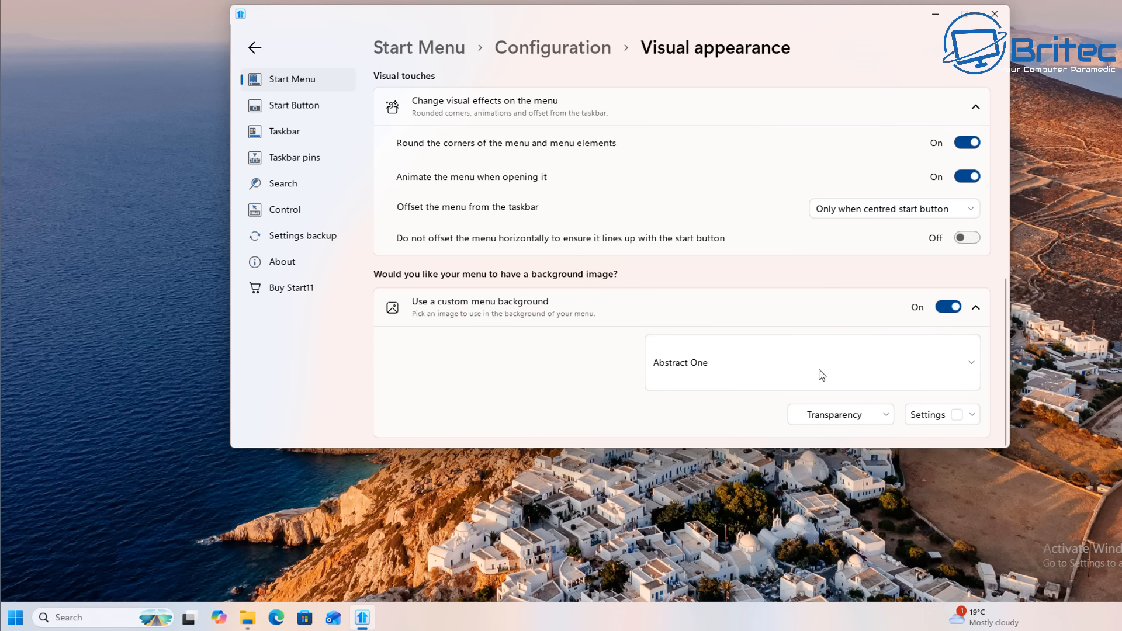
Try the Corroded texture as the menu background and preview the Start menu.
click(971, 364)
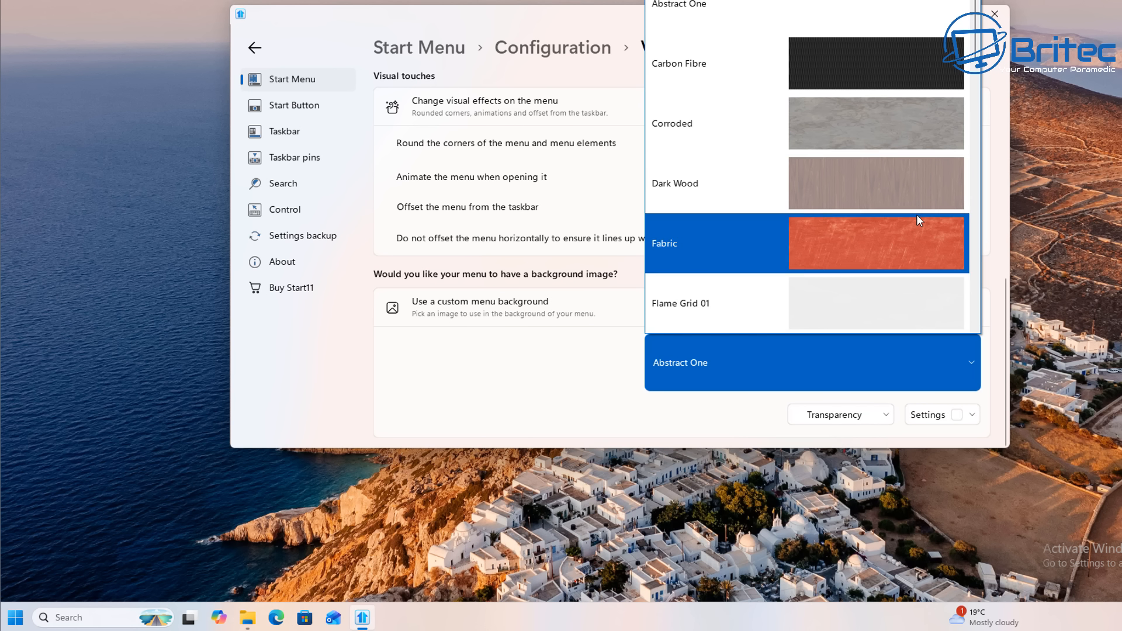
click(906, 147)
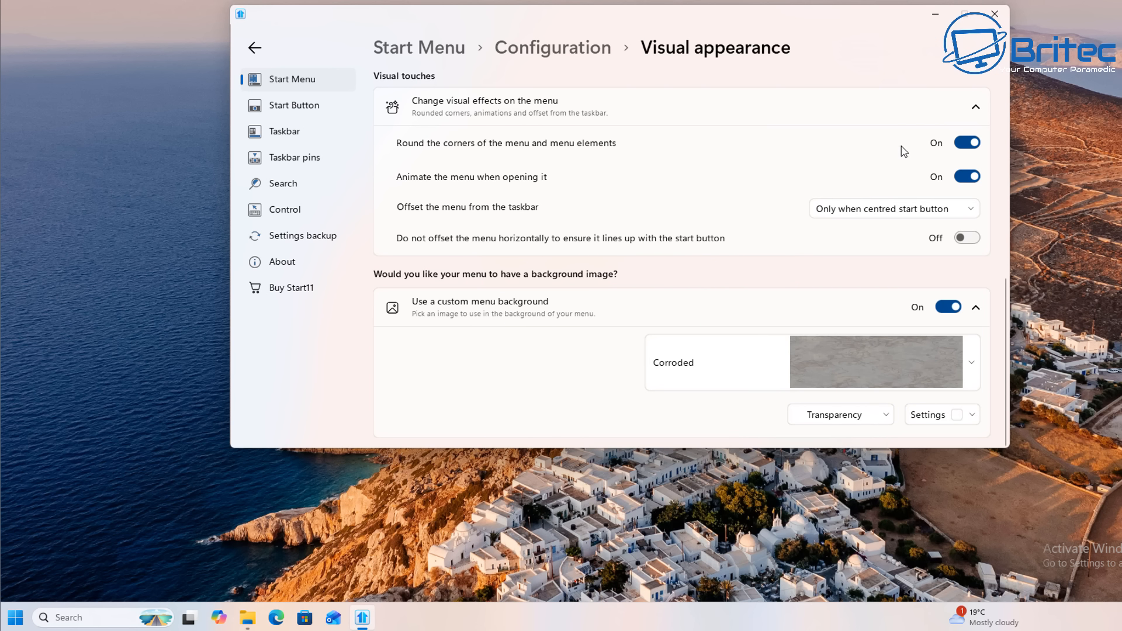
click(15, 617)
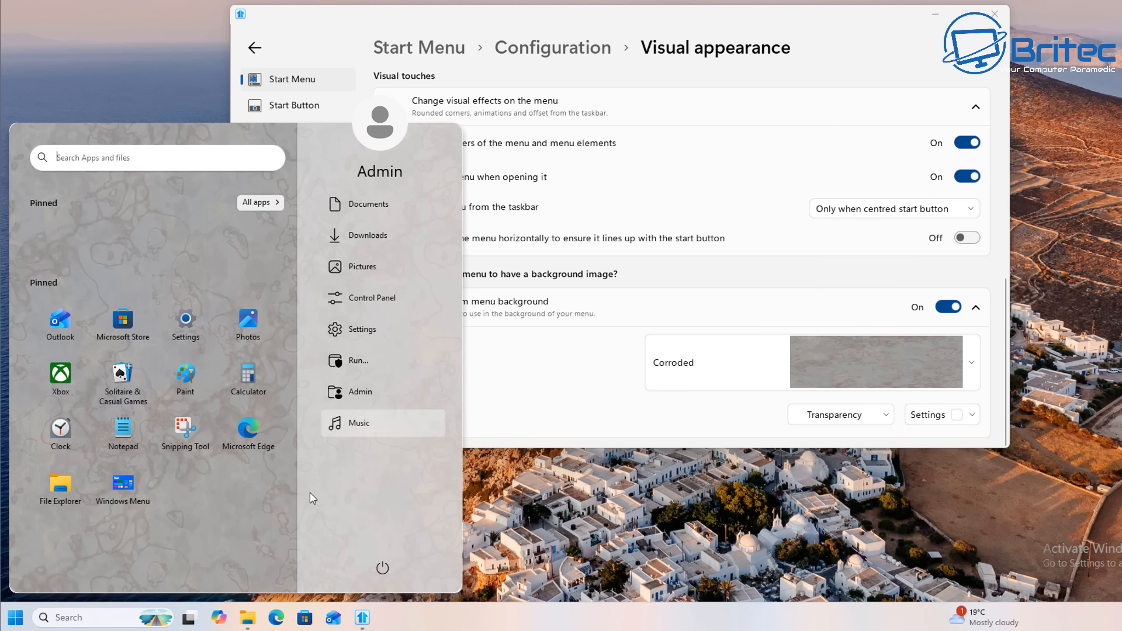
Set the menu background image to img104 and preview the Start menu.
click(972, 363)
click(972, 362)
scroll(934, 269, up, 1)
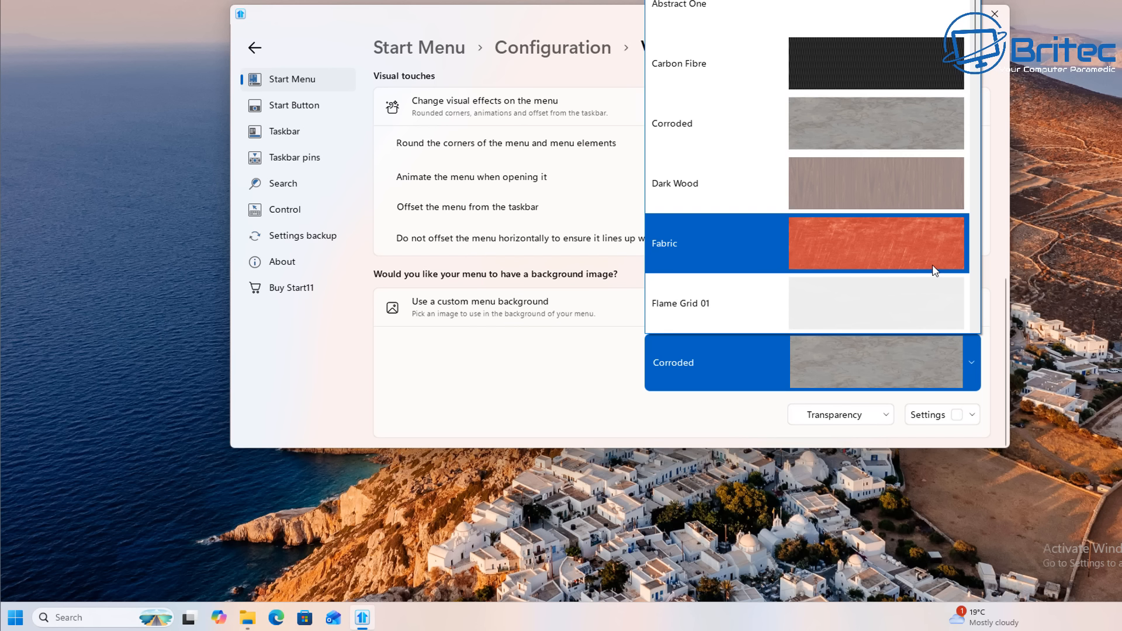
scroll(933, 270, down, 10)
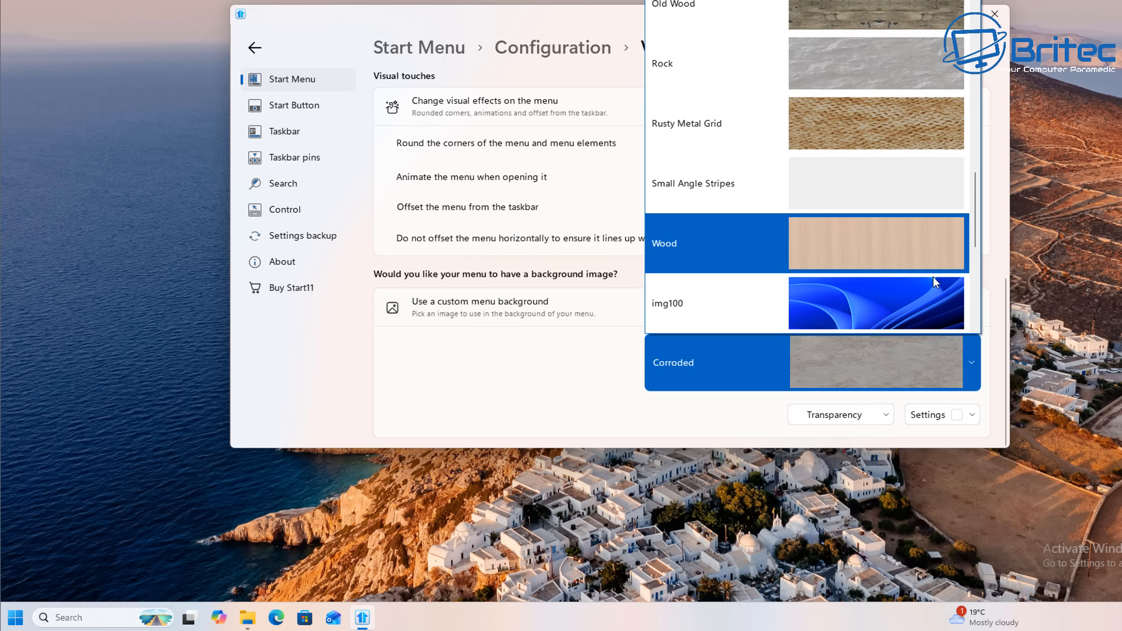
scroll(933, 283, down, 2)
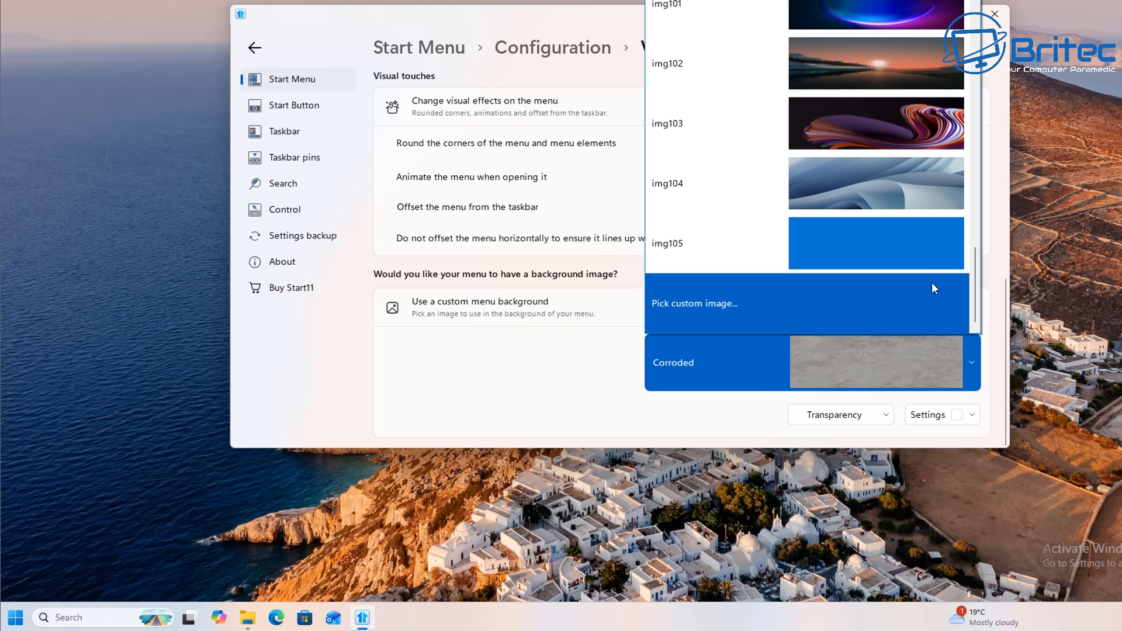
click(899, 192)
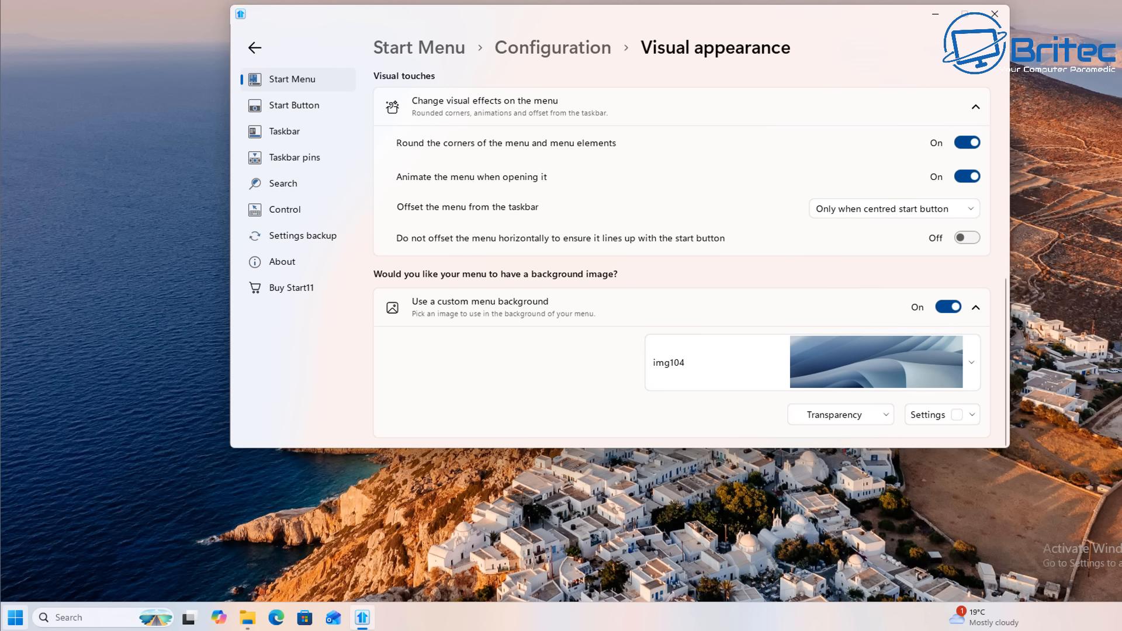
click(16, 619)
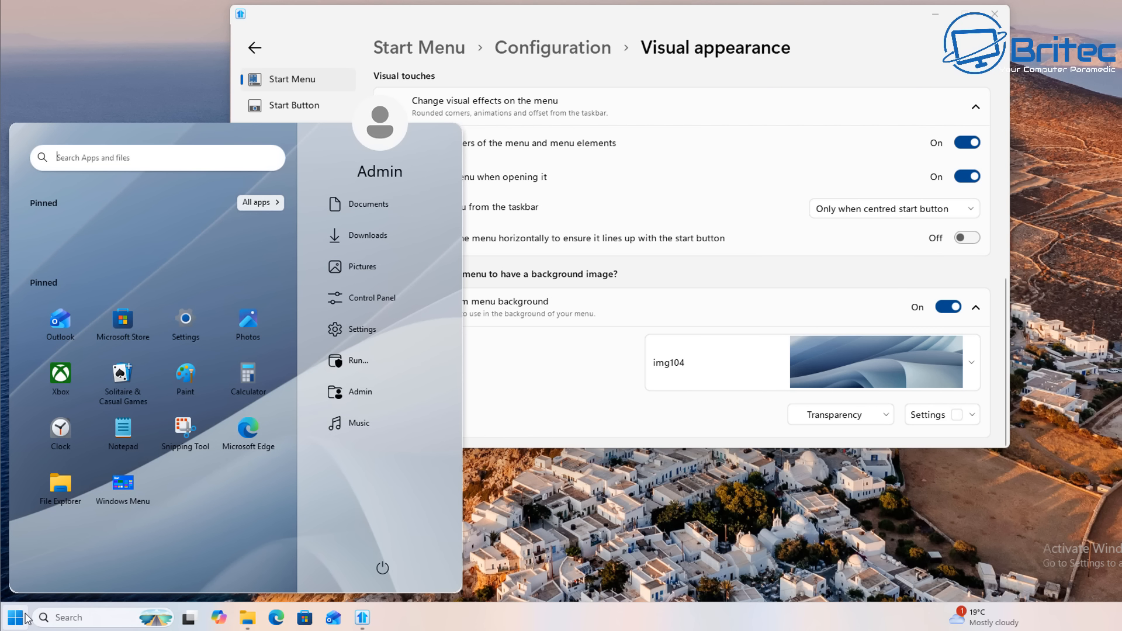
Turn off the custom menu background and preview the Start menu without it.
click(949, 309)
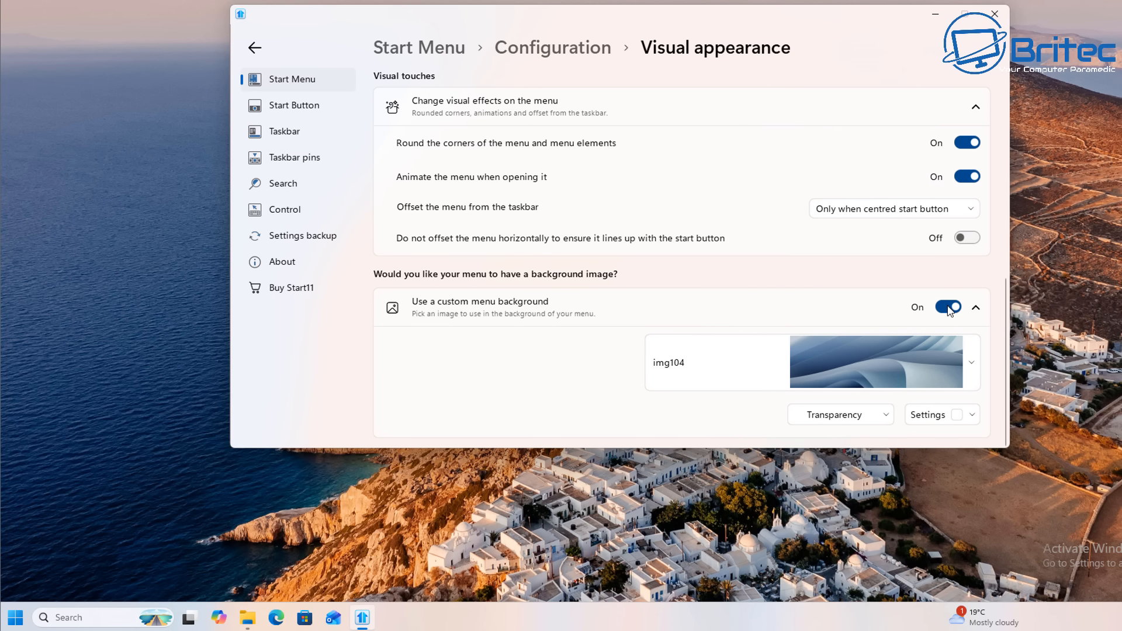
click(949, 310)
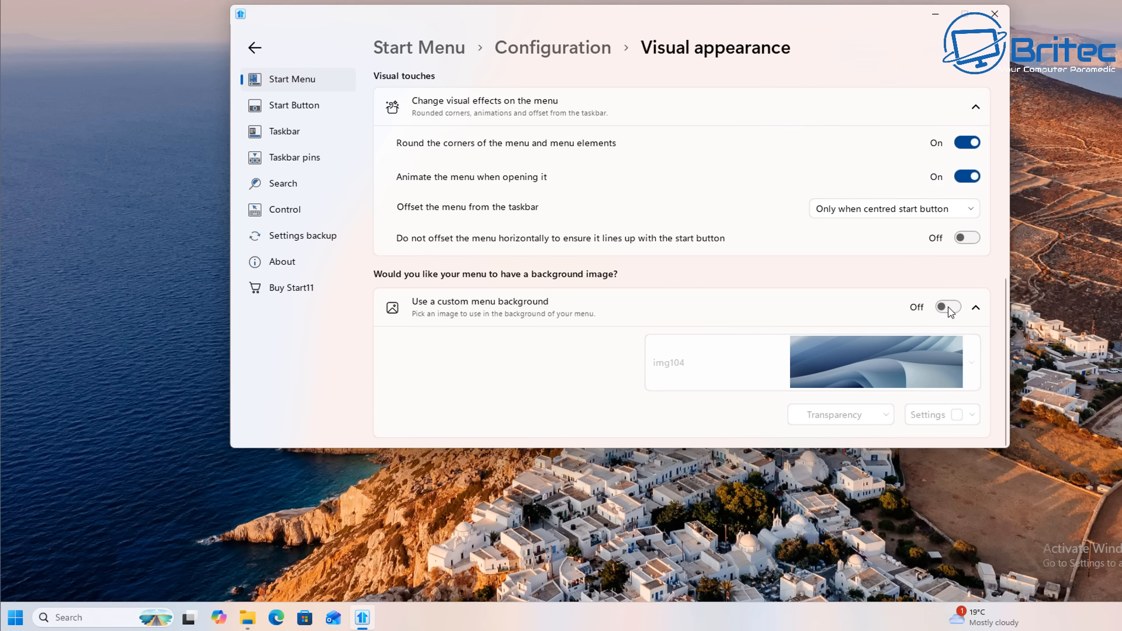
click(16, 617)
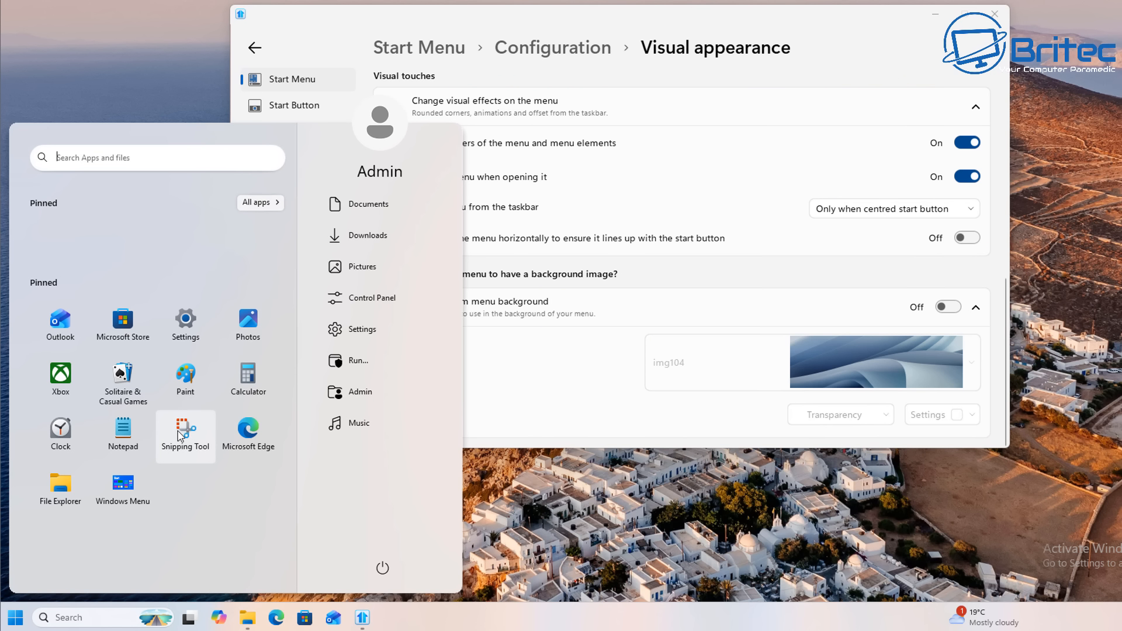
click(613, 369)
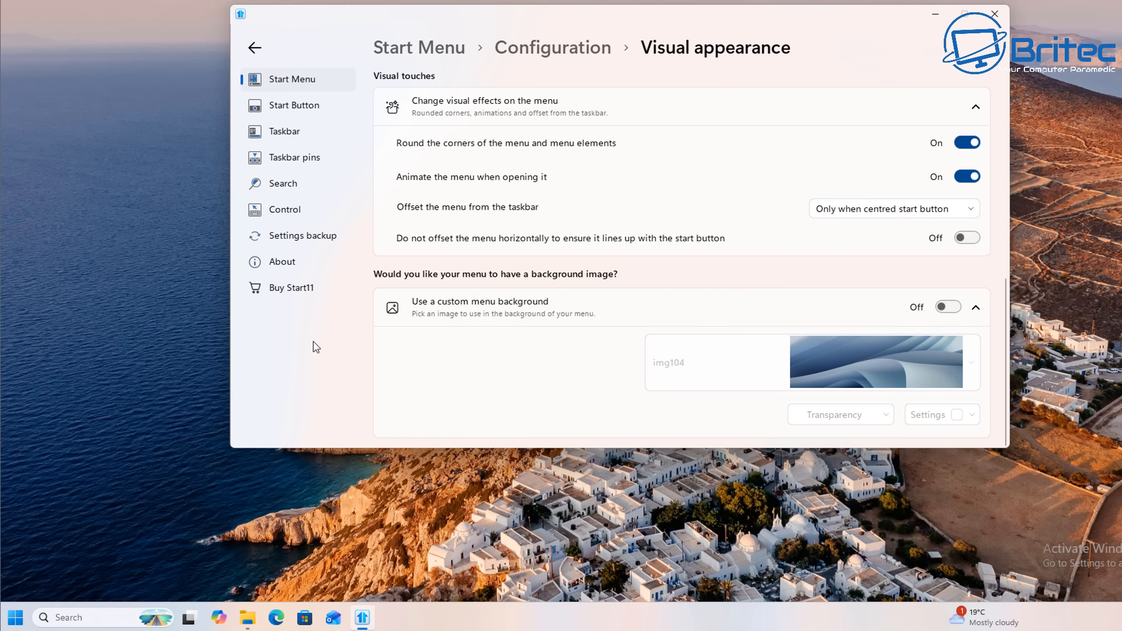
Try Biohazard as the custom start button image, and switch the custom image back off.
click(281, 105)
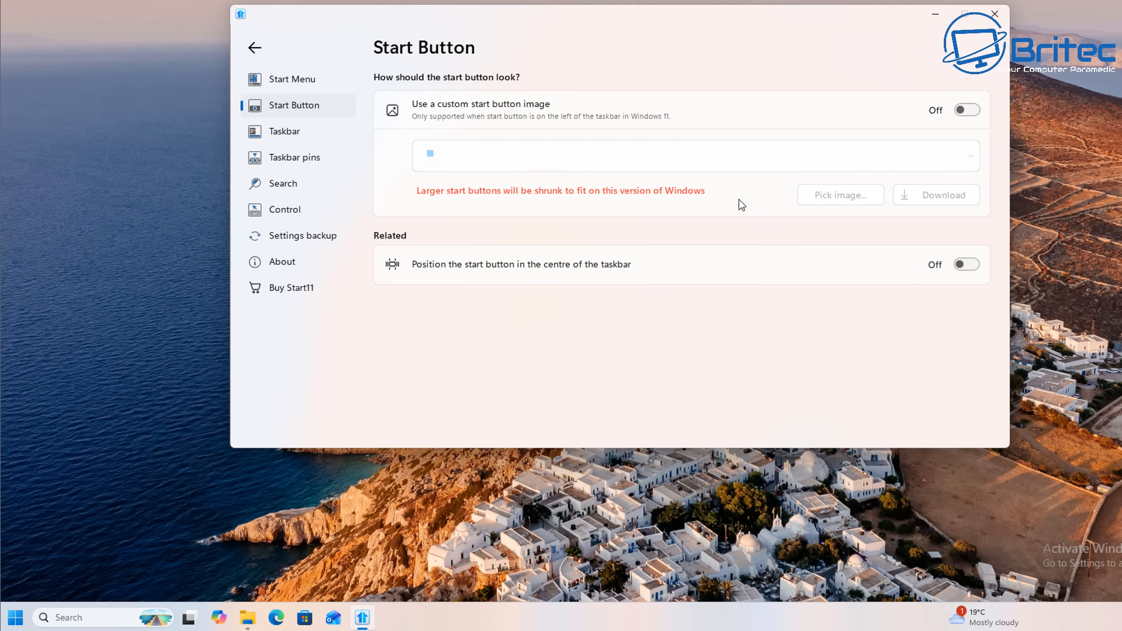
click(964, 111)
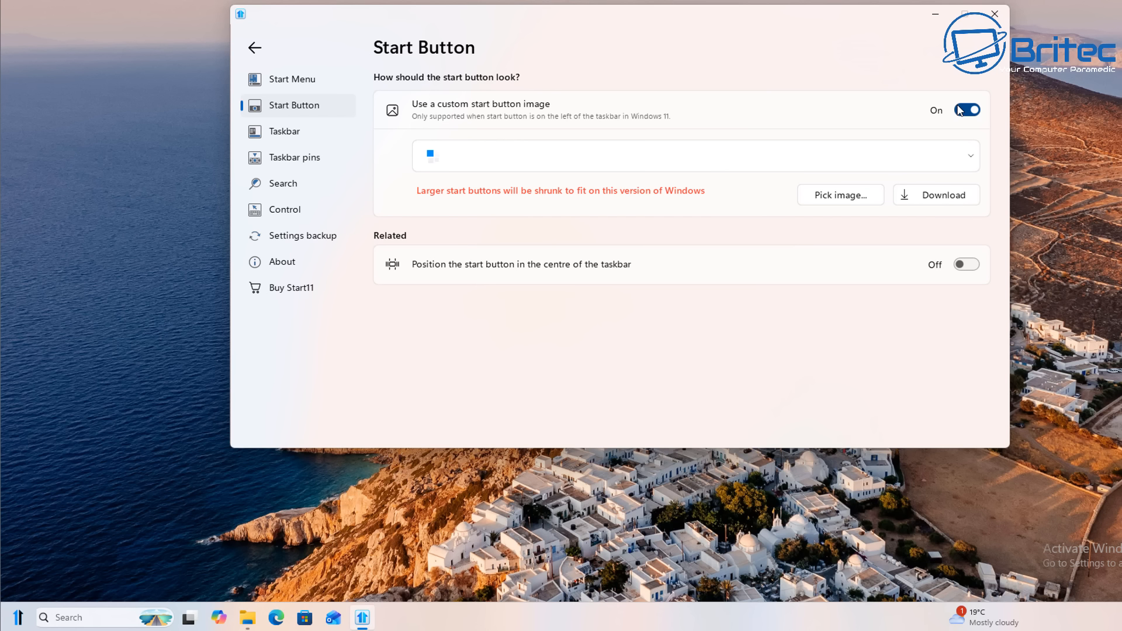
click(972, 155)
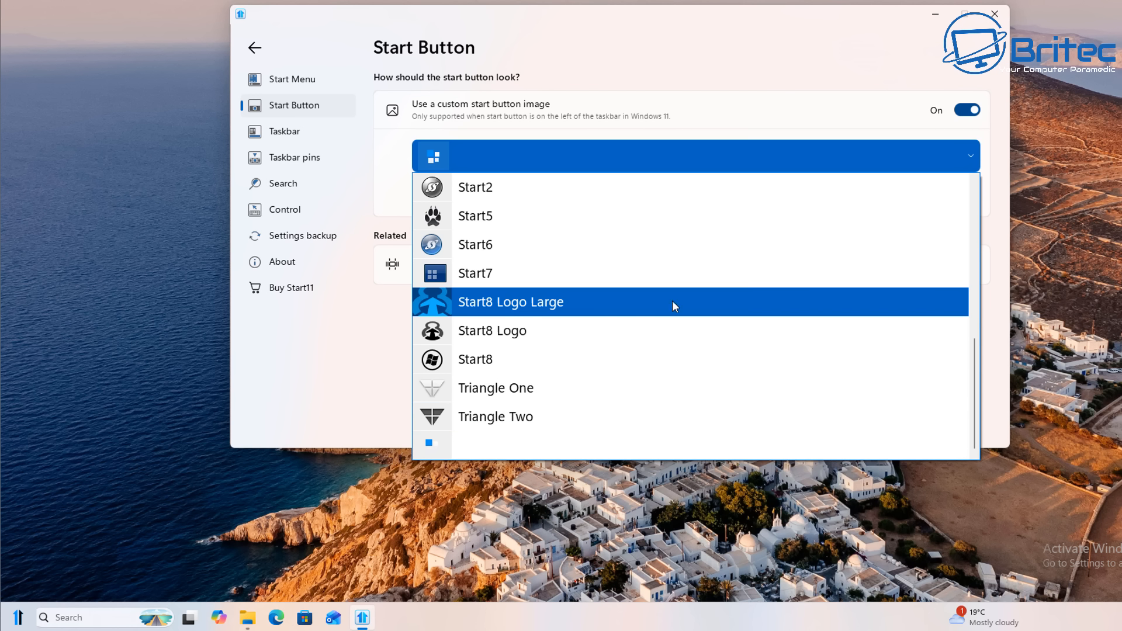
scroll(675, 298, up, 1)
scroll(680, 292, up, 6)
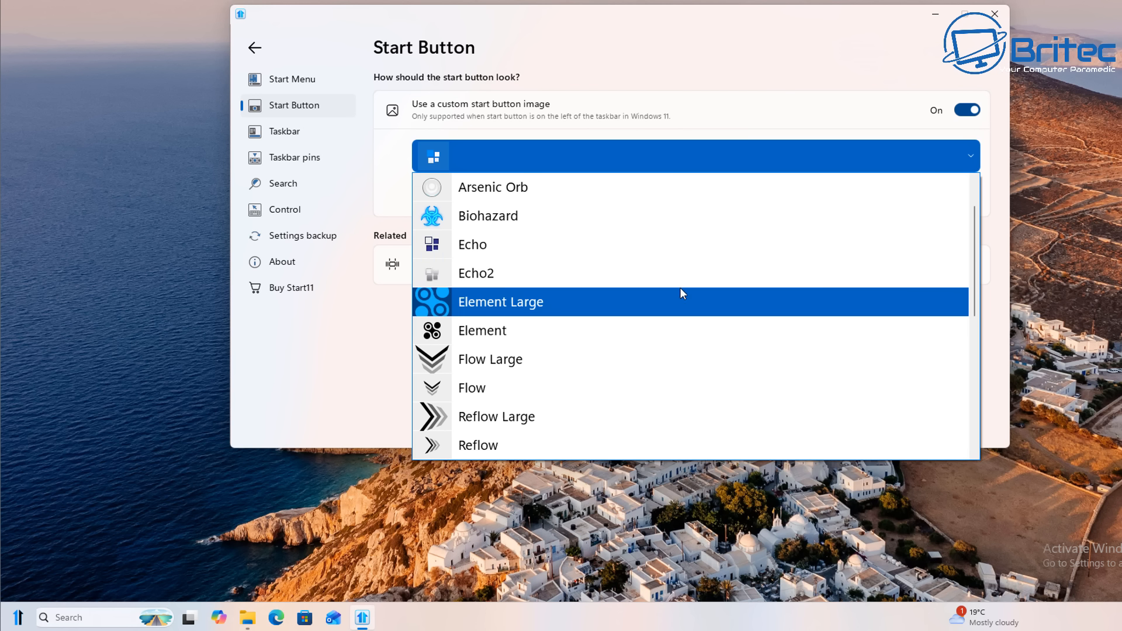
click(627, 217)
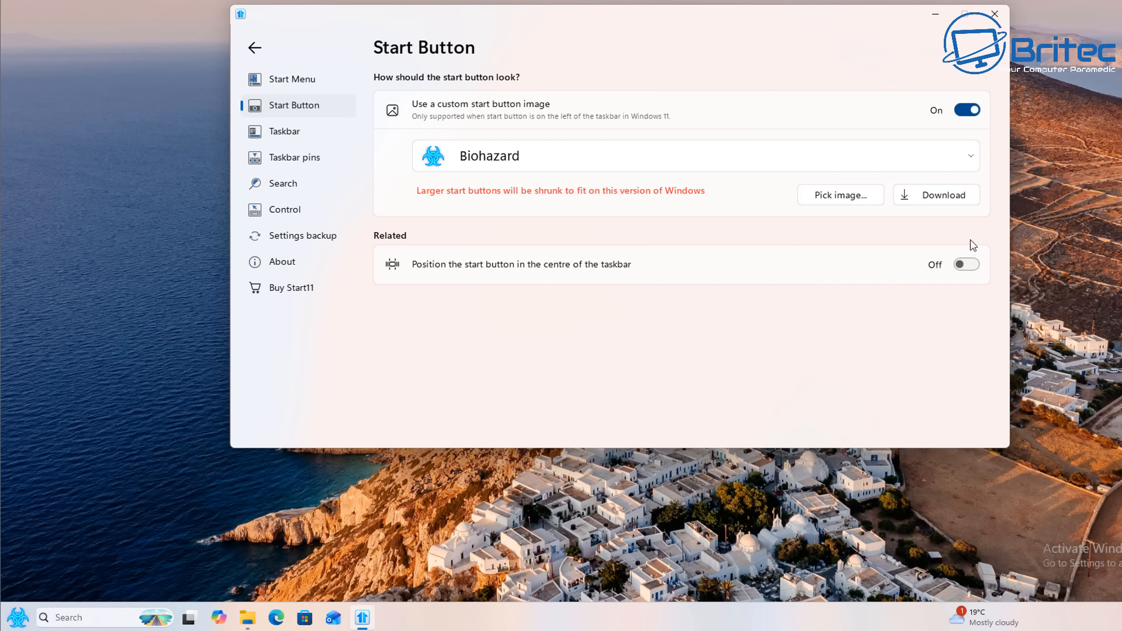
click(967, 111)
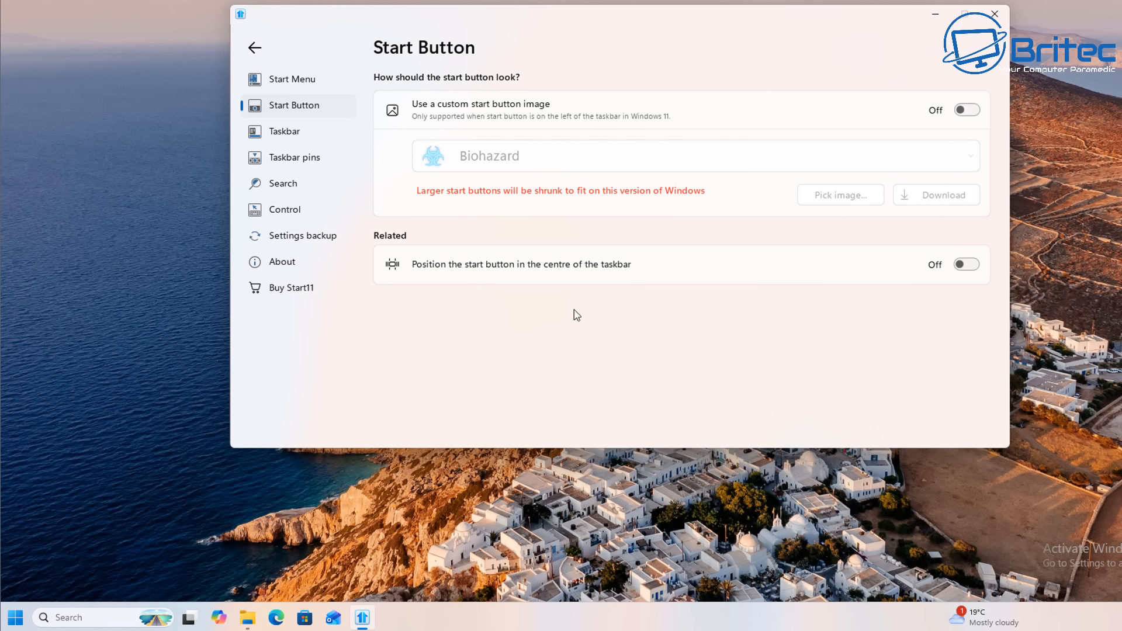
Try letting Start11 enhance the taskbar, and turn the enhancement back off with an Explorer restart.
click(285, 134)
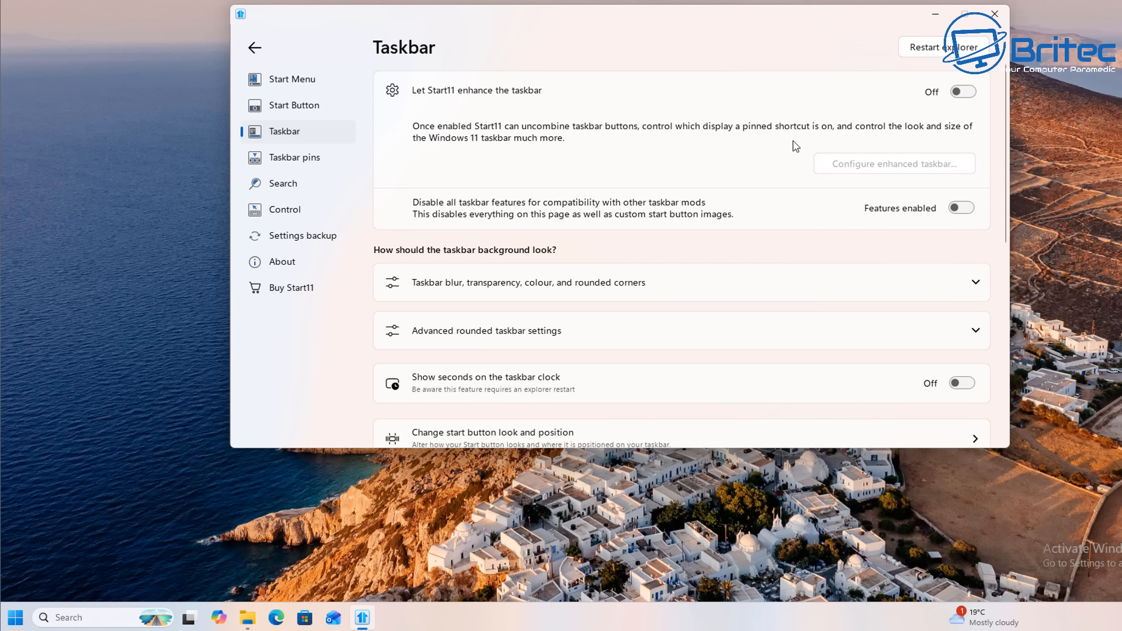
click(964, 92)
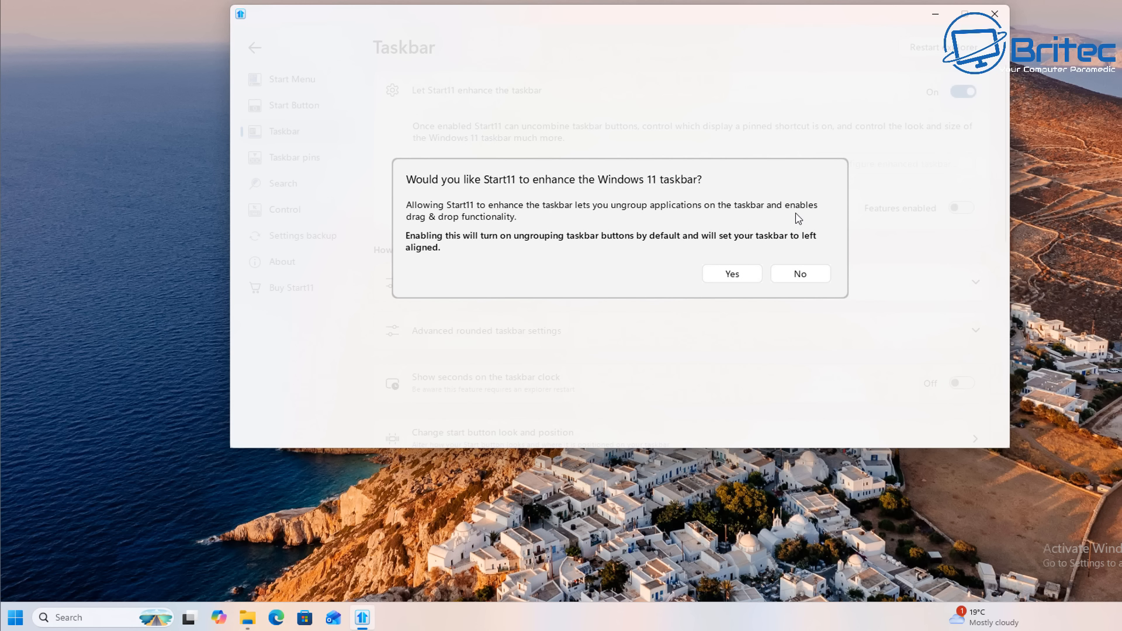
click(732, 274)
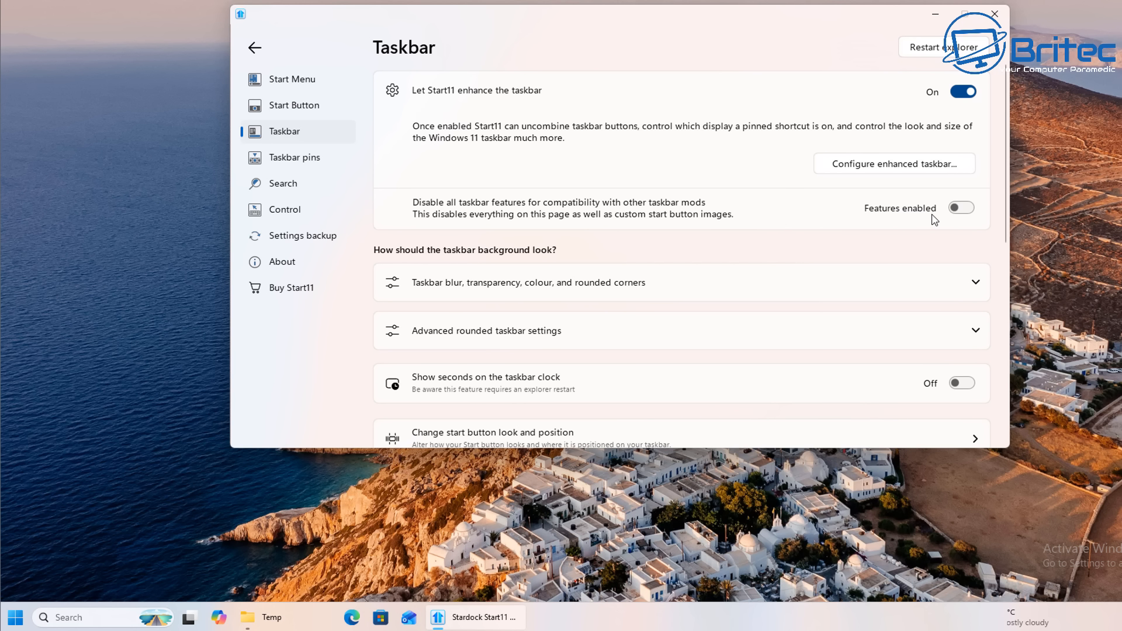
click(967, 92)
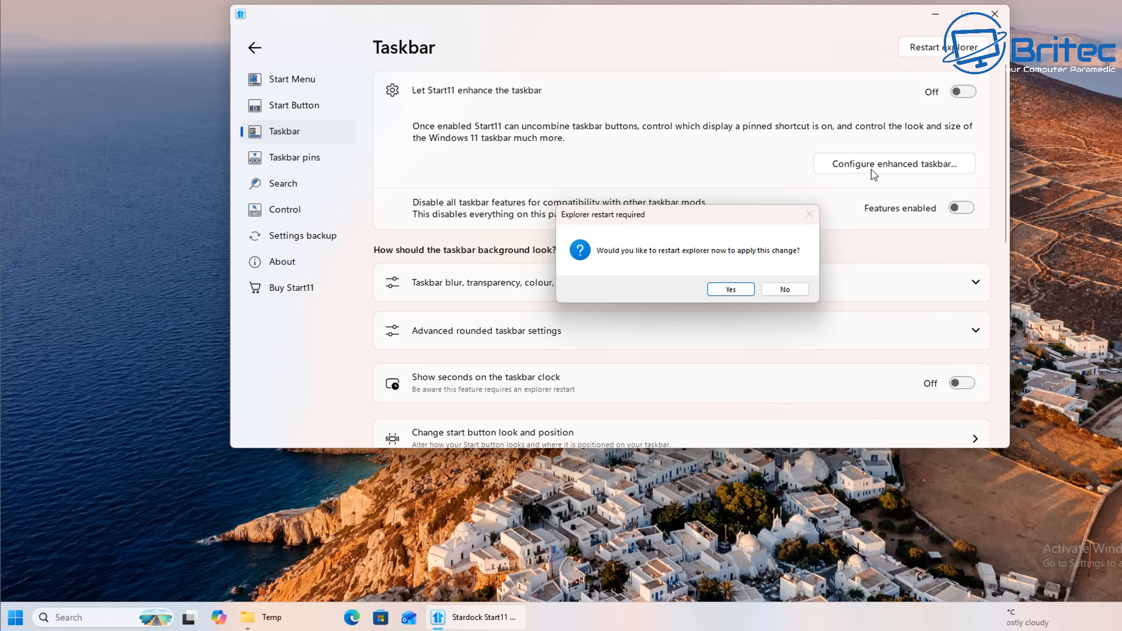
click(745, 290)
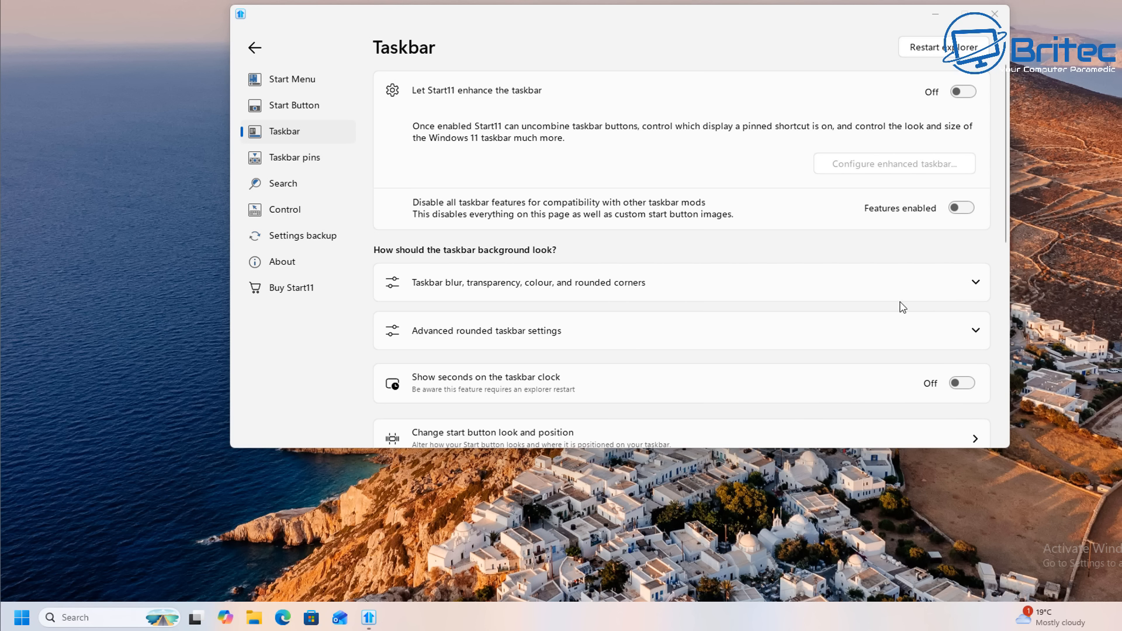
Expand the taskbar blur, transparency and colour options and set the taskbar transparency to 100% solid.
click(975, 287)
scroll(961, 310, down, 3)
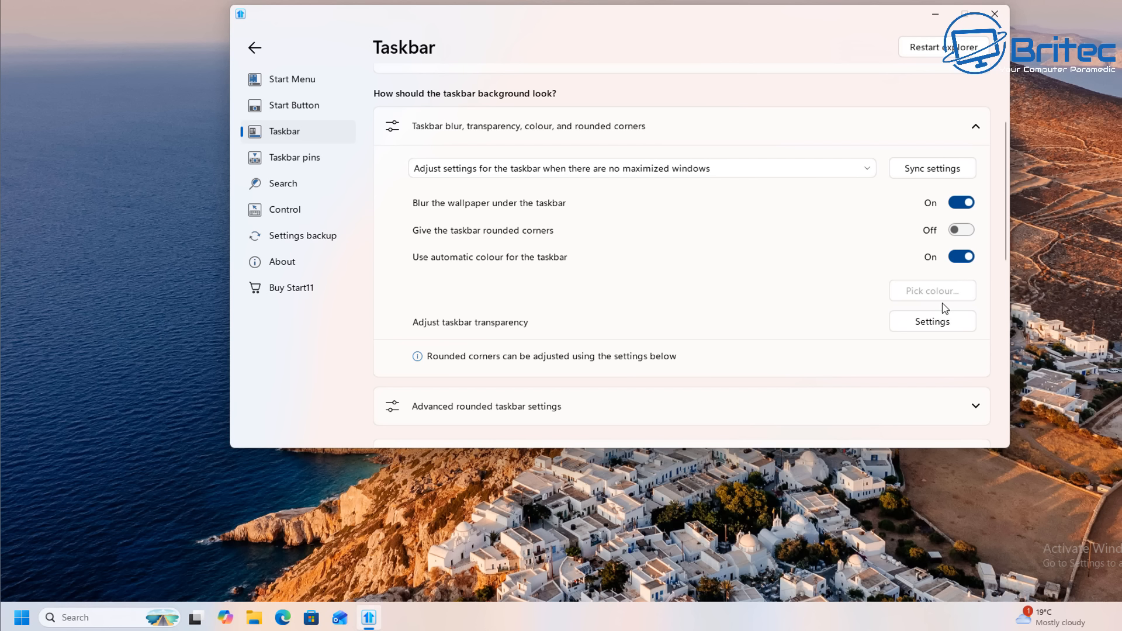
click(938, 323)
click(943, 326)
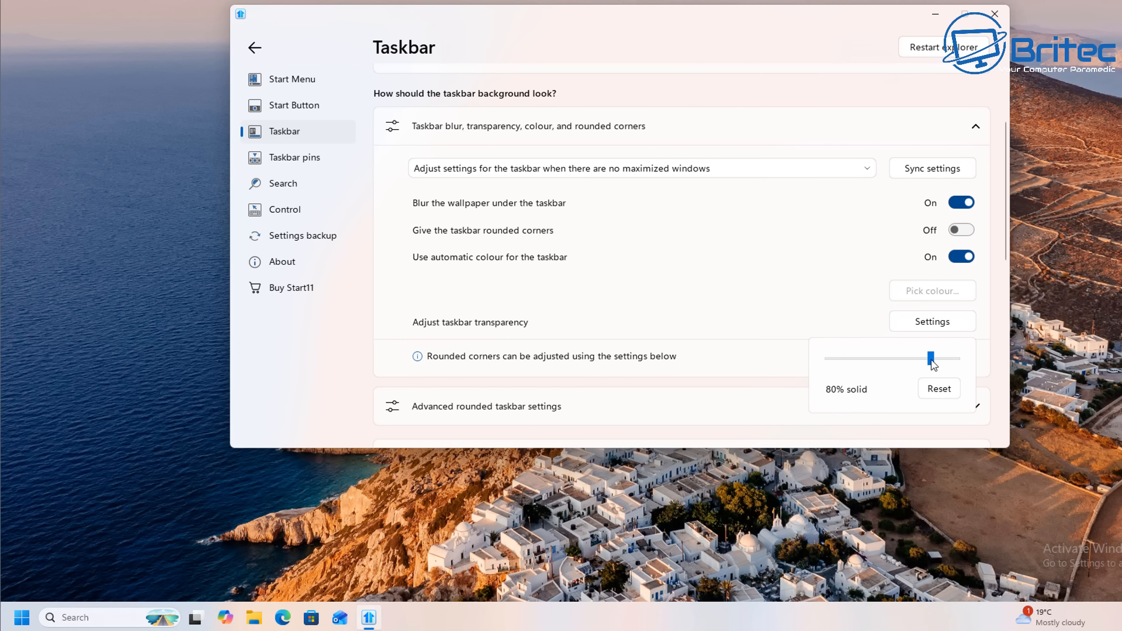
mouse_move(932, 363)
mouse_down()
mouse_move(866, 370)
mouse_move(942, 359)
mouse_up()
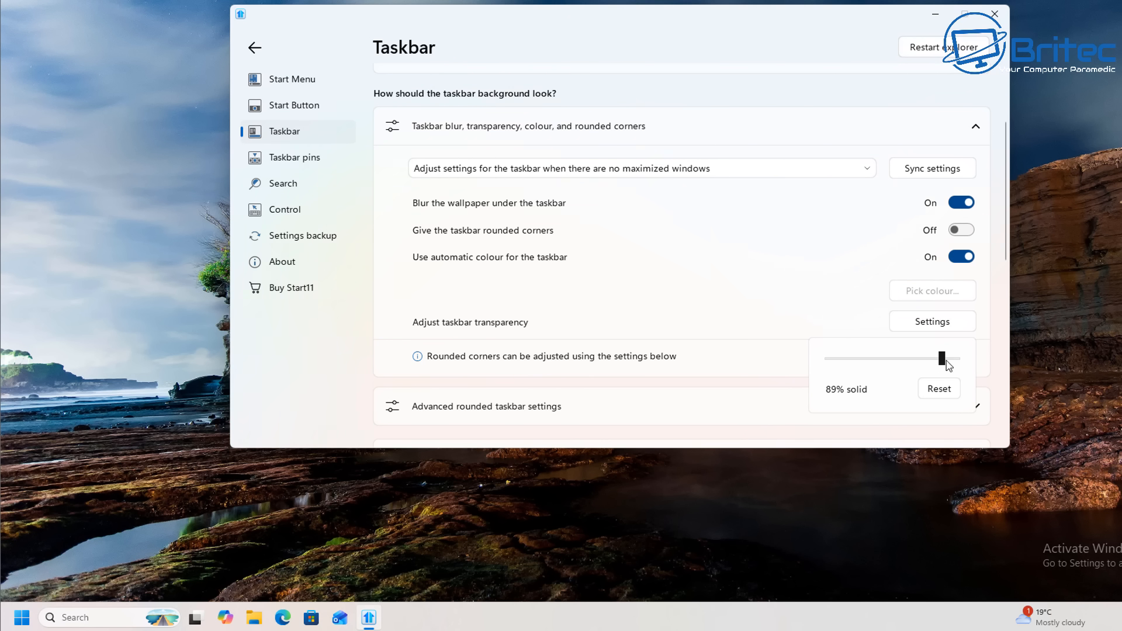
drag(947, 366, 956, 366)
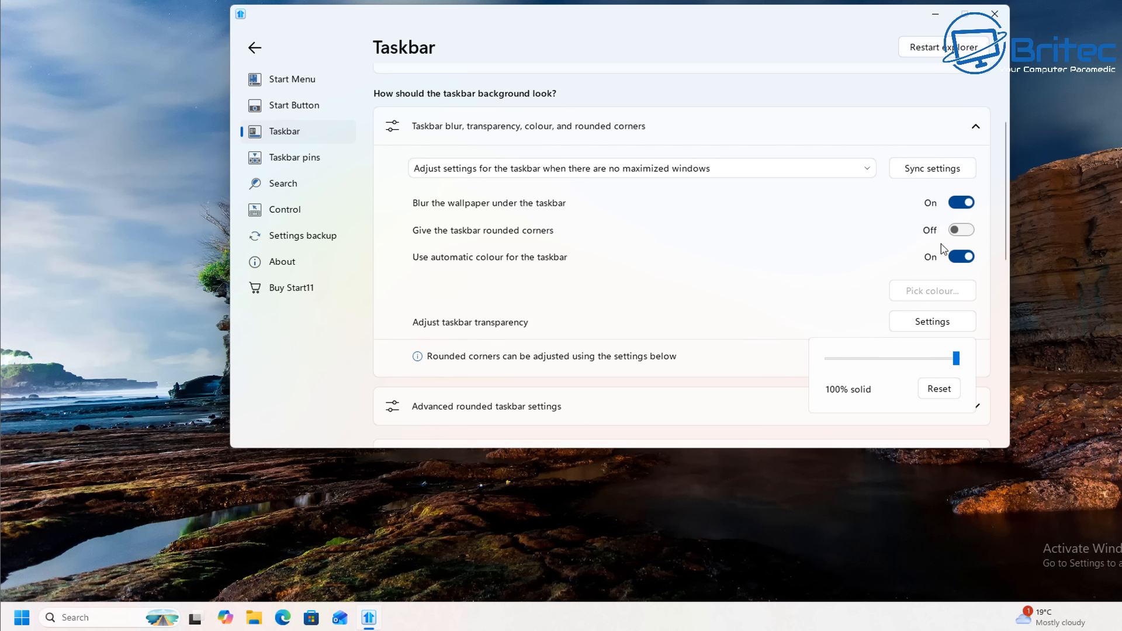
Expand the advanced rounded taskbar settings and turn on showing seconds on the taskbar clock.
scroll(914, 330, down, 3)
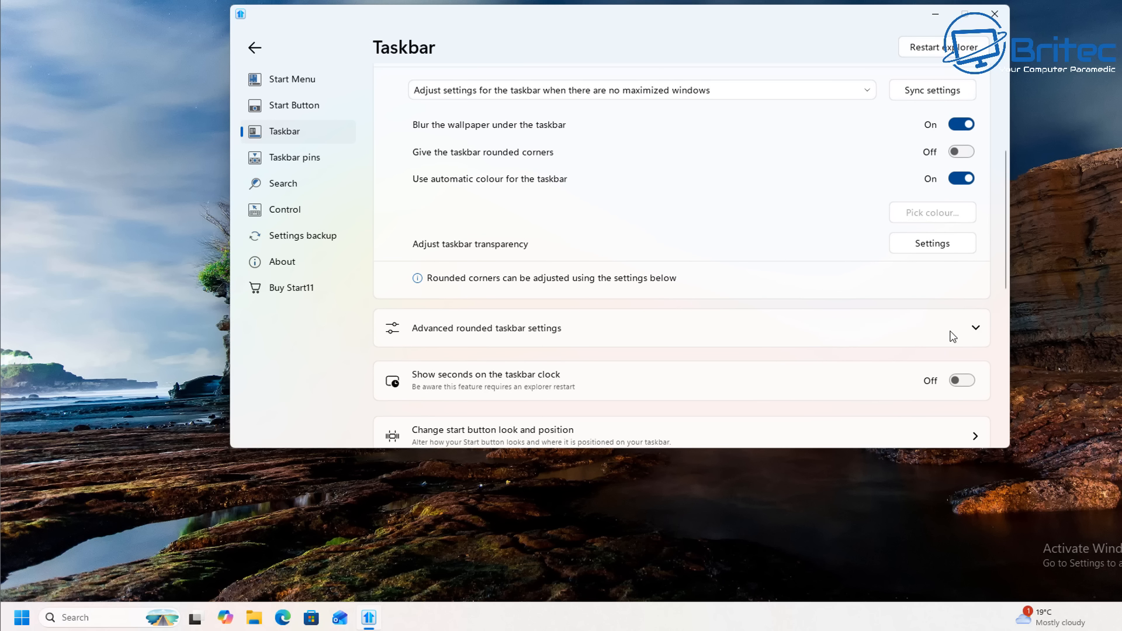
click(971, 328)
scroll(966, 336, down, 3)
scroll(967, 337, down, 2)
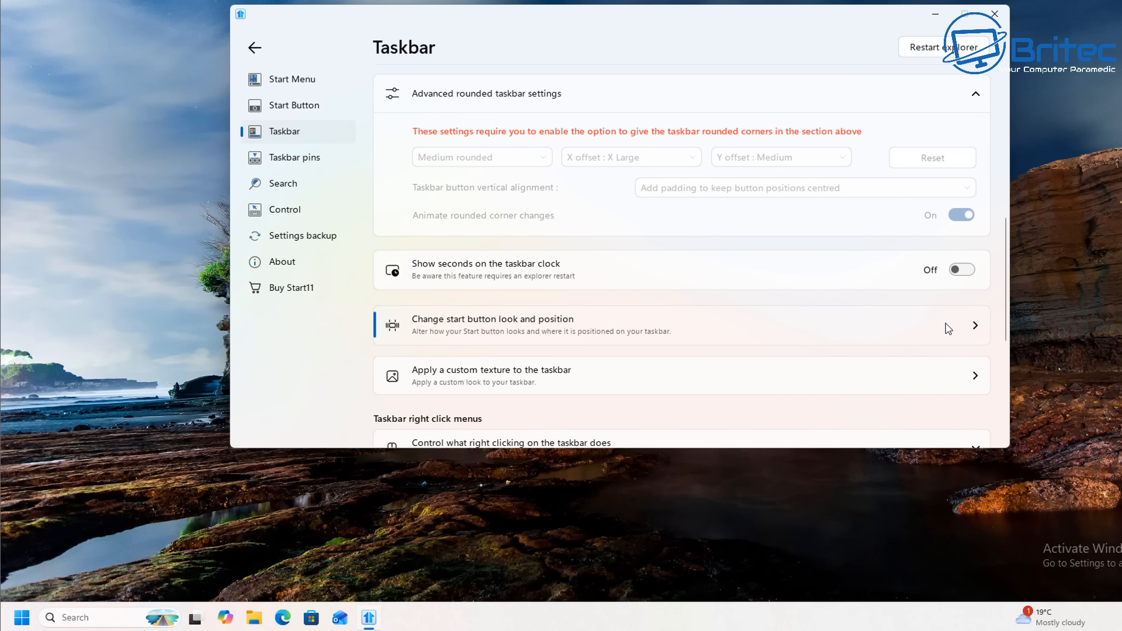
click(962, 271)
Try the Carbon Fibre custom taskbar texture, switch it back off and return to the taskbar settings.
click(892, 392)
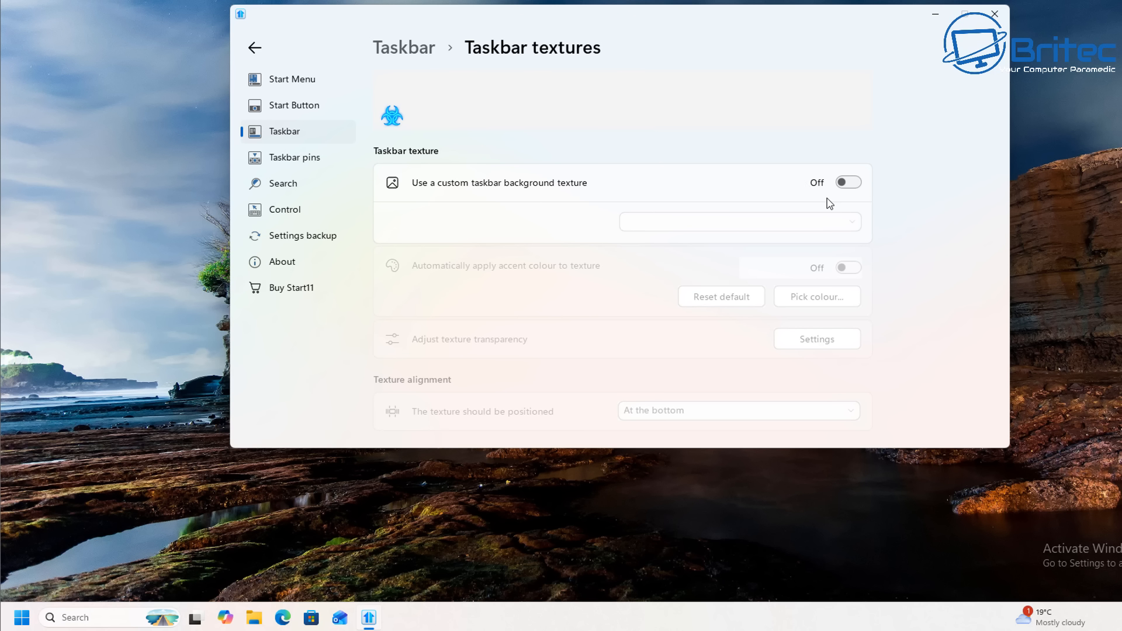
click(849, 184)
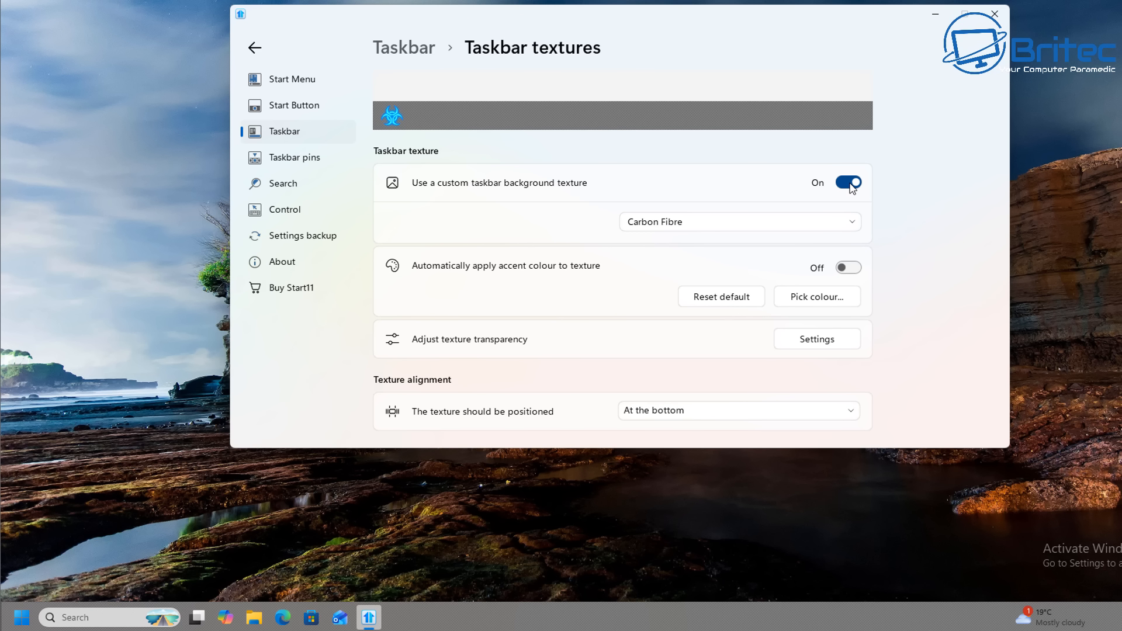
click(849, 183)
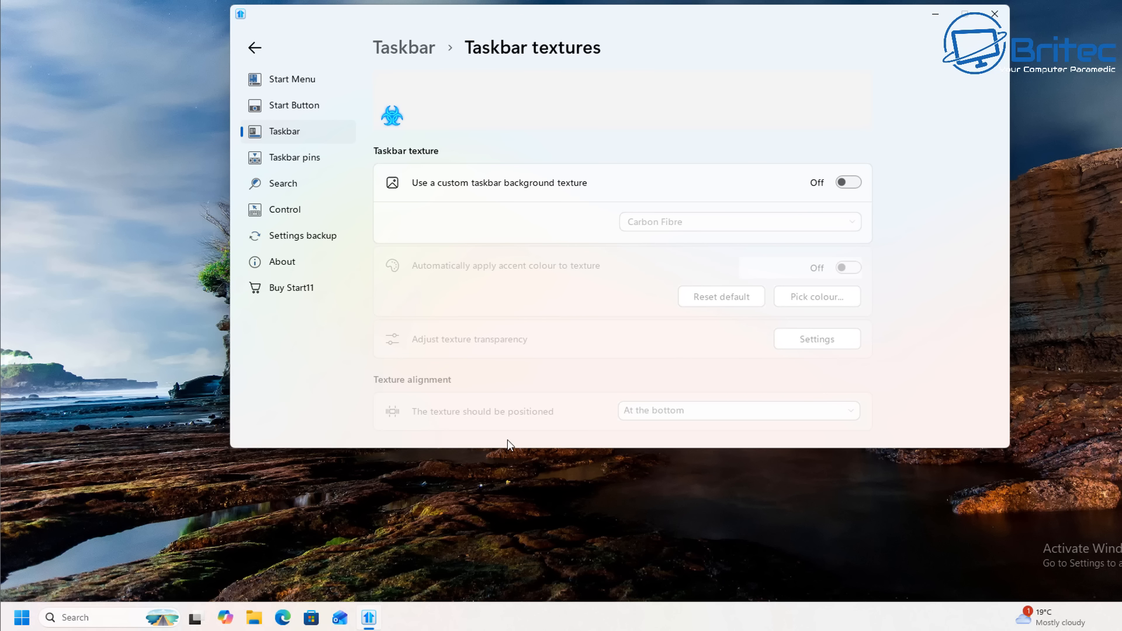
click(256, 49)
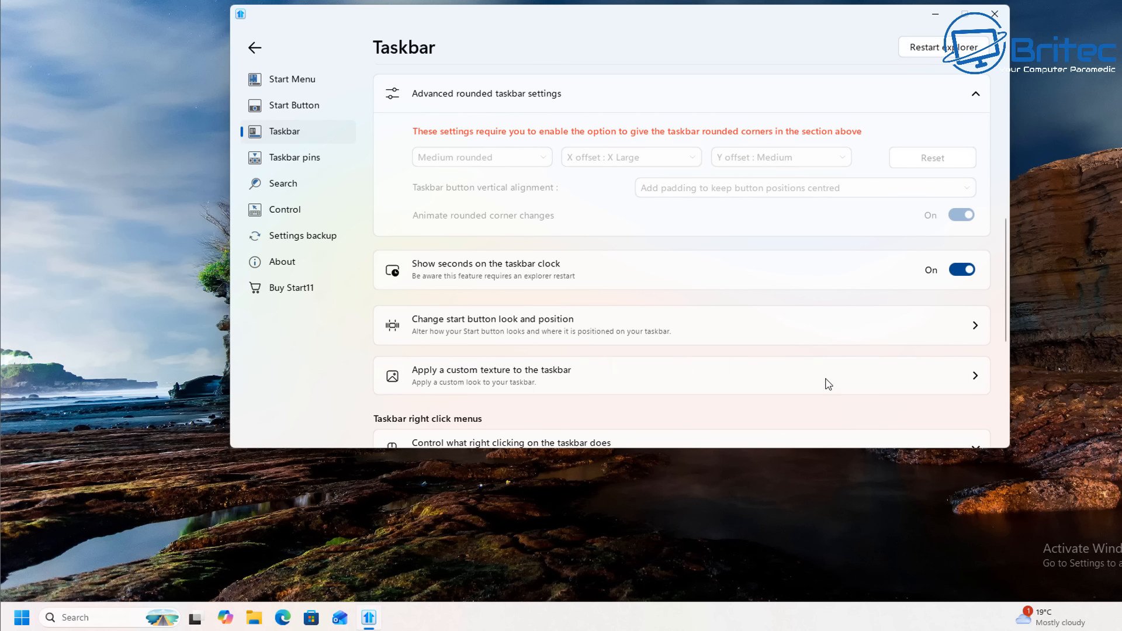
Try to set the taskbar size to Small and check the other available sizes.
scroll(756, 381, down, 3)
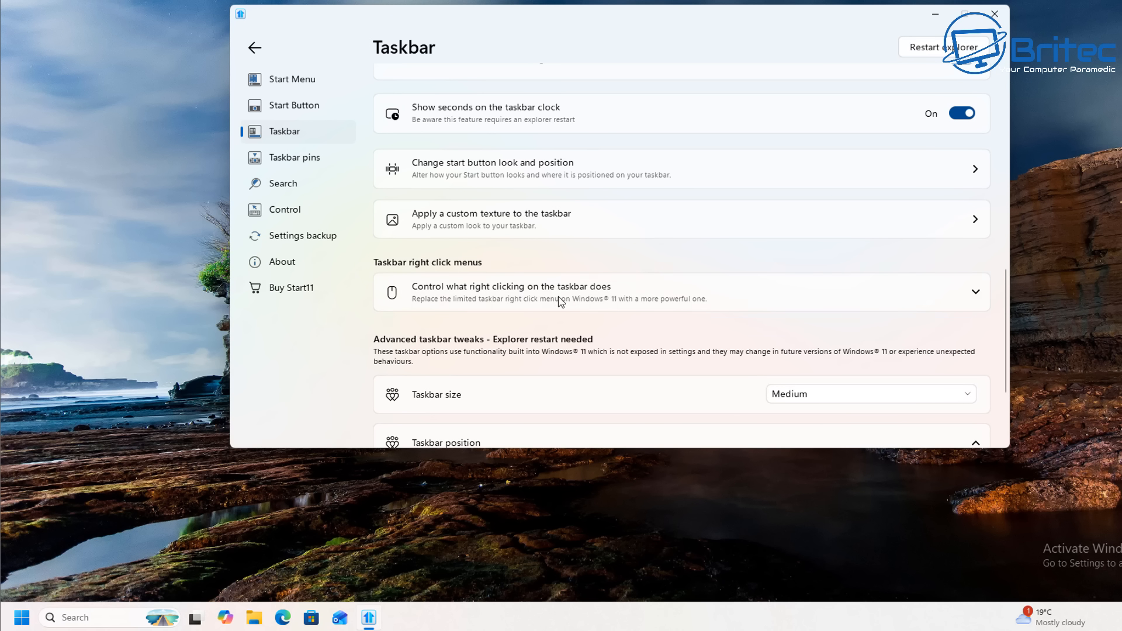
scroll(665, 319, down, 3)
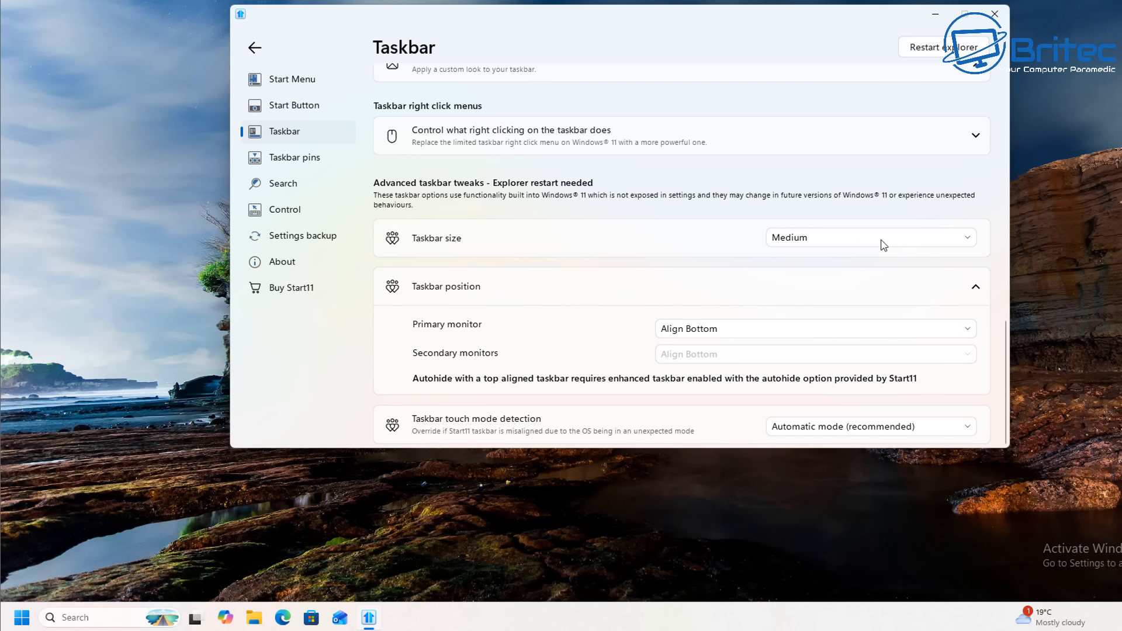
click(974, 244)
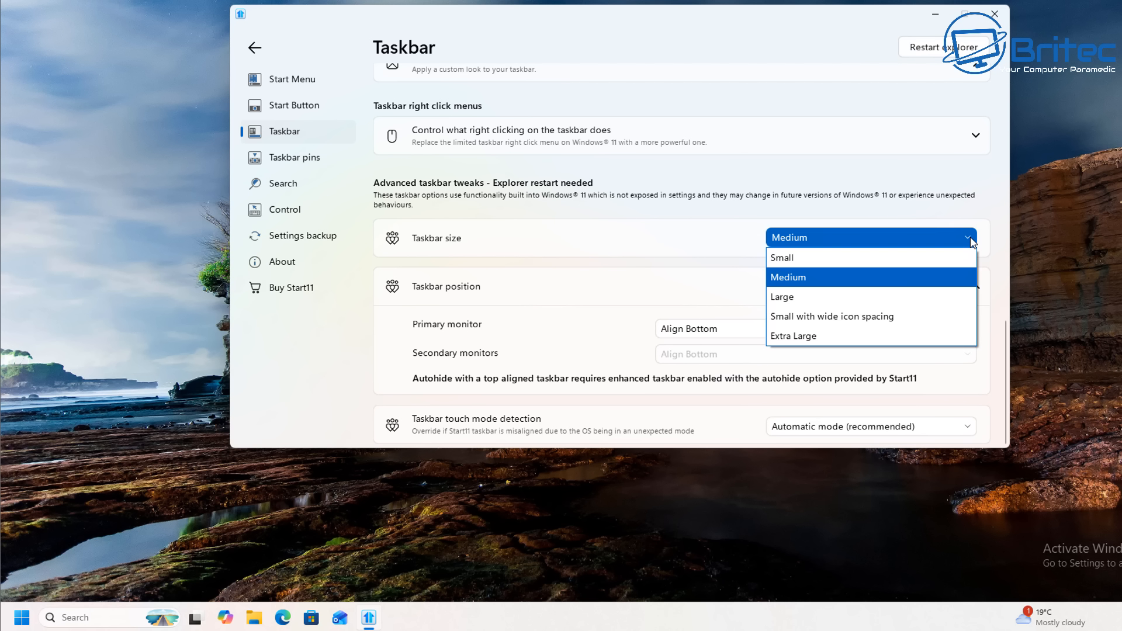
click(829, 261)
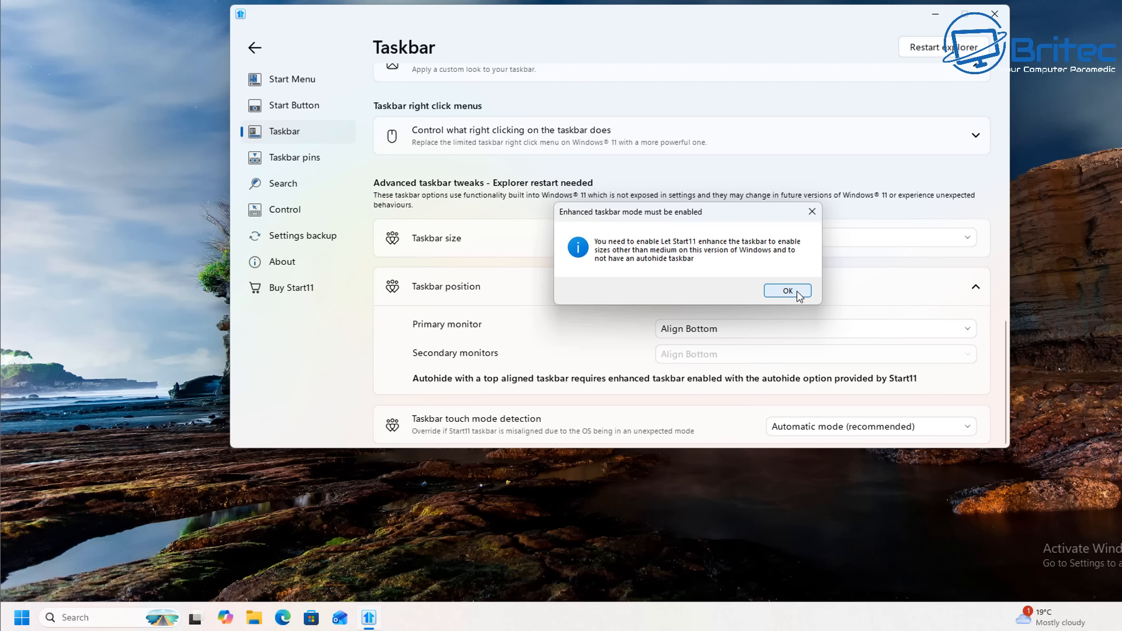
click(796, 293)
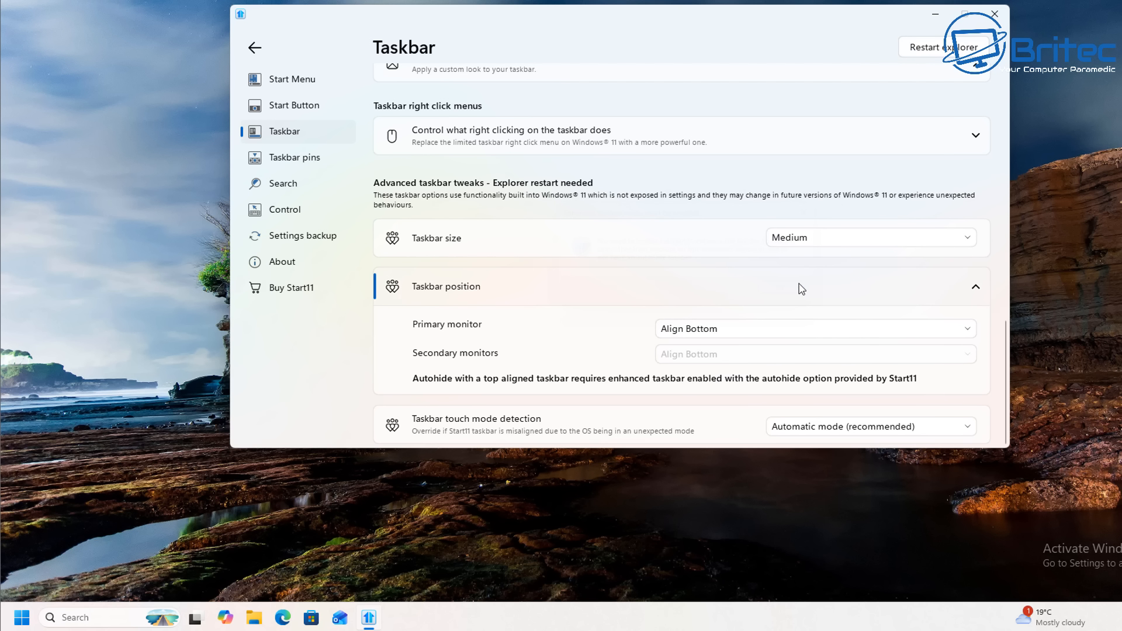
click(856, 243)
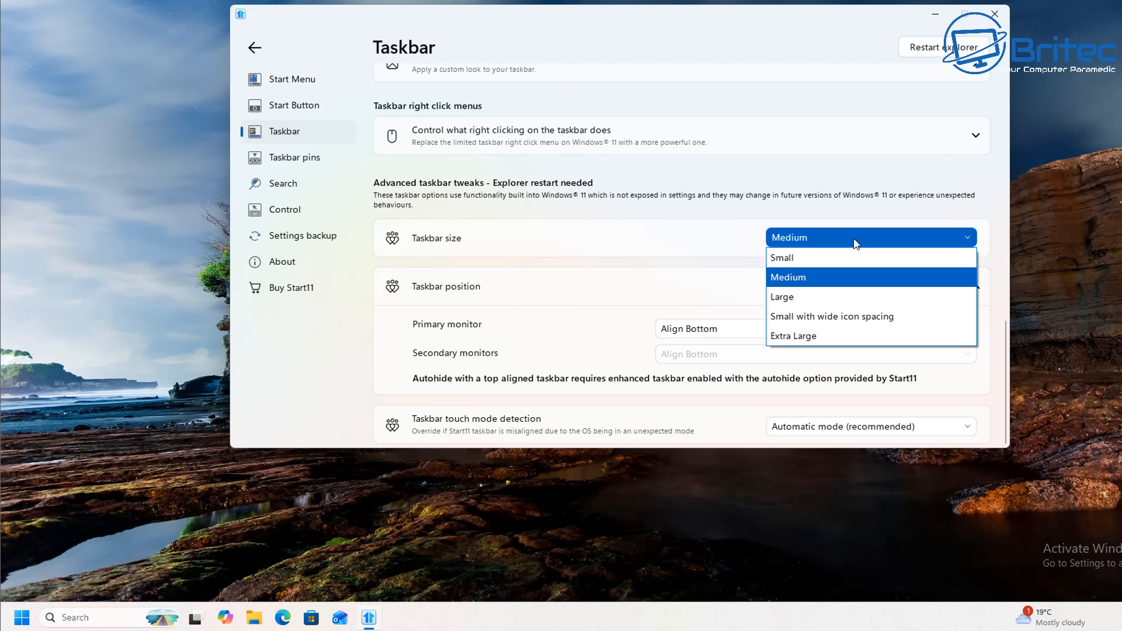
click(854, 243)
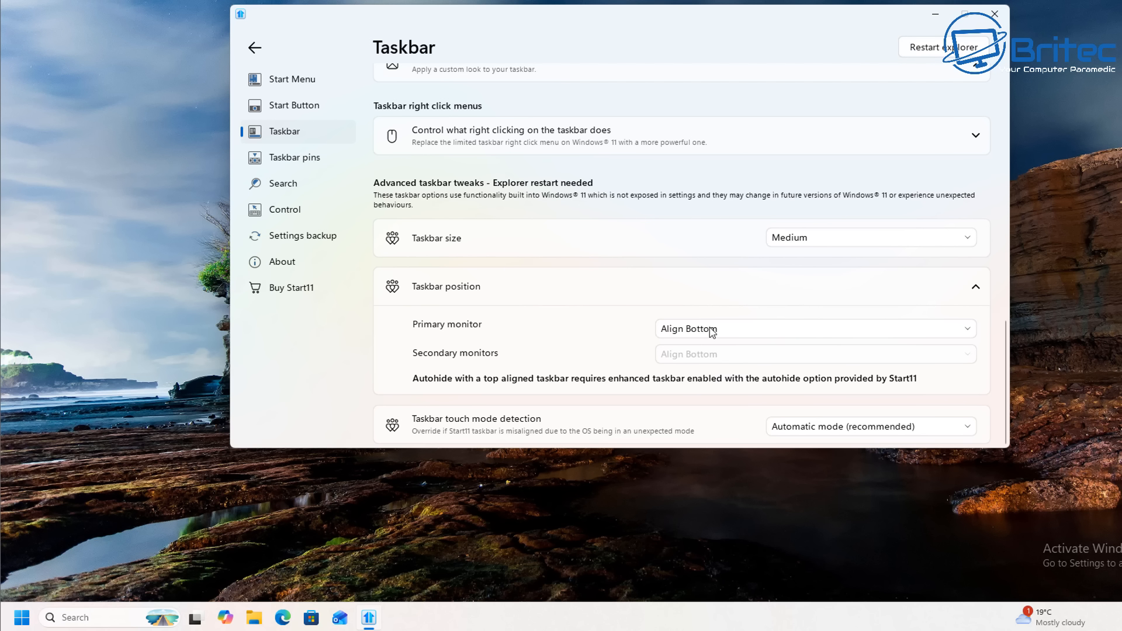
Look over the remaining taskbar tweaks, the taskbar pin options and the search settings.
scroll(872, 380, down, 1)
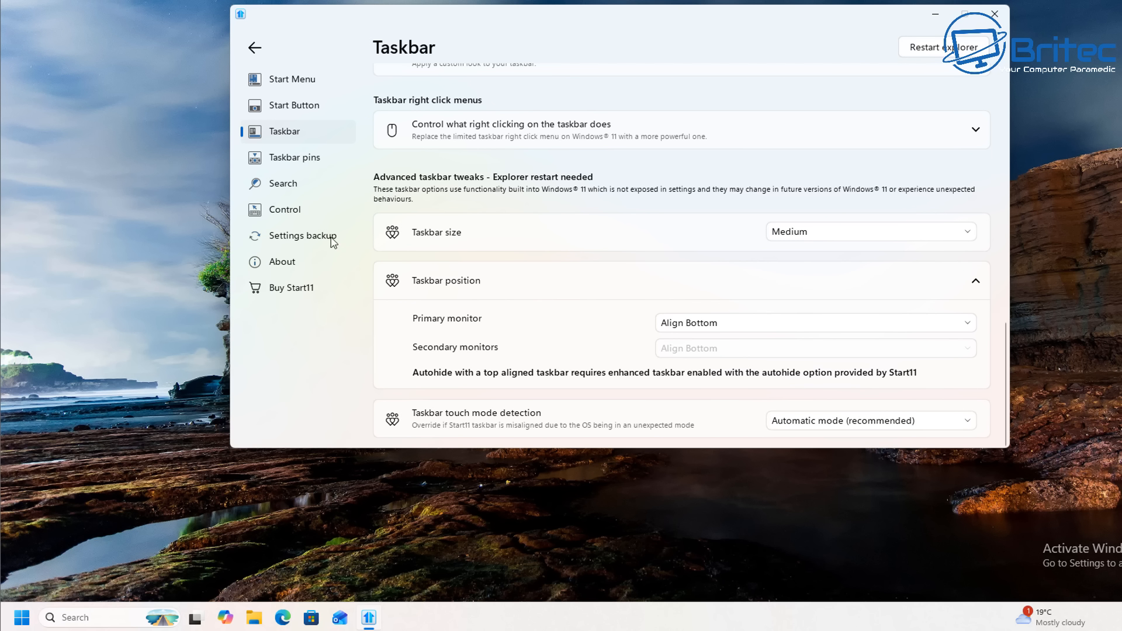
click(303, 166)
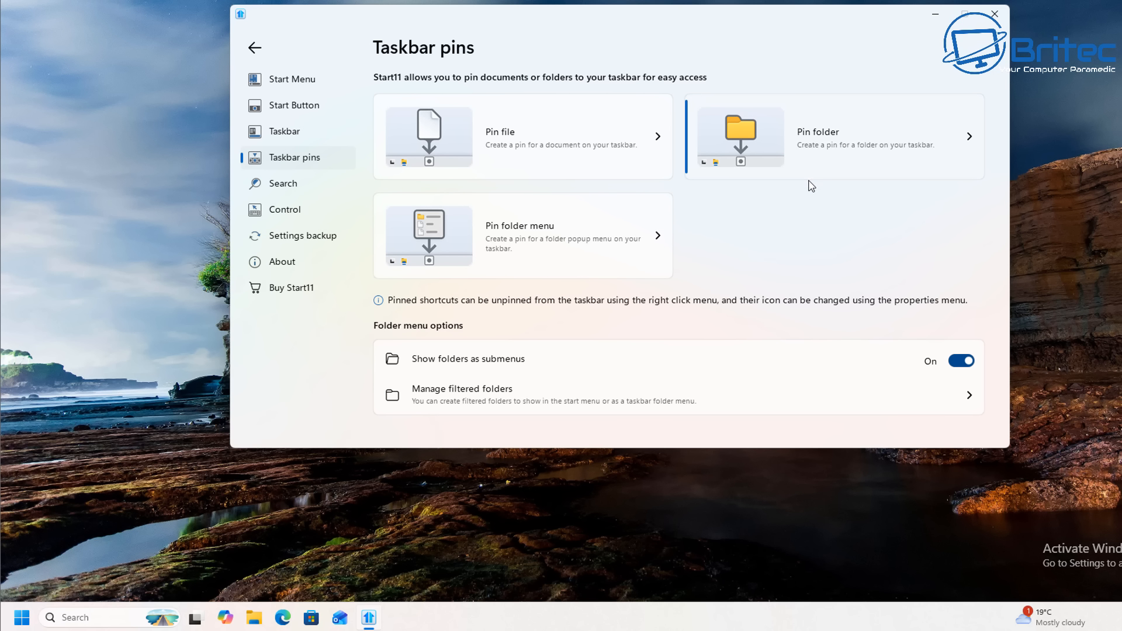
click(283, 185)
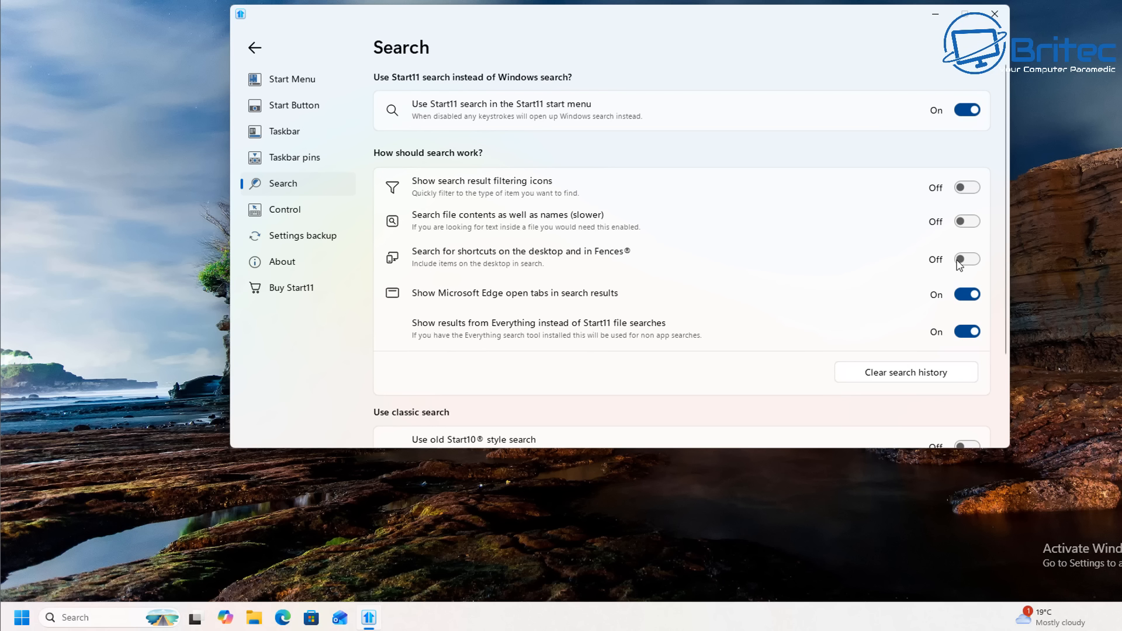
Turn off Microsoft Edge open tabs in search results, enable the old Start10 style search and check the Start menu.
scroll(961, 265, down, 3)
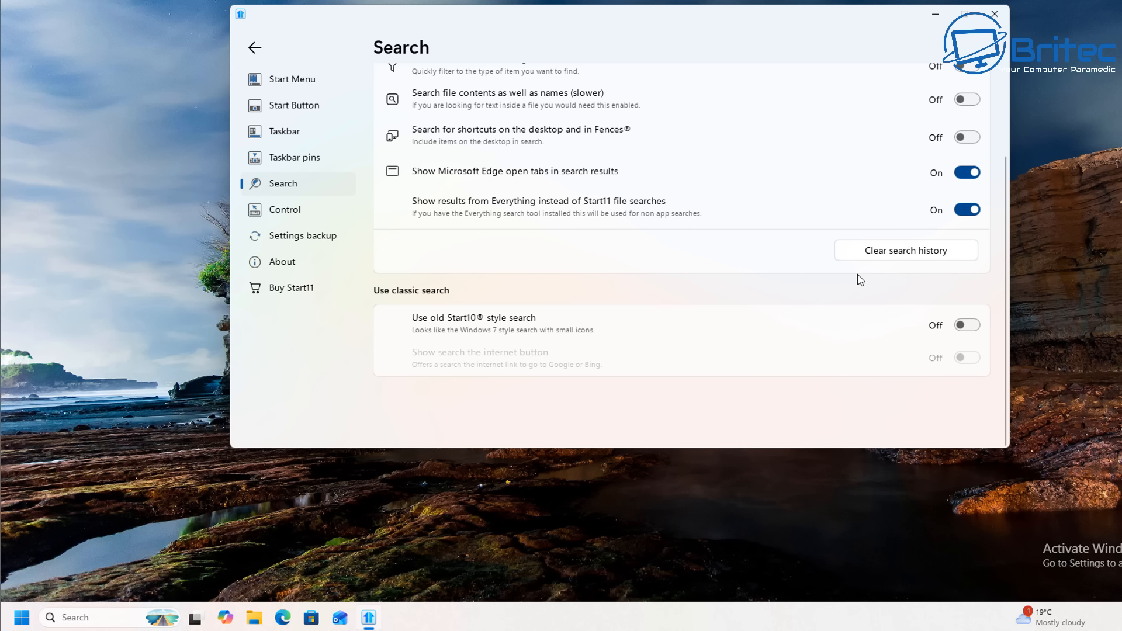
click(967, 175)
click(965, 325)
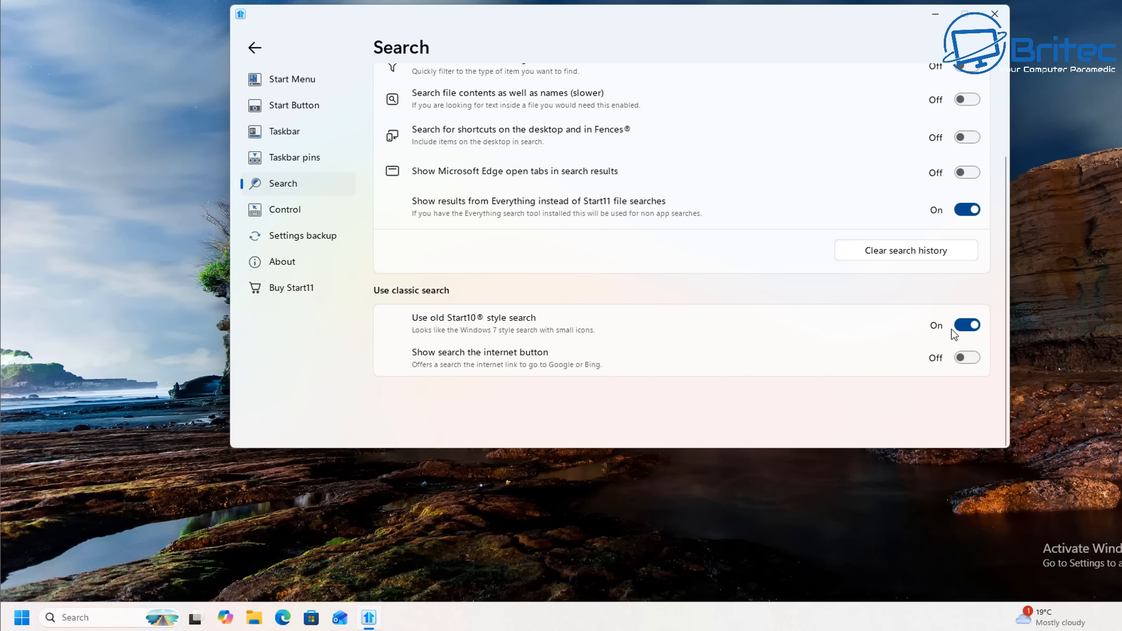
click(26, 620)
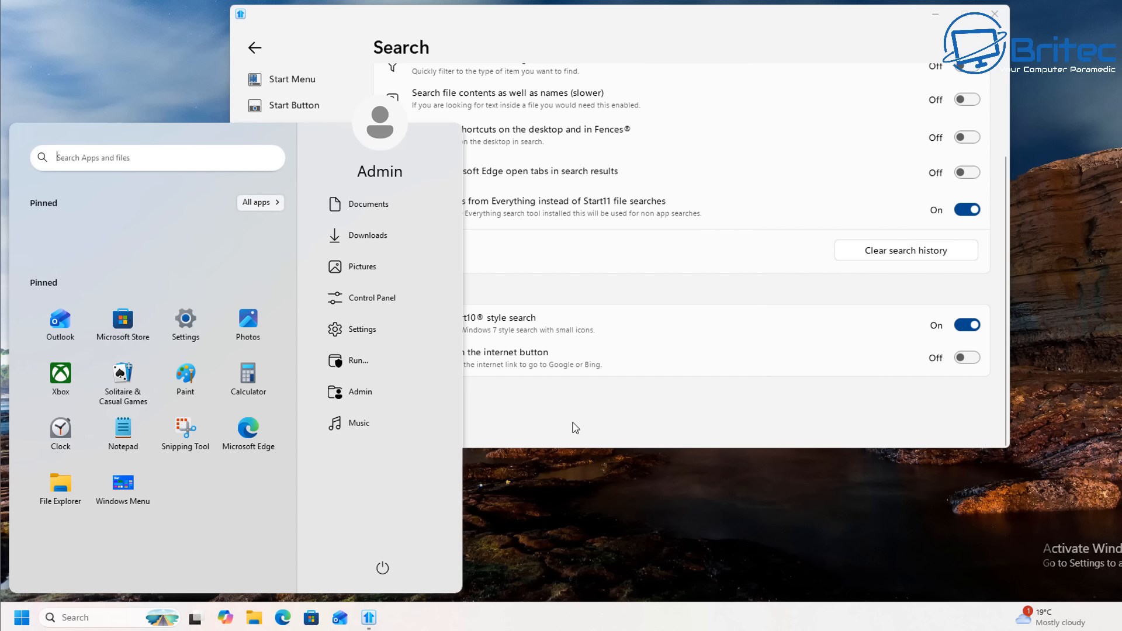
click(709, 404)
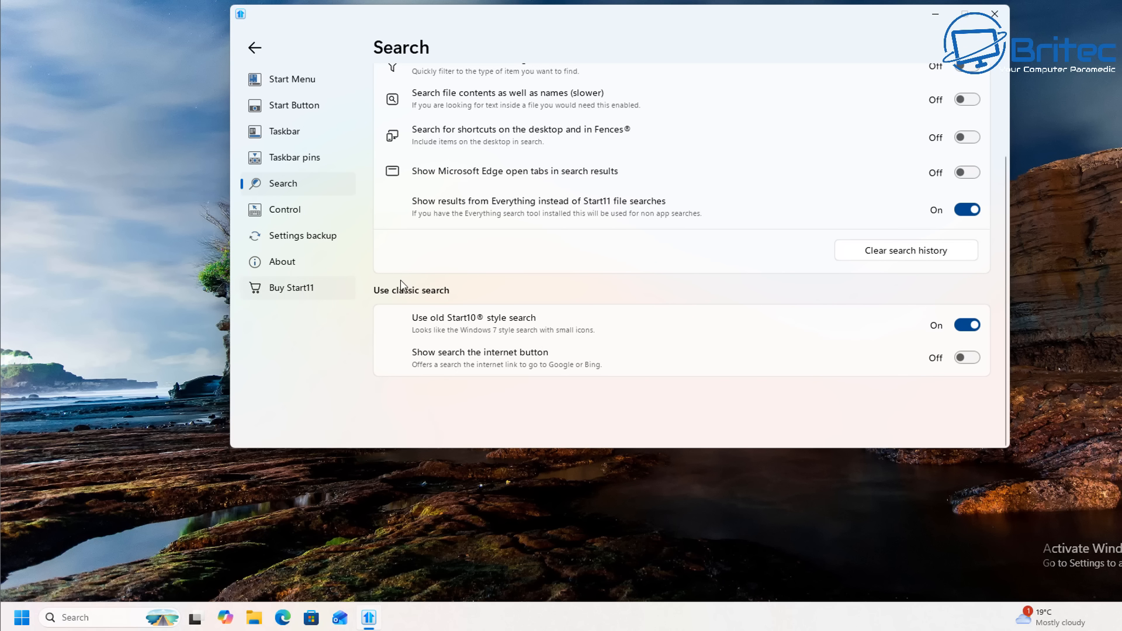
Look over the Control and Settings backup pages and close the Start11 settings.
click(292, 209)
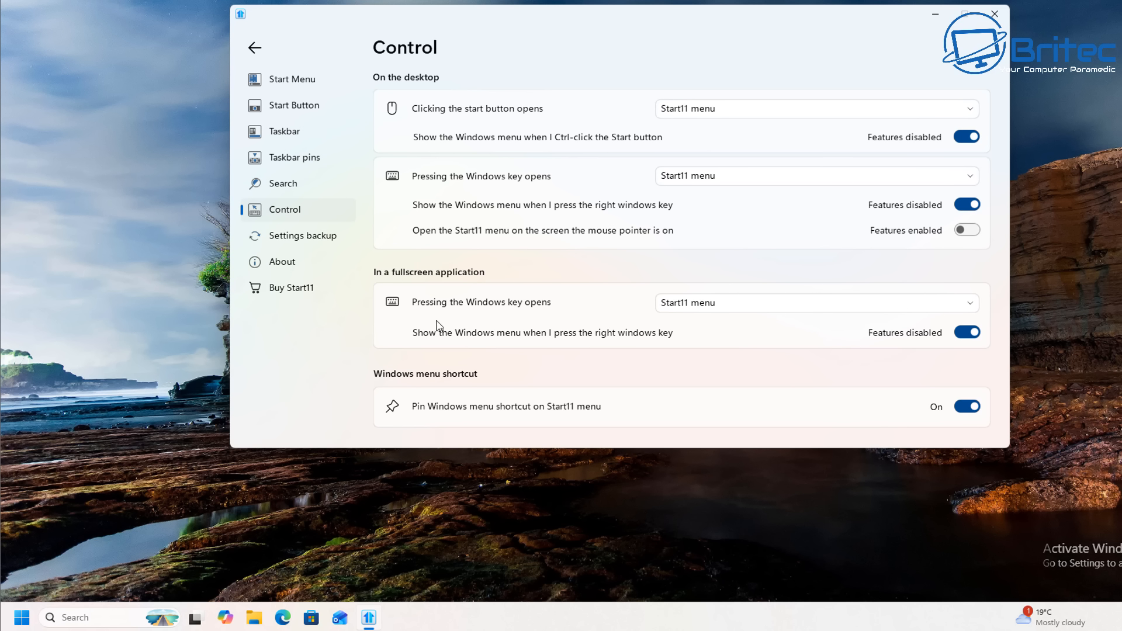
click(303, 239)
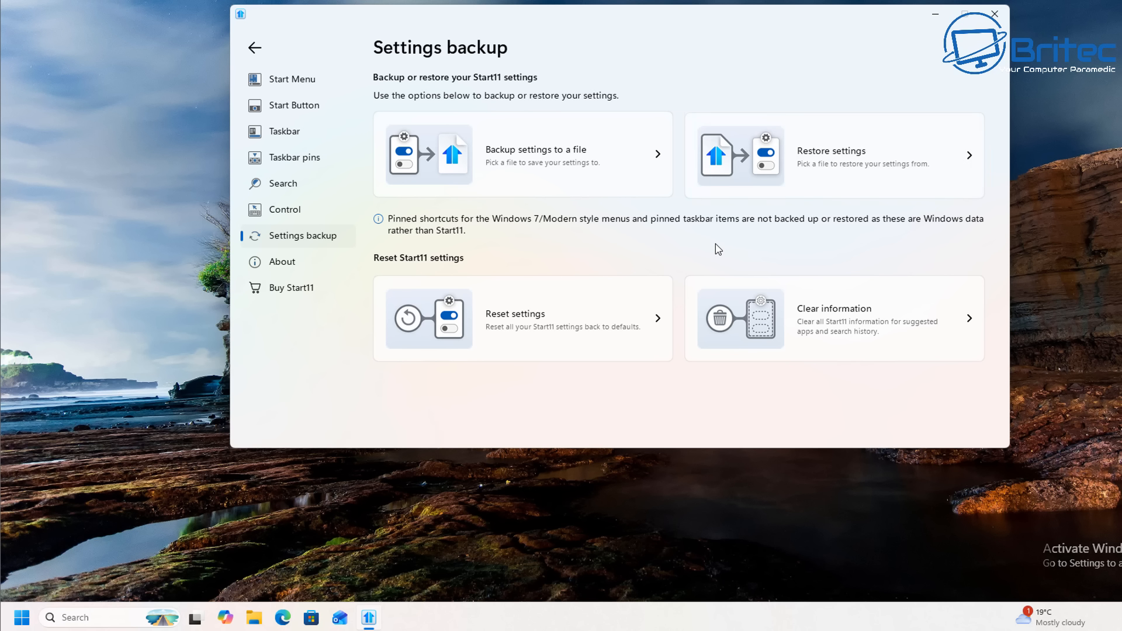
click(254, 49)
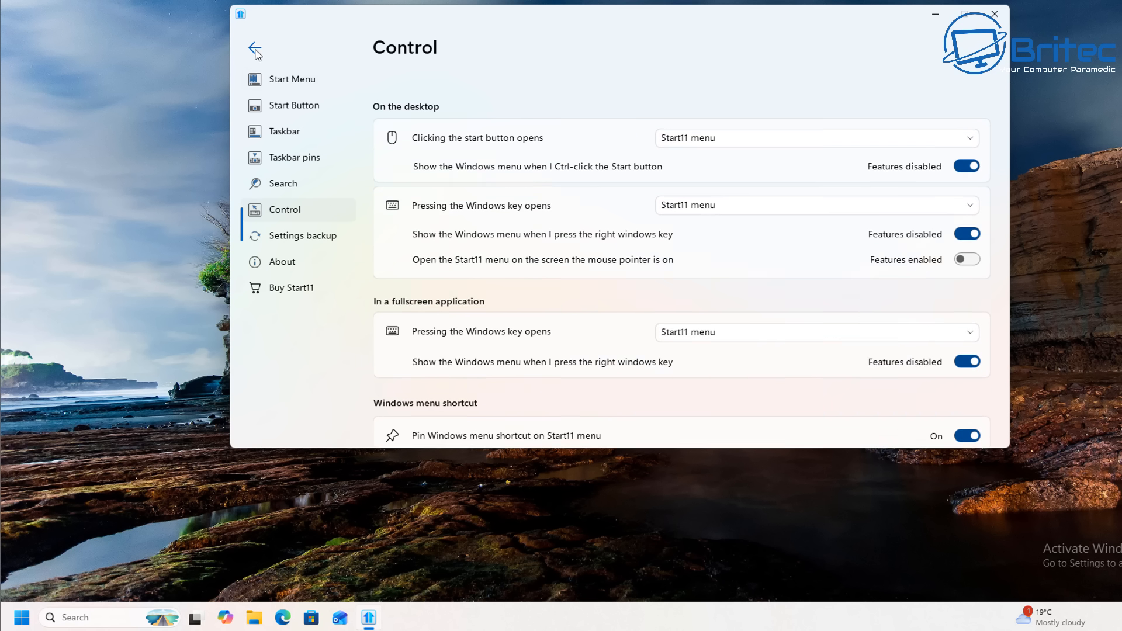
click(994, 14)
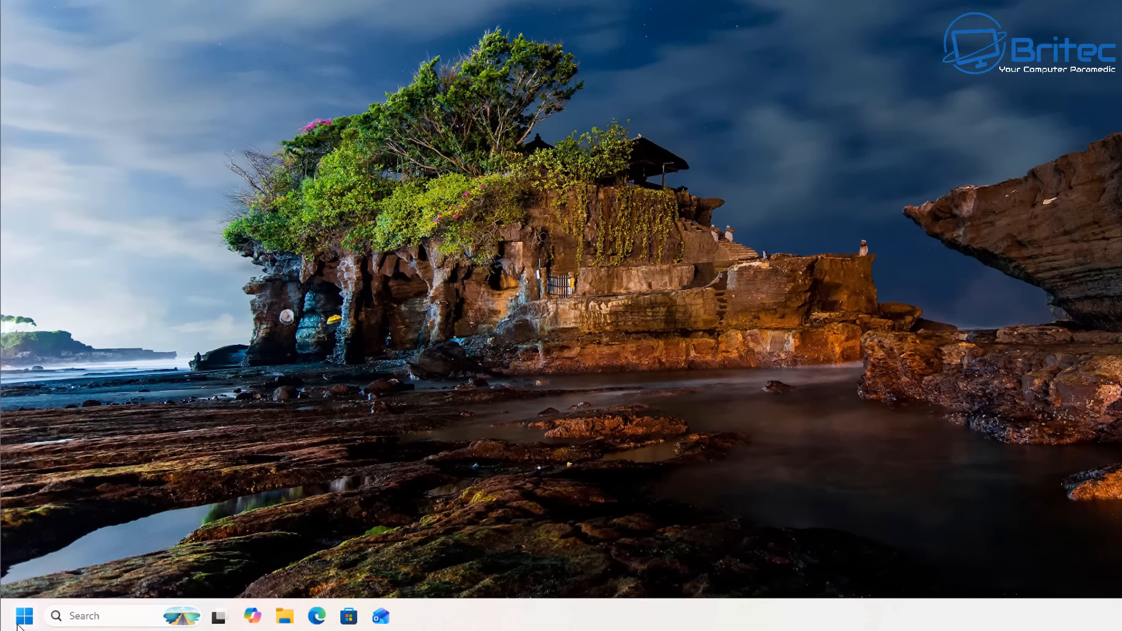
Add a new group to the pinned area of the Start menu.
click(21, 617)
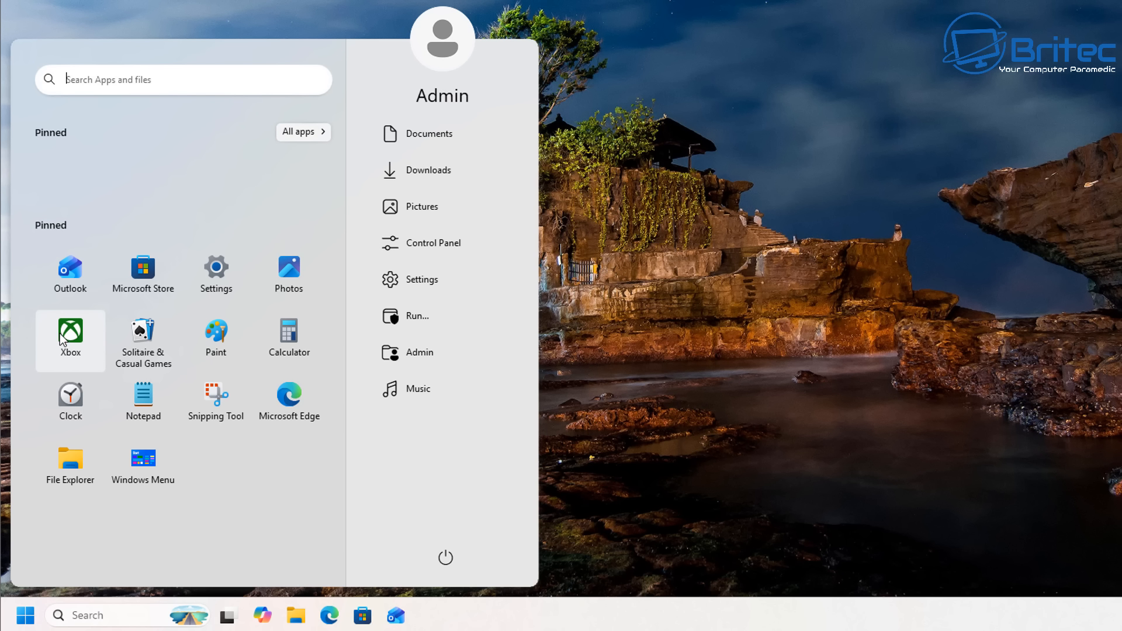
mouse_move(221, 224)
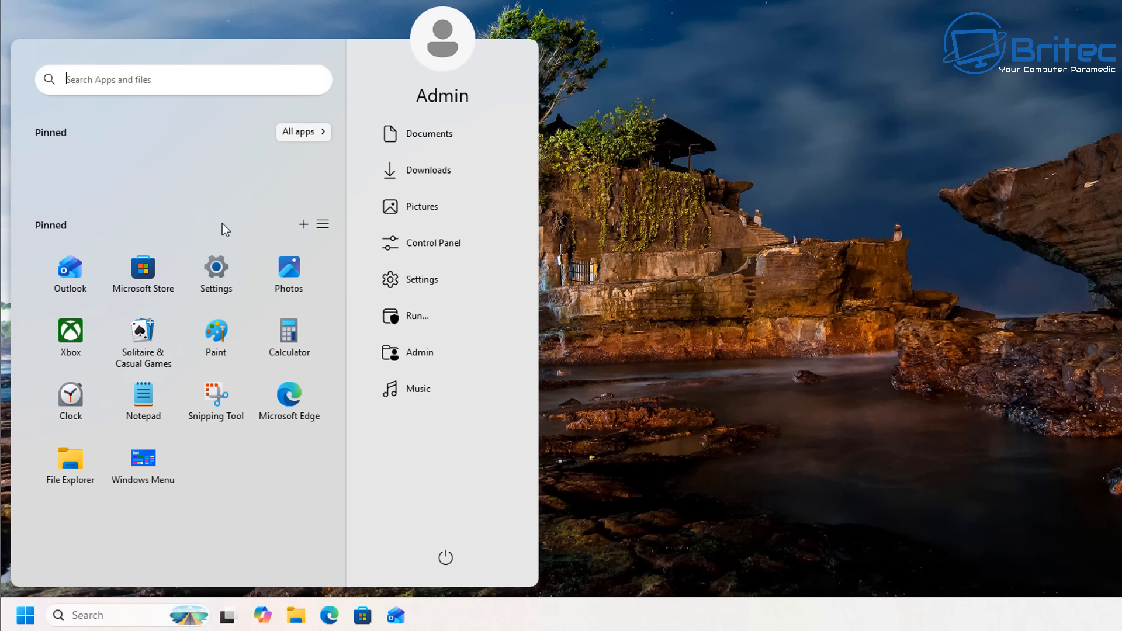
click(304, 223)
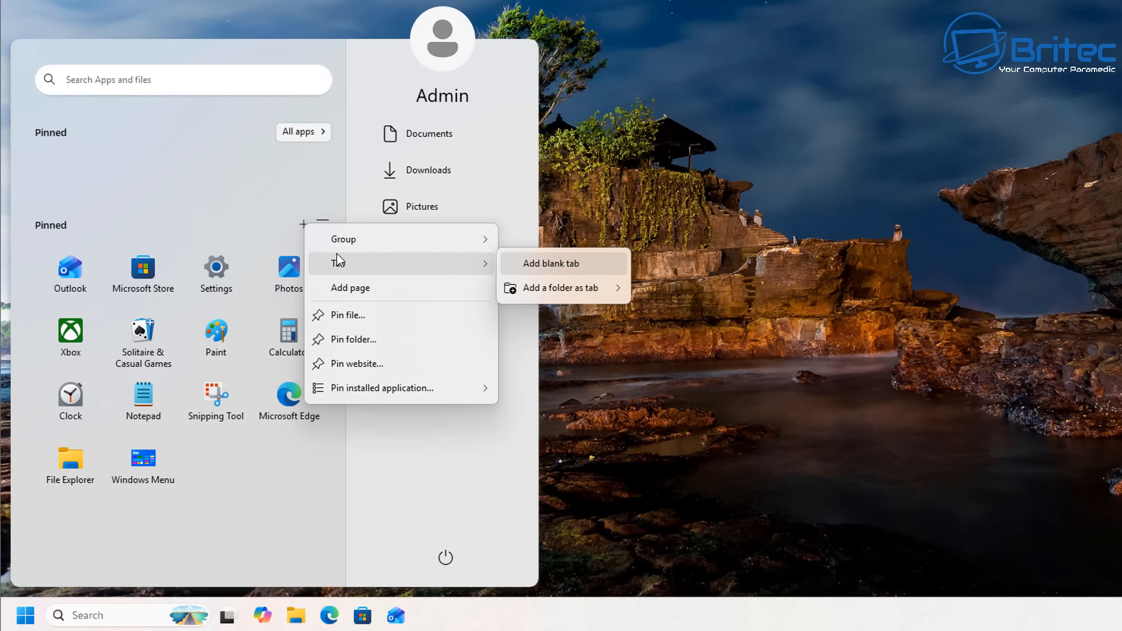
mouse_move(342, 243)
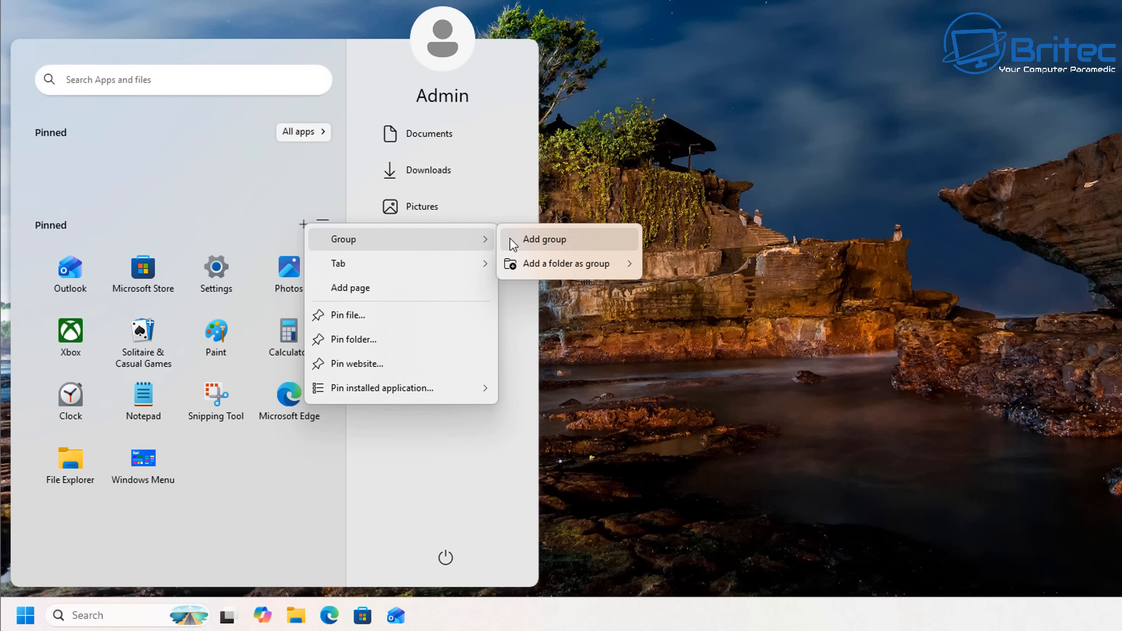
click(542, 244)
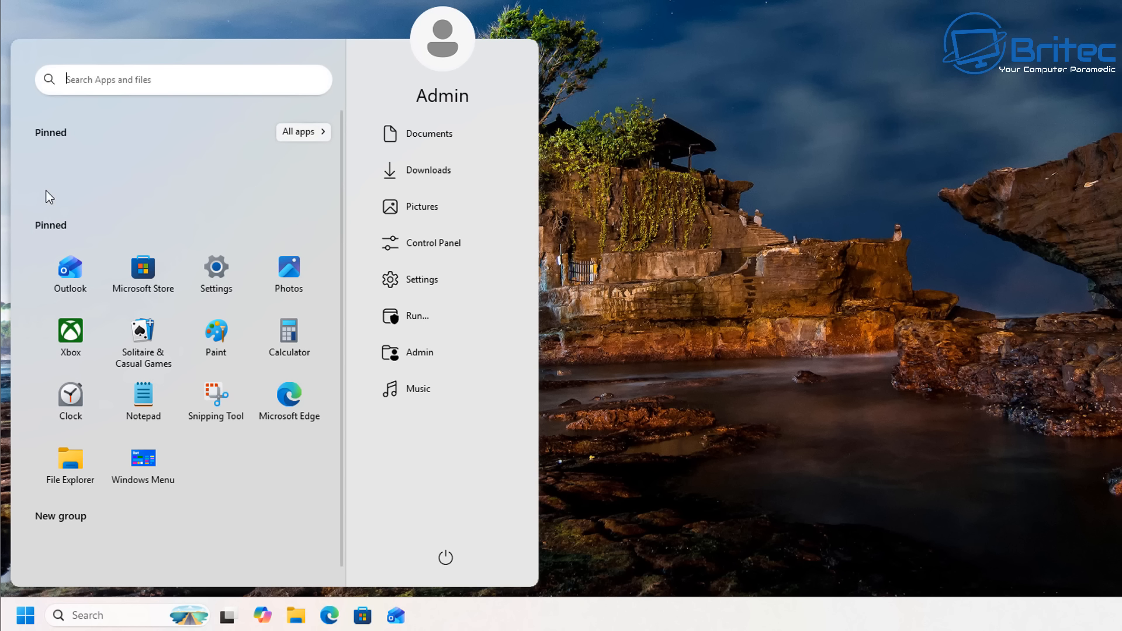
Rename the Pinned group that holds the app shortcuts as Office.
click(62, 229)
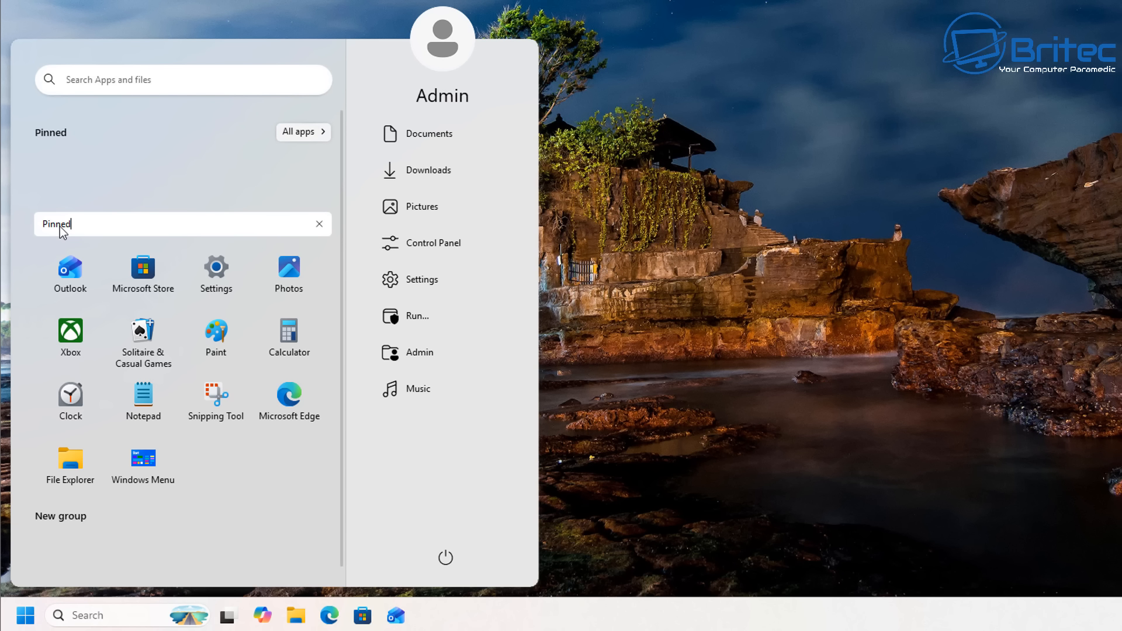
drag(92, 222, 5, 235)
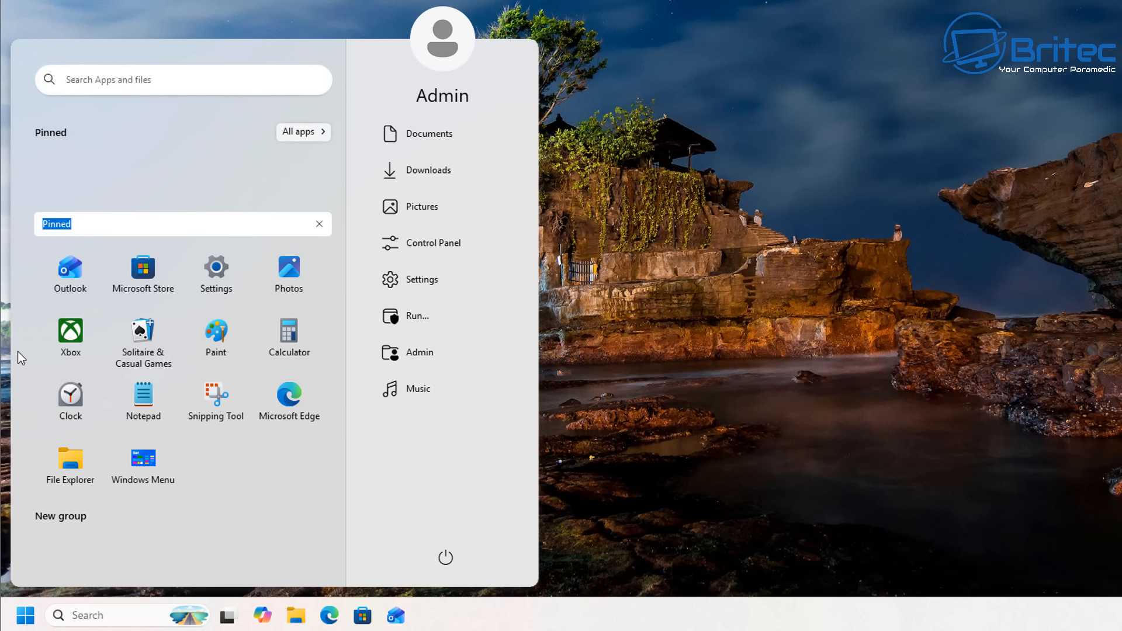
text(Office)
key(Return)
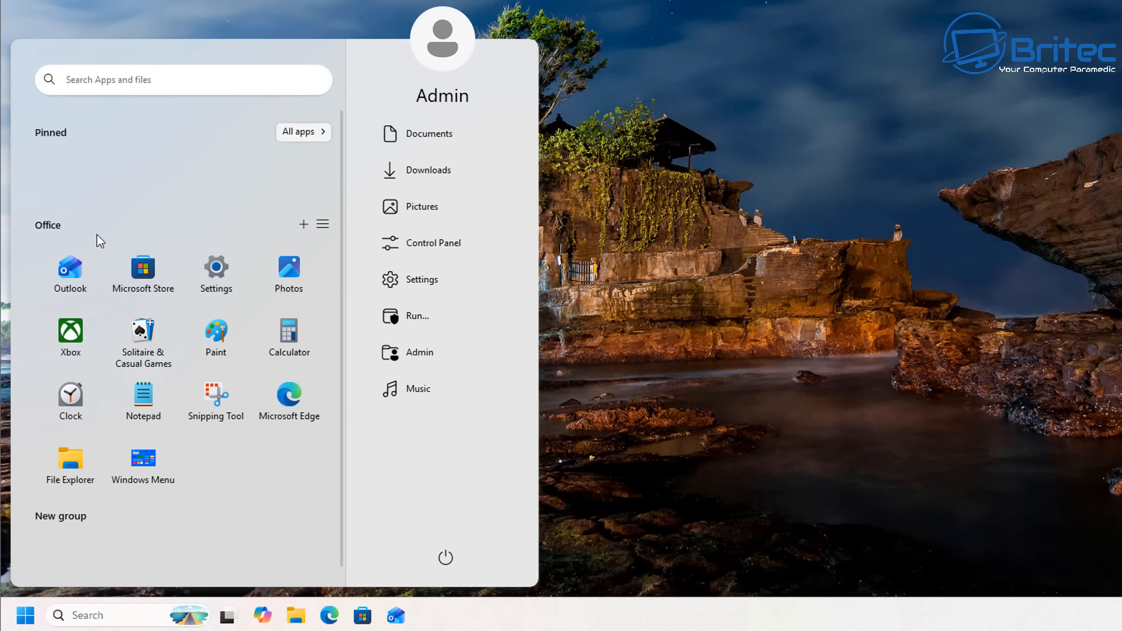
Add a blank tab to the Office group in the Start menu.
click(302, 224)
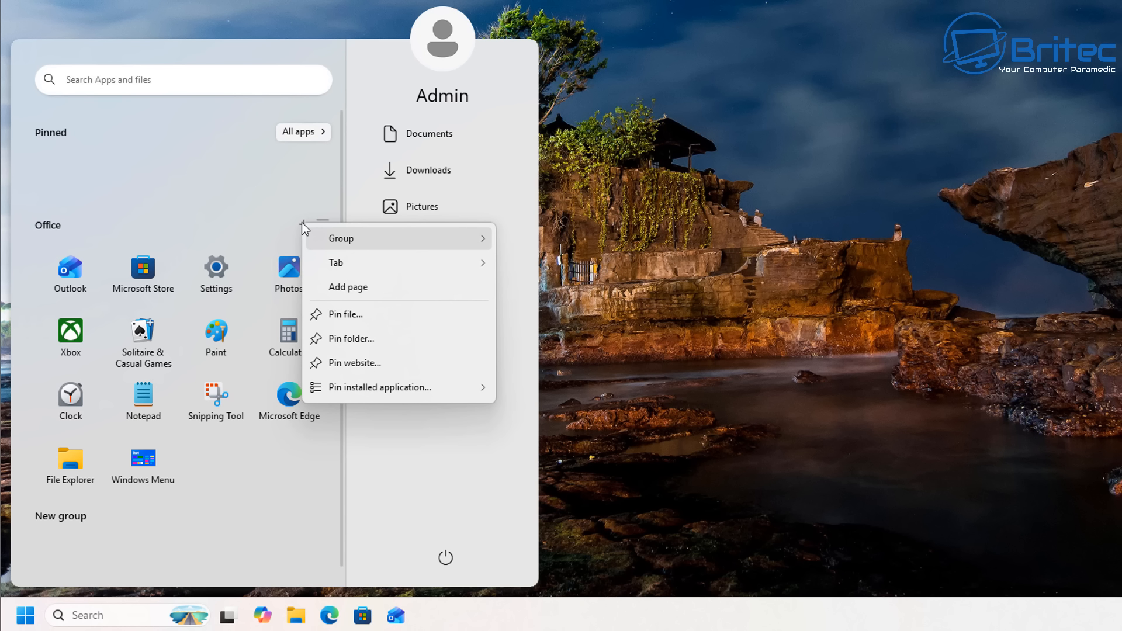
mouse_move(387, 263)
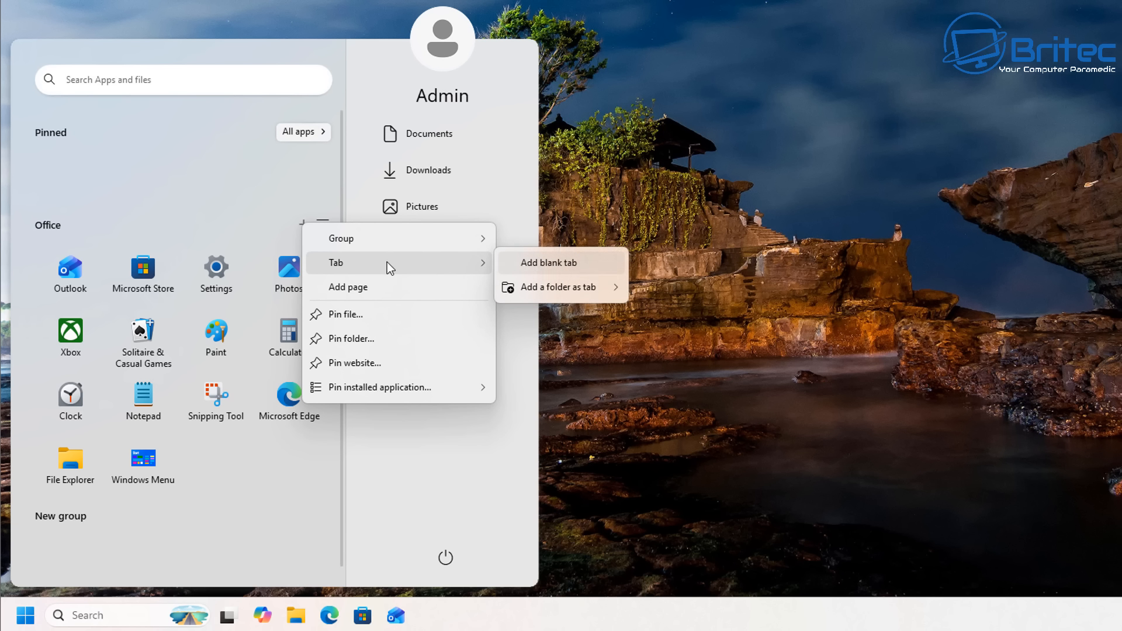
click(544, 266)
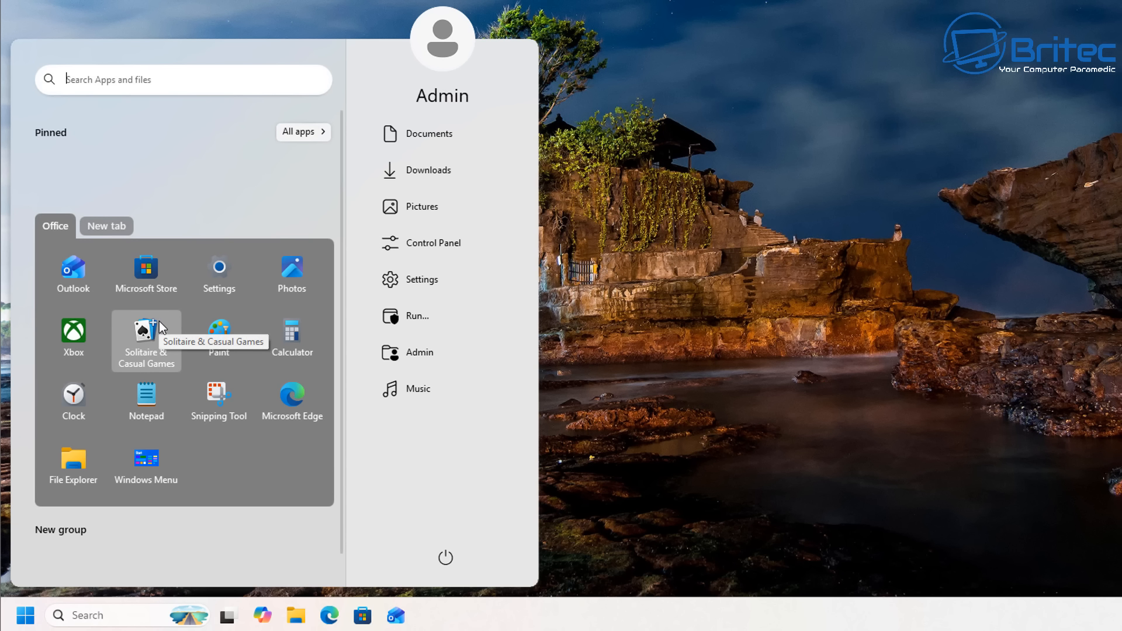
Rename the new tab beside Office as Games.
click(109, 229)
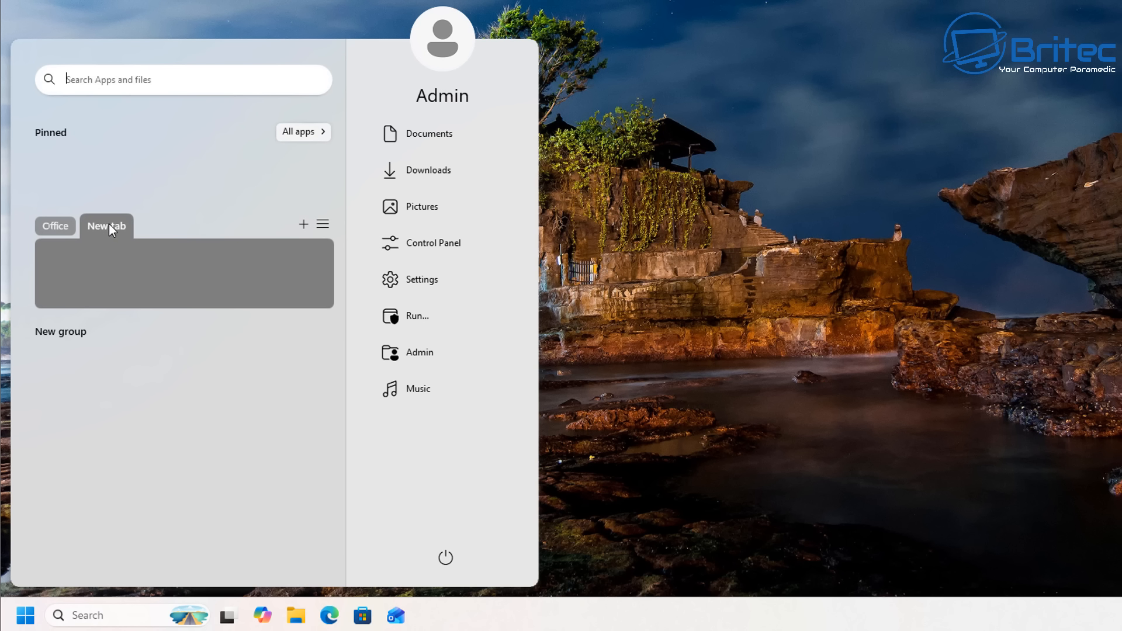
right_click(109, 227)
click(146, 242)
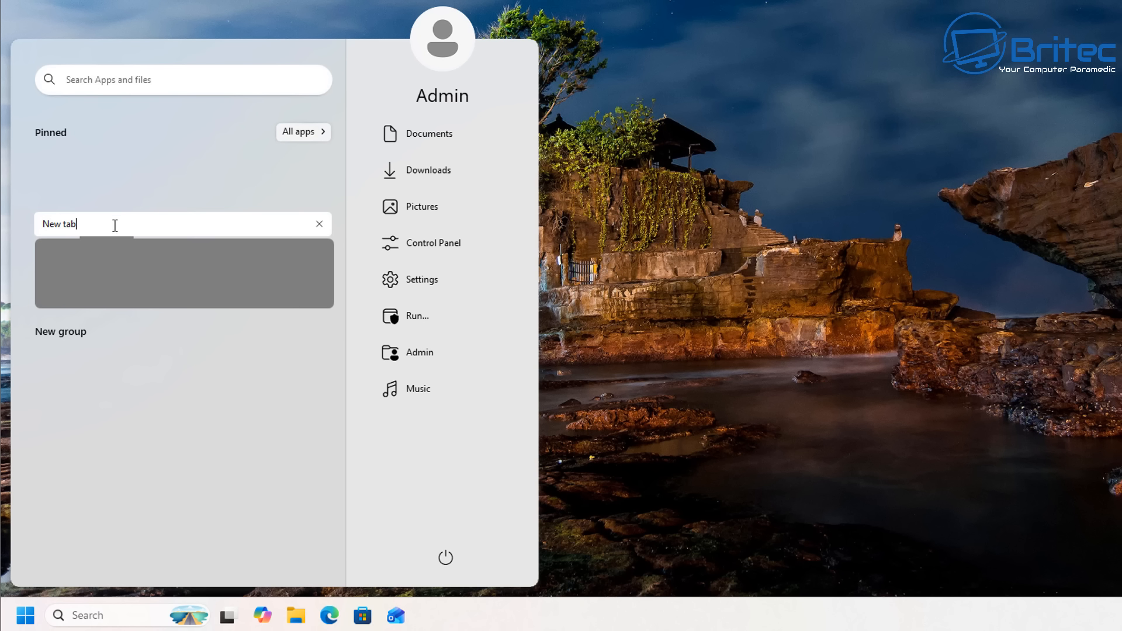
drag(115, 226, 4, 240)
click(95, 222)
key(BackSpace)
key(BackSpace)
key(BackSpace)
key(BackSpace)
key(BackSpace)
key(BackSpace)
key(BackSpace)
text(Games)
key(Return)
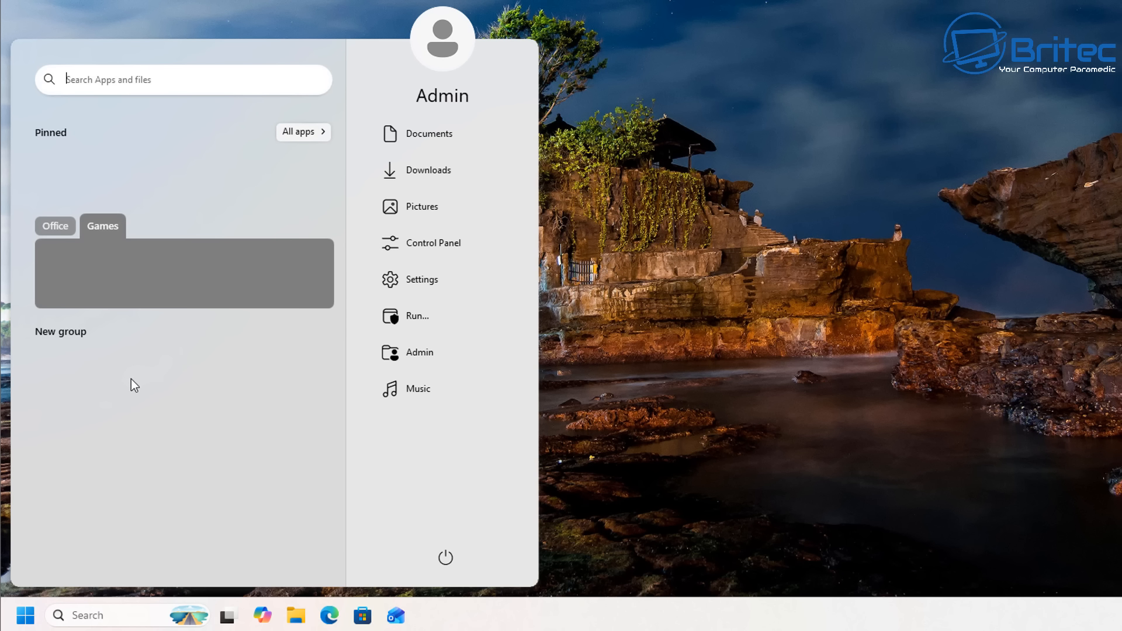
Move Calculator from the Office tab to System Tools and Photos from Office to the Productivity tab.
click(54, 226)
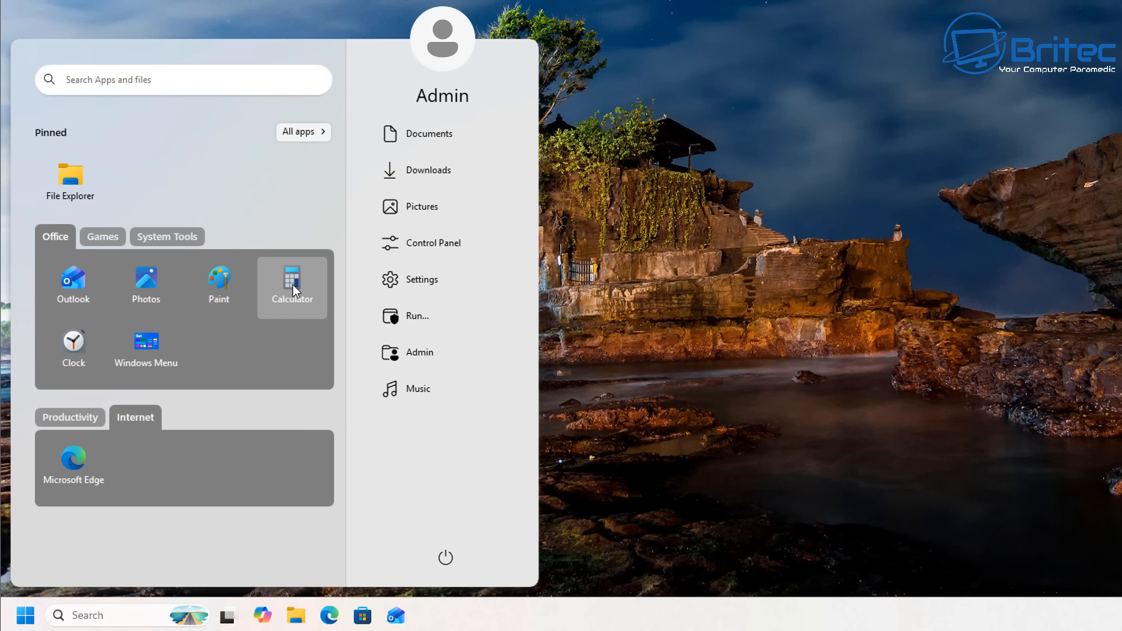
drag(293, 285, 175, 251)
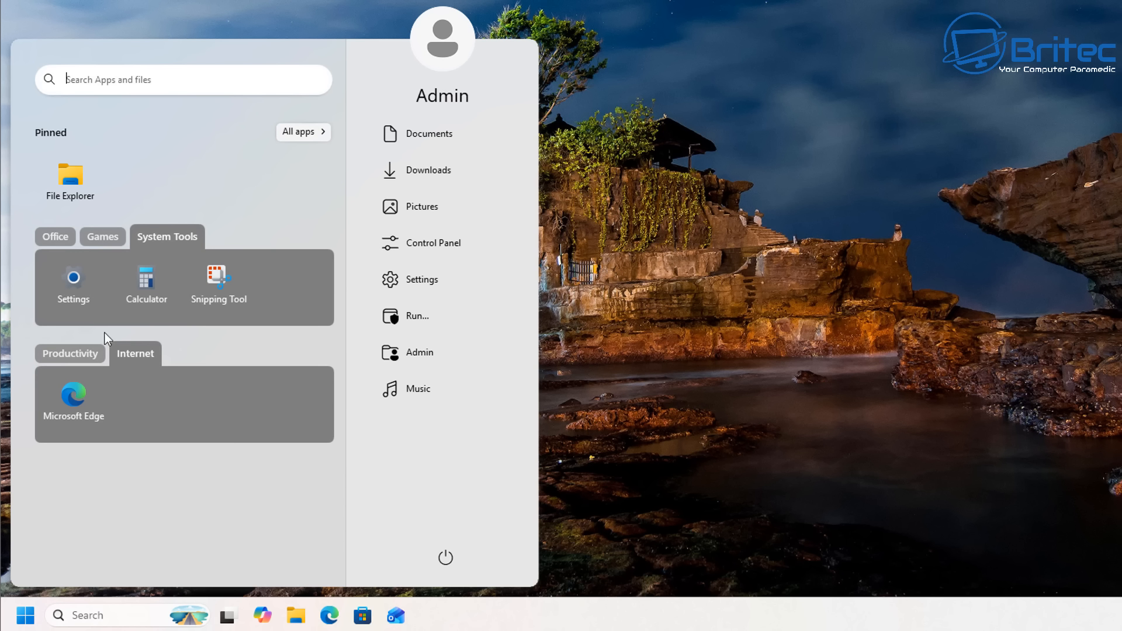
click(46, 238)
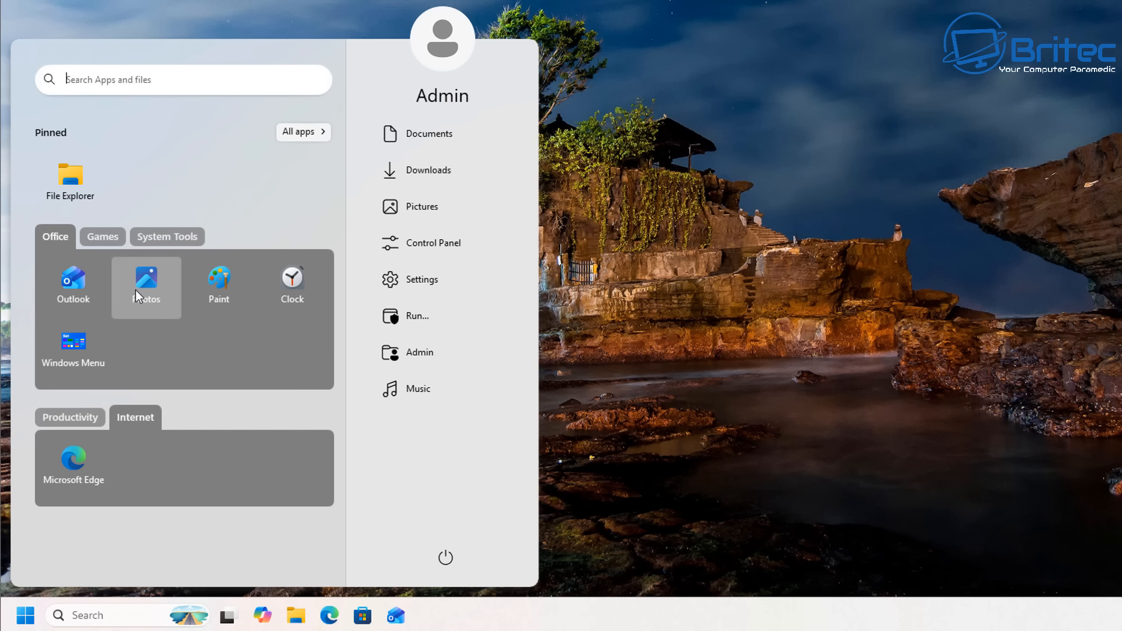
drag(143, 290, 62, 424)
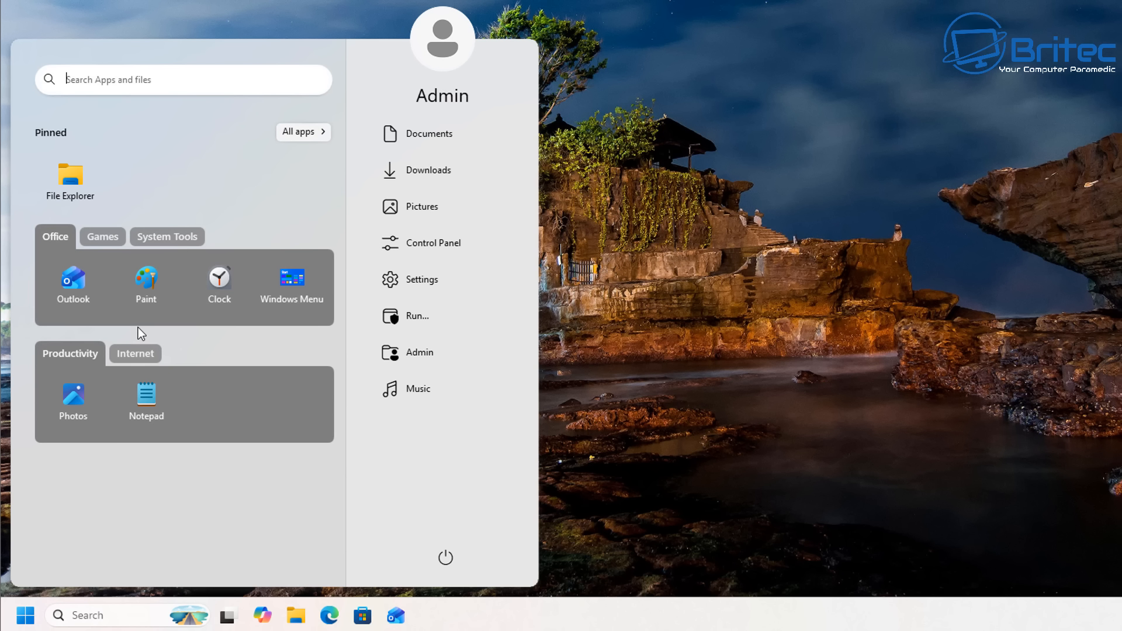
Try light blue and orange-red backgrounds on the Productivity tab and remove the custom colour again.
mouse_move(177, 370)
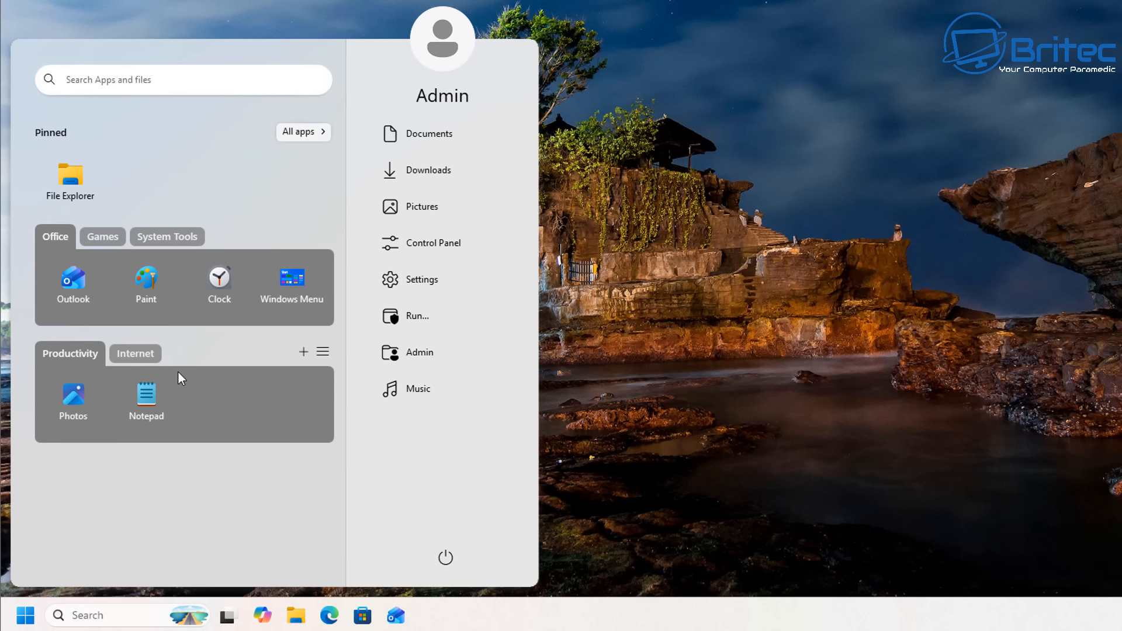
right_click(258, 399)
mouse_move(340, 371)
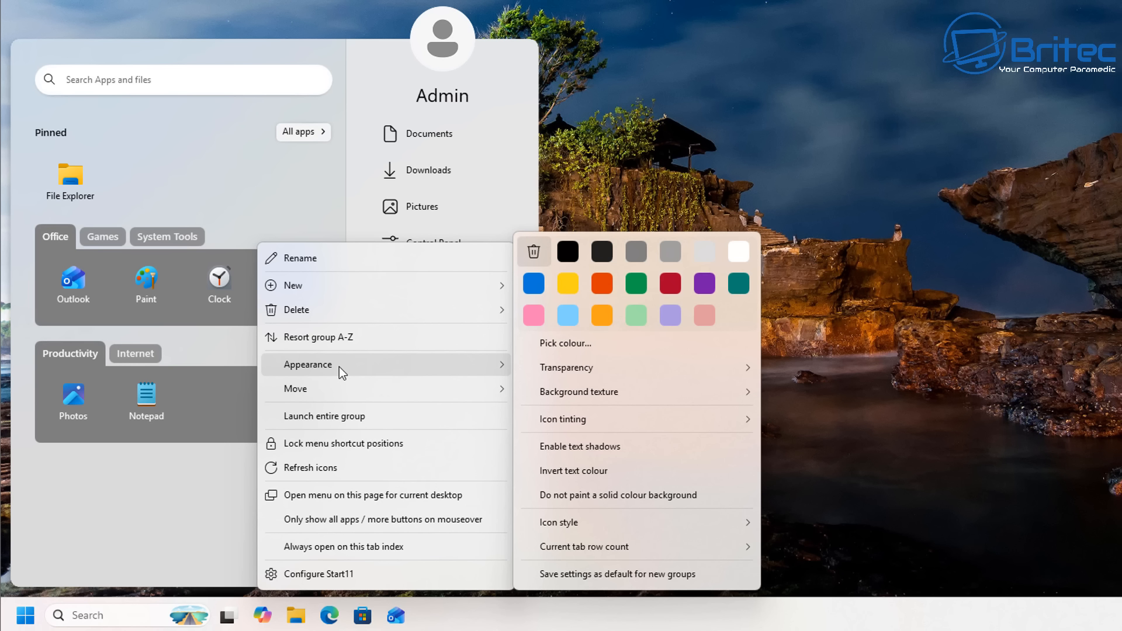
click(568, 316)
right_click(261, 403)
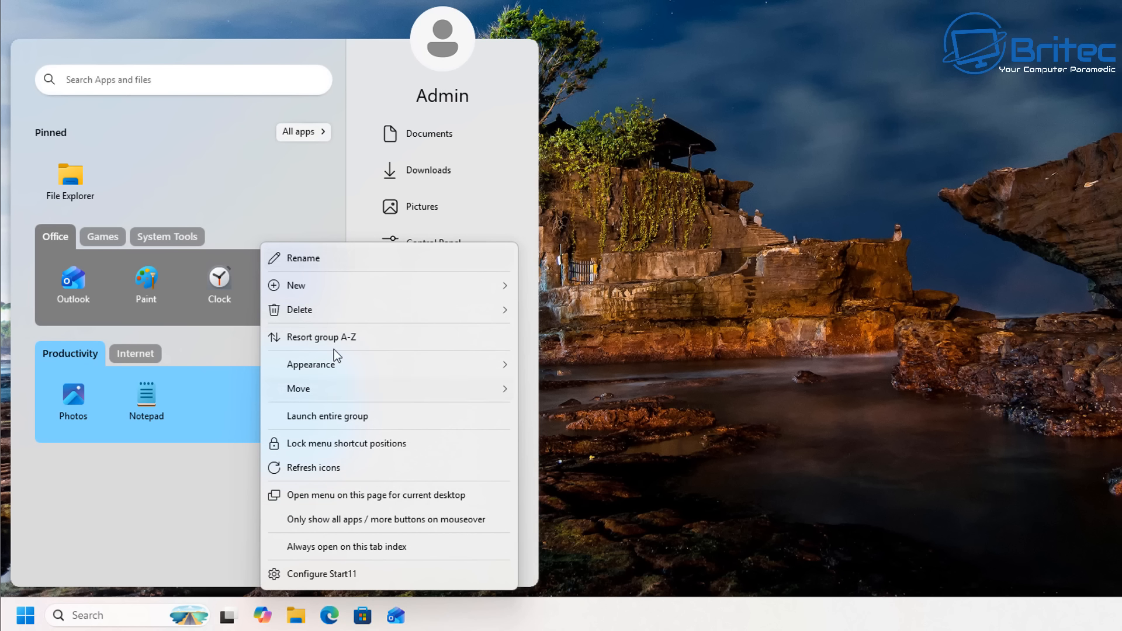
mouse_move(332, 364)
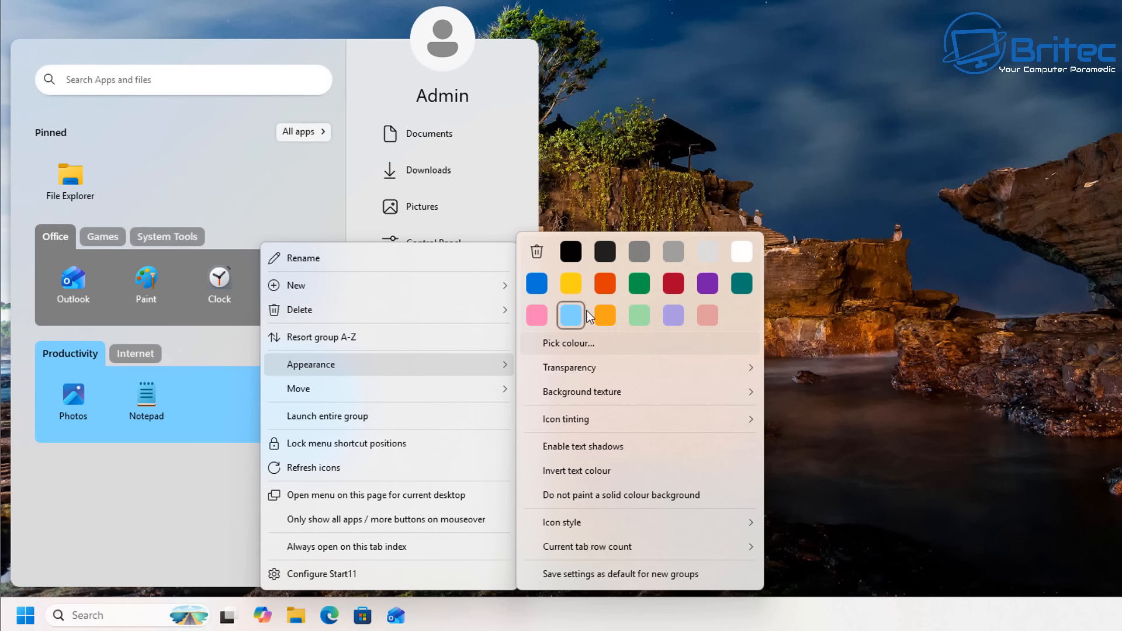
click(600, 283)
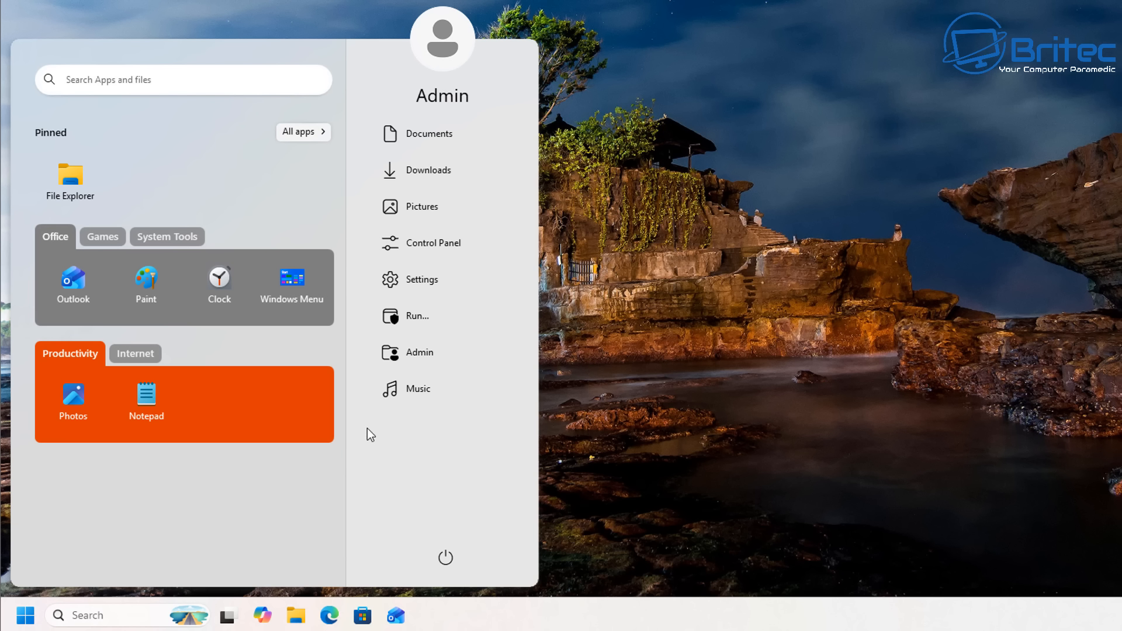
right_click(299, 391)
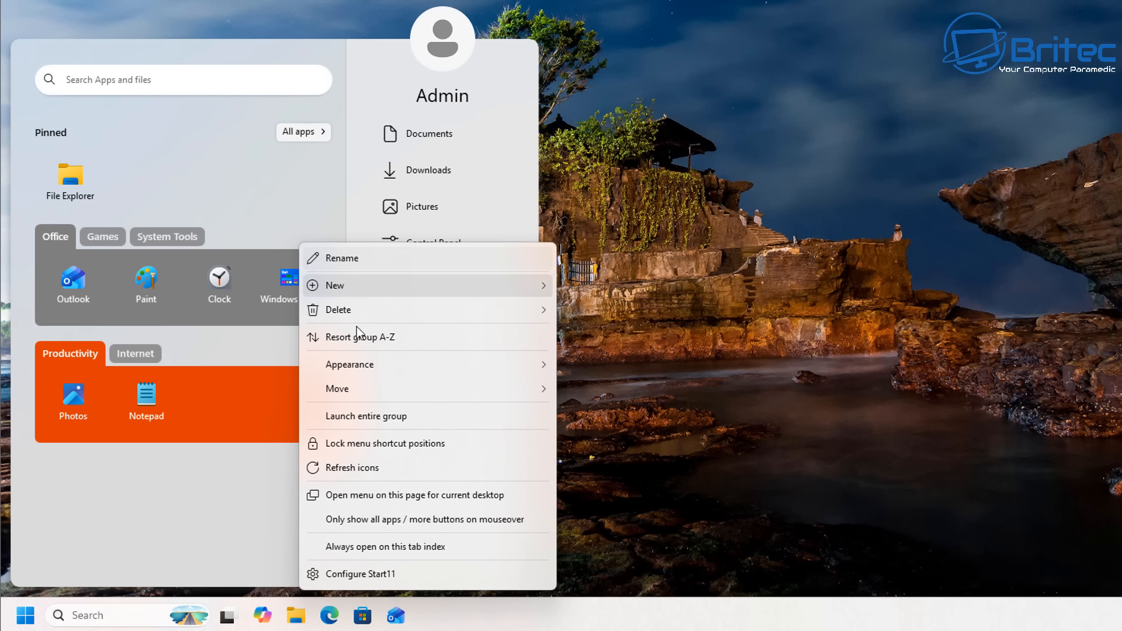
mouse_move(356, 363)
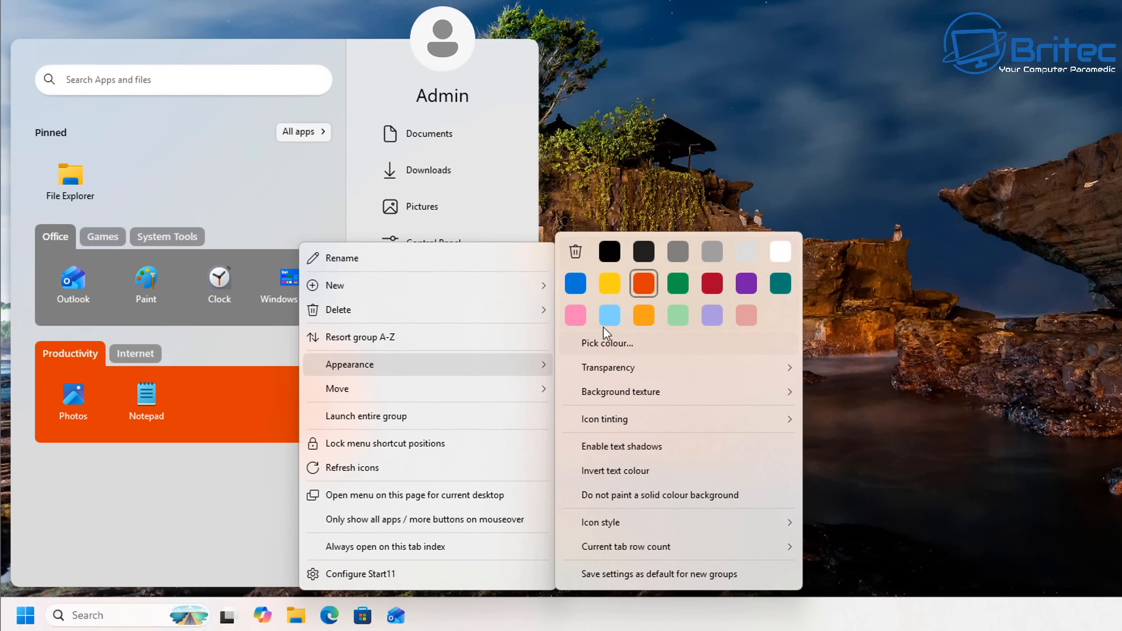
click(572, 248)
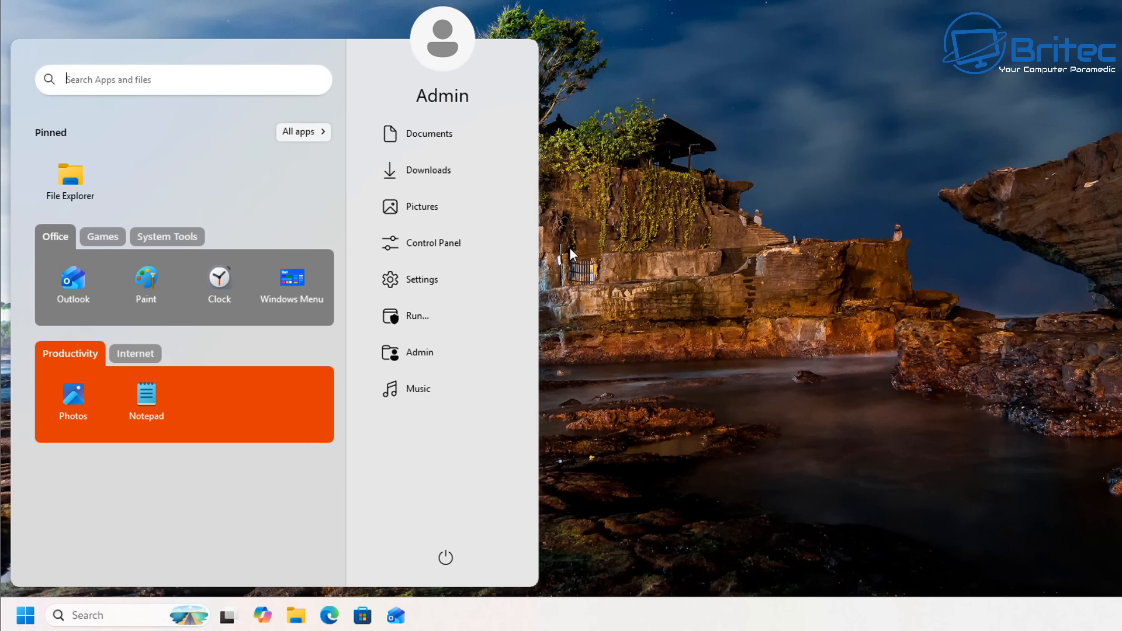
Set the transparency of the Productivity tab's background to 50% in the Start menu.
right_click(237, 399)
mouse_move(339, 368)
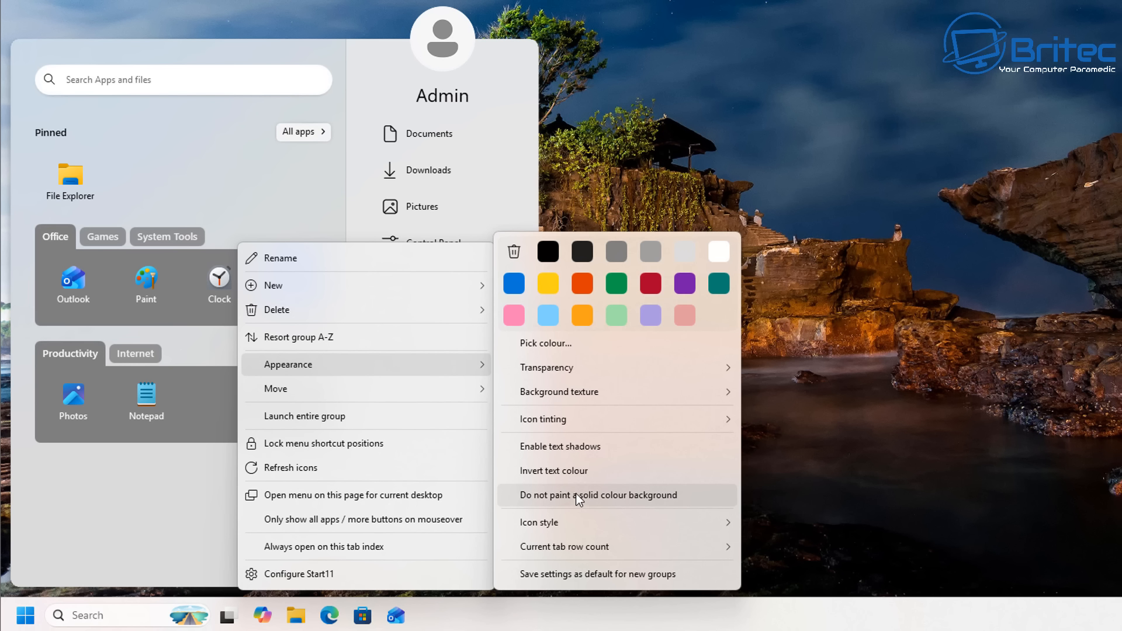
mouse_move(562, 421)
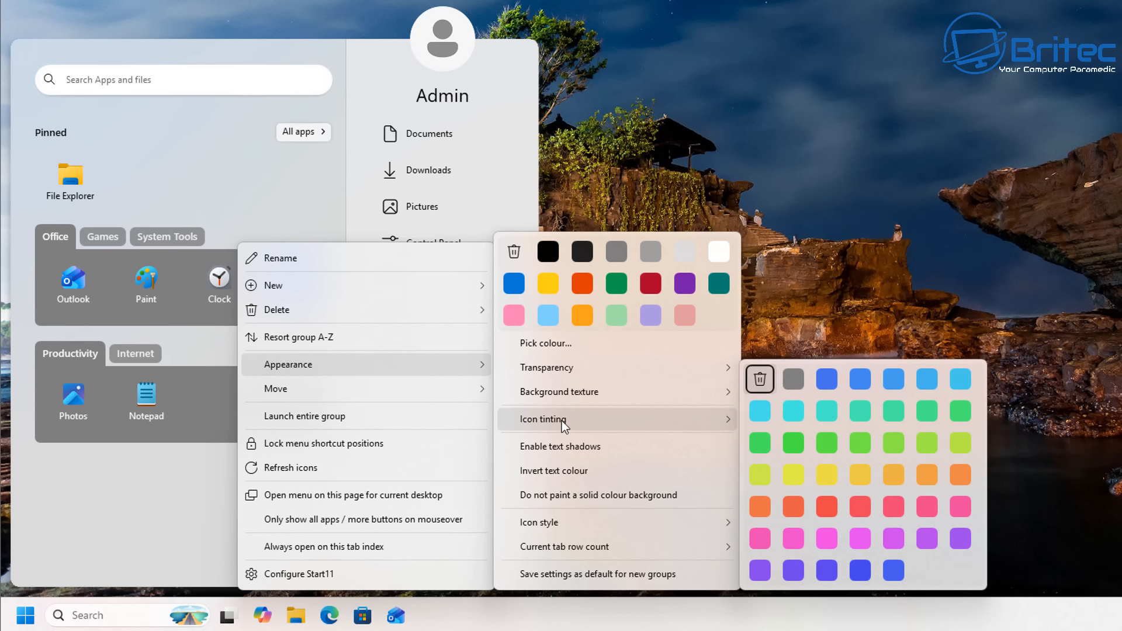
mouse_move(615, 370)
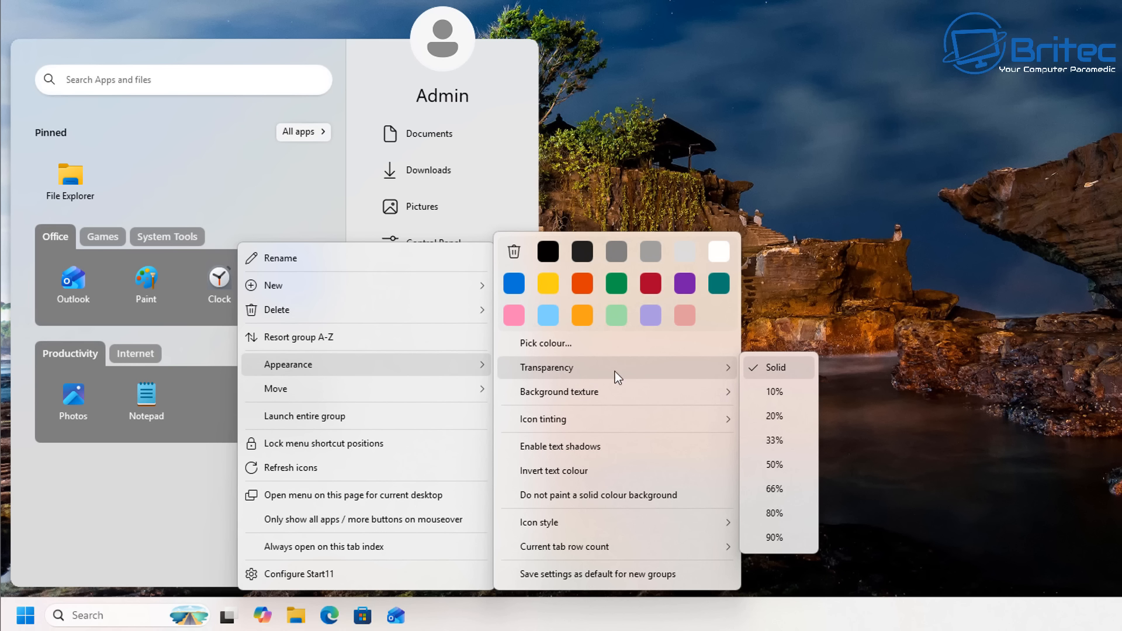
click(768, 470)
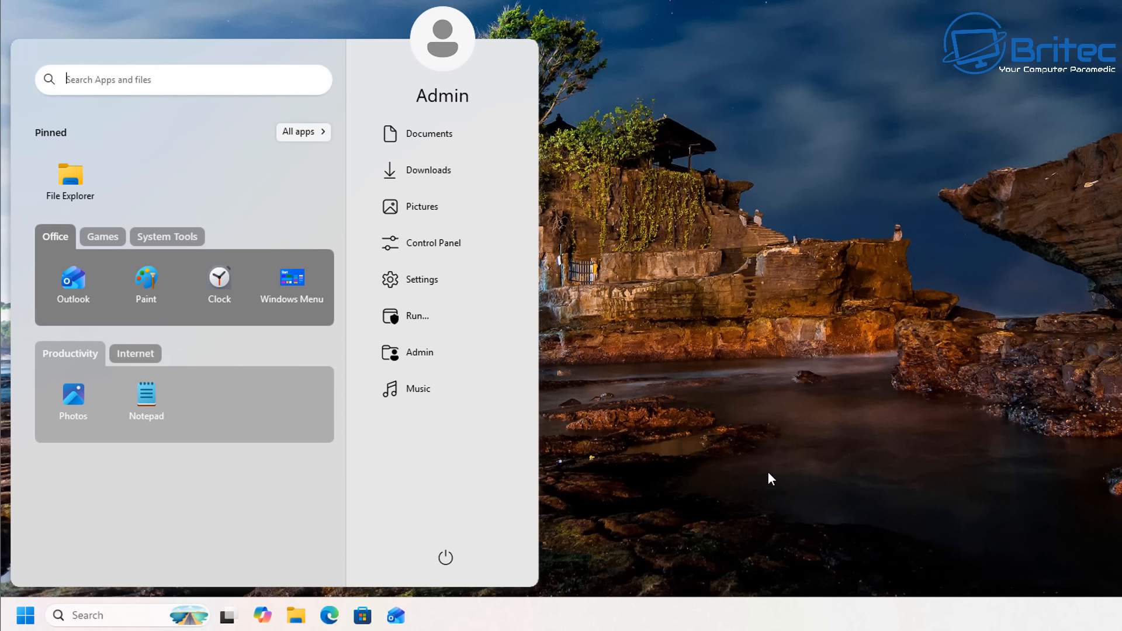
Switch to the Internet tab beside Productivity and set its background transparency to 50%.
click(146, 354)
right_click(205, 392)
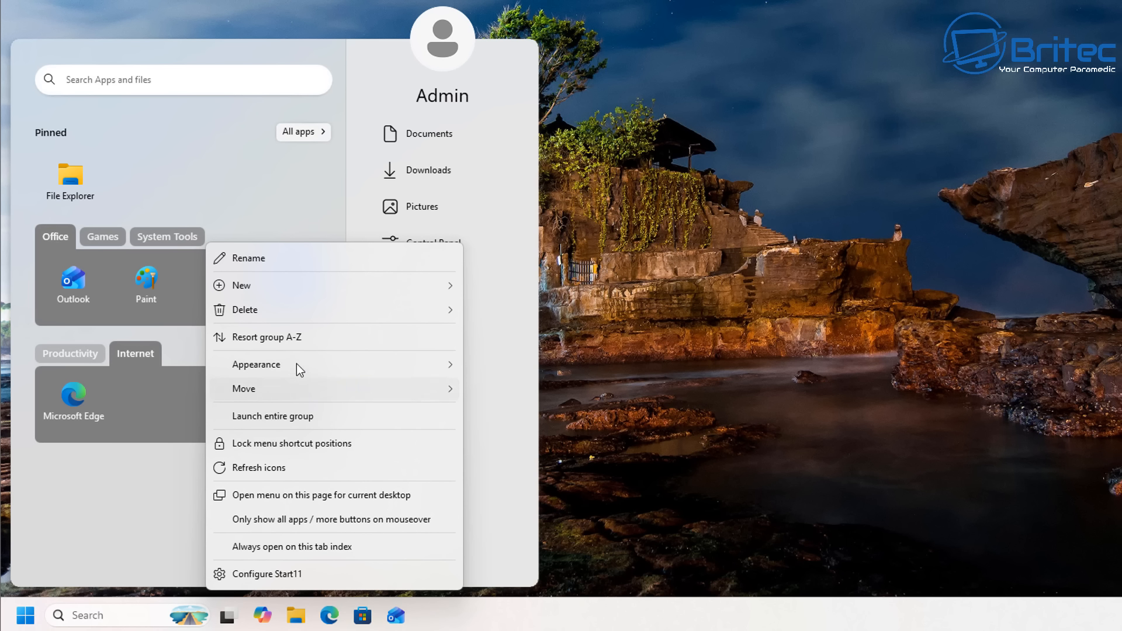
mouse_move(298, 359)
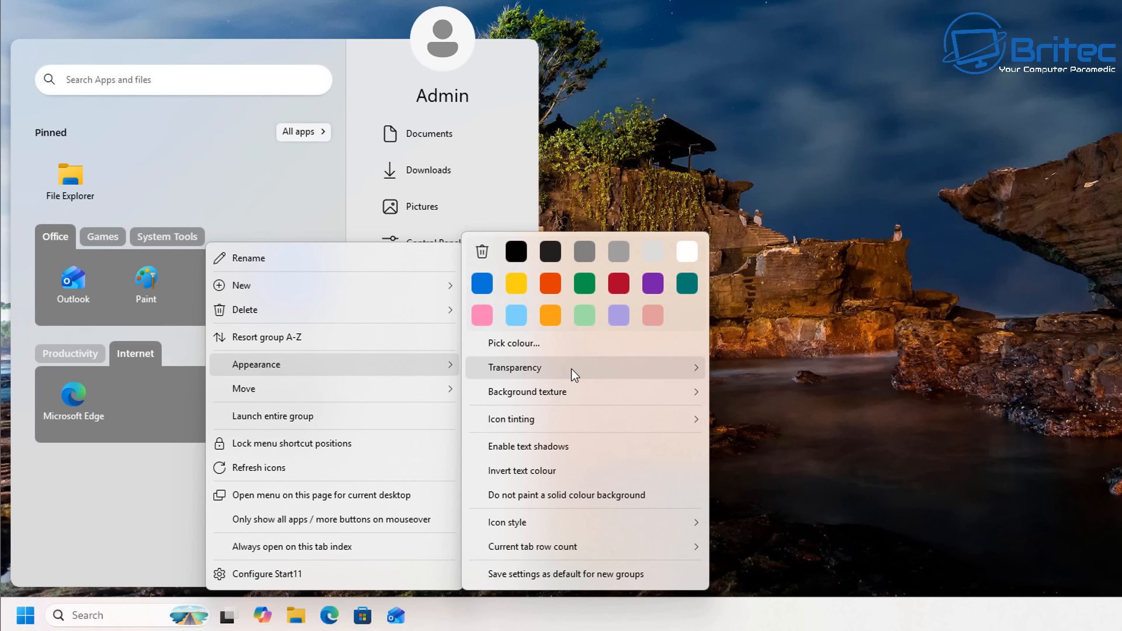
mouse_move(571, 369)
click(747, 460)
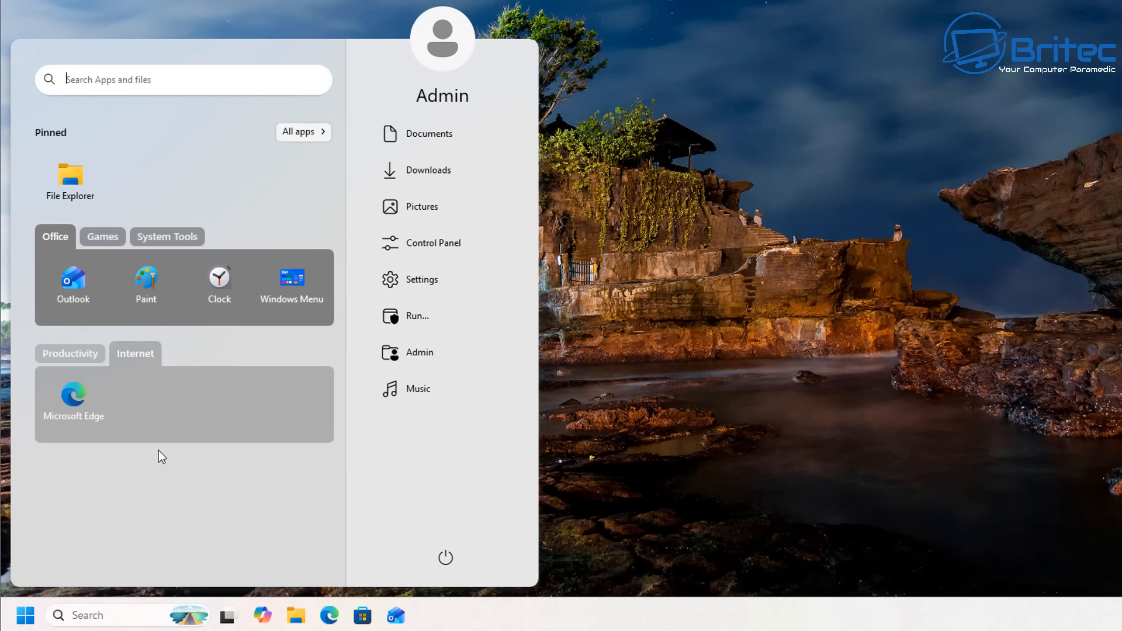
Apply an indigo icon tint to the Pinned group containing File Explorer.
right_click(177, 163)
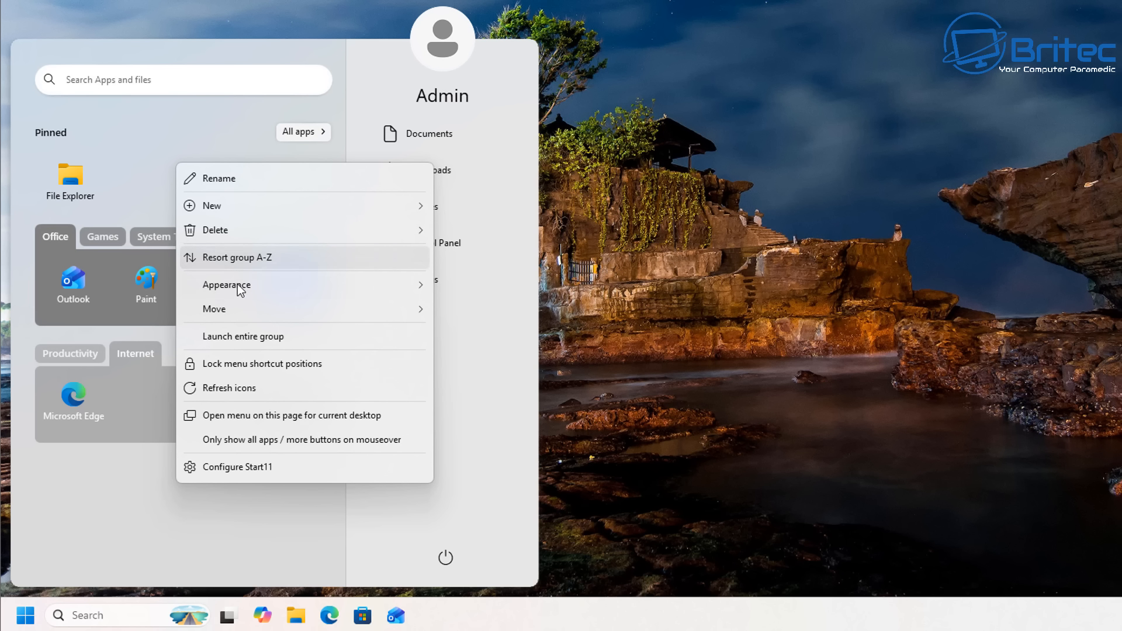
mouse_move(237, 286)
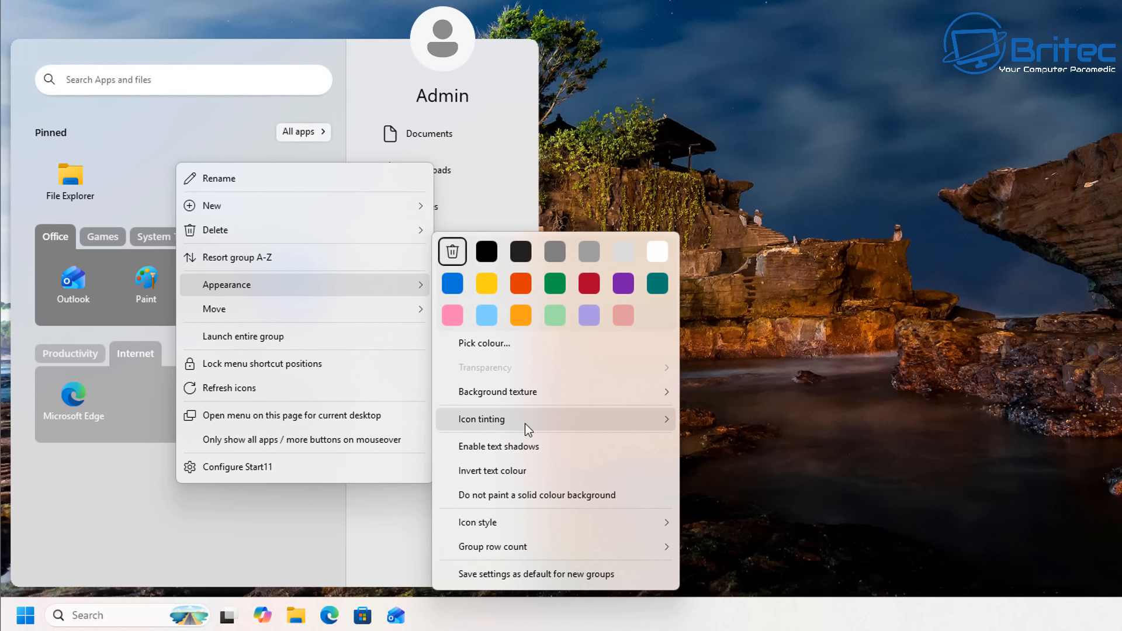
mouse_move(524, 423)
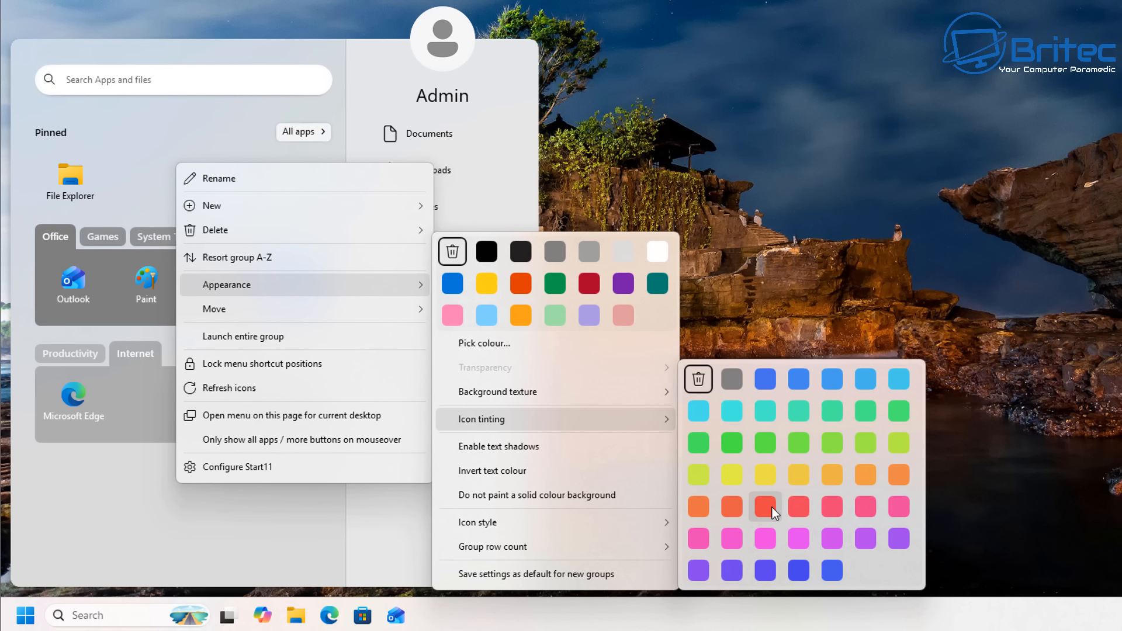
click(765, 570)
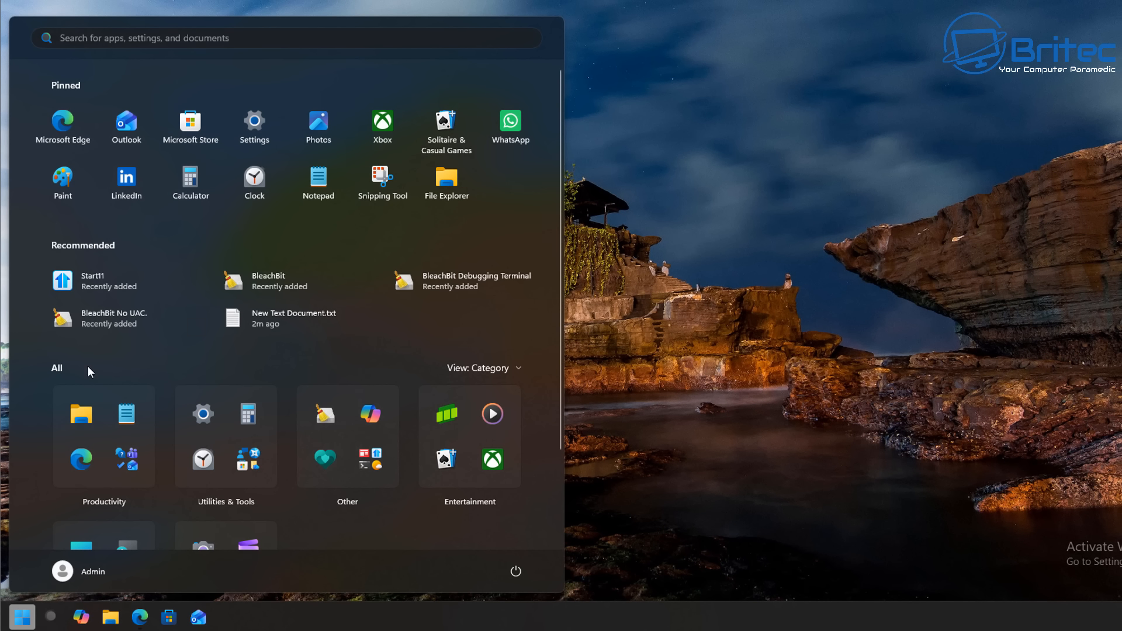
Close the Start menu and return to the desktop.
click(29, 613)
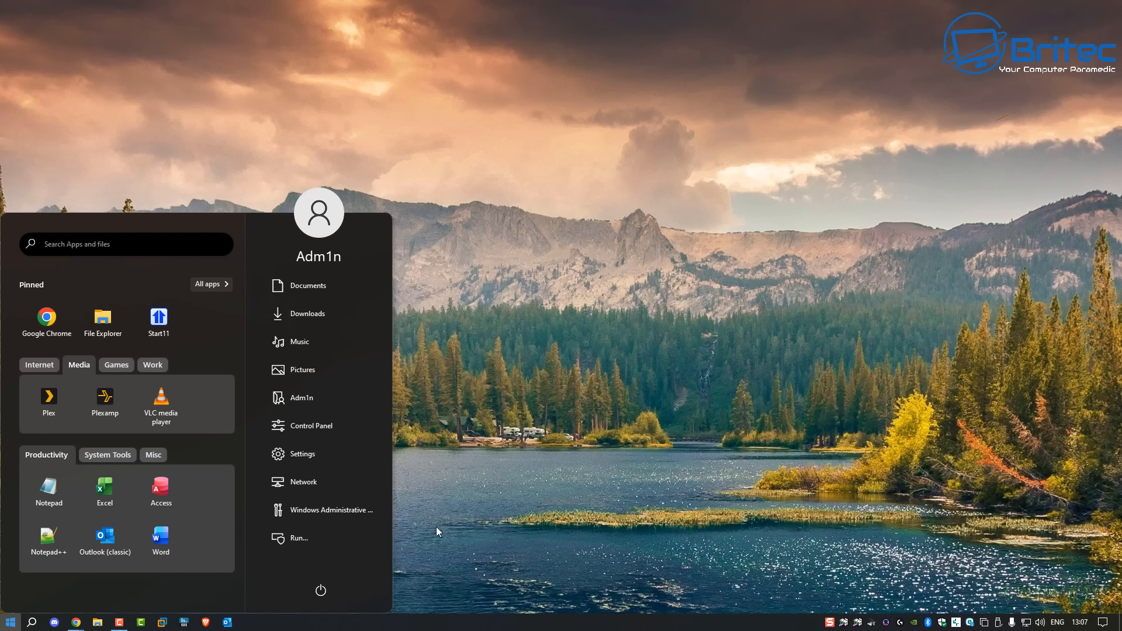
click(11, 625)
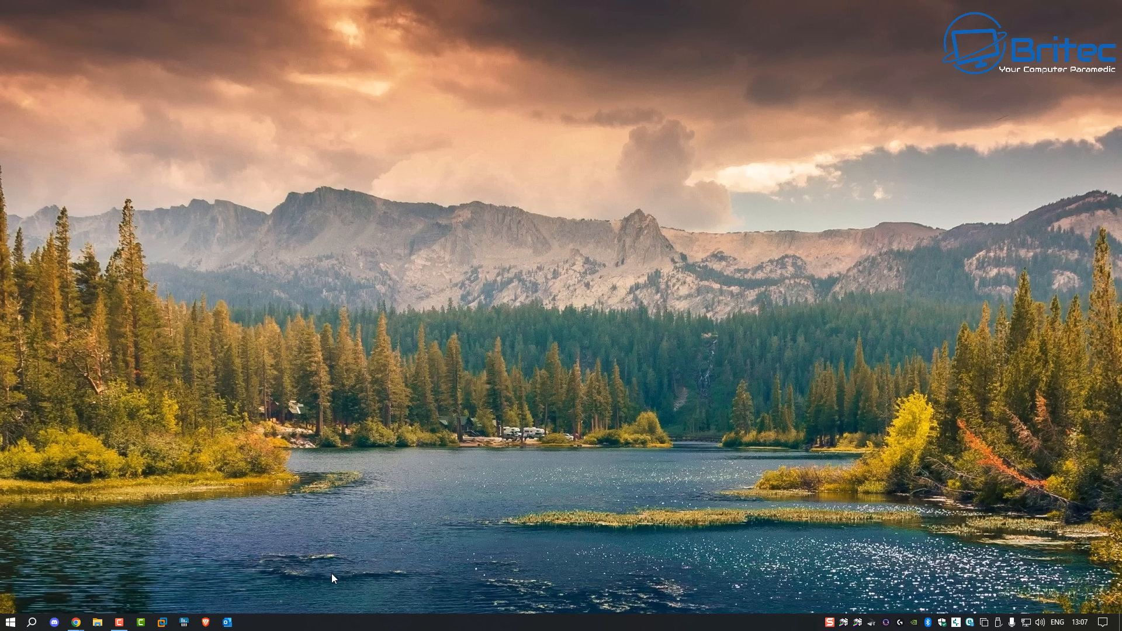